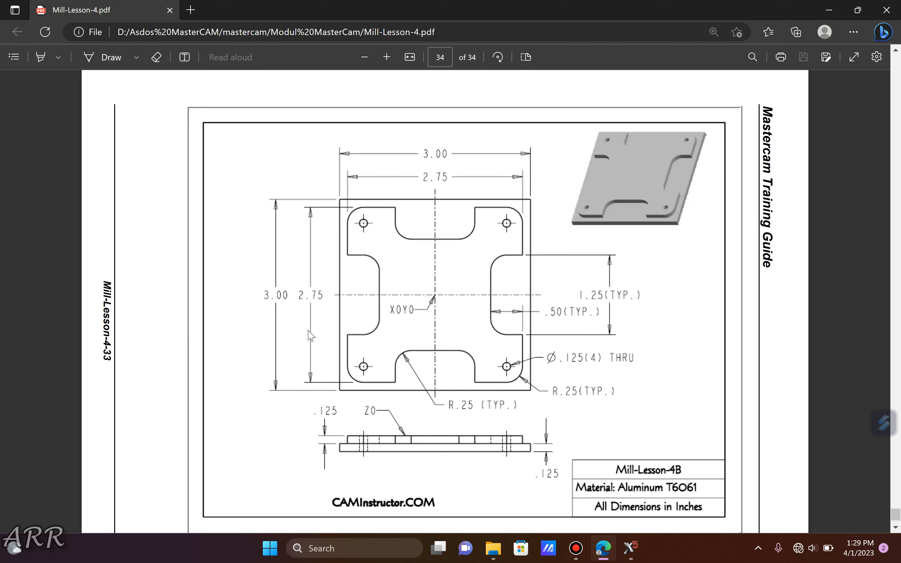
- Switch to Mastercam and change the system configuration to the English mcamx.config so the drawing uses inches
{"action": "left_click", "coordinate": [630, 548]}
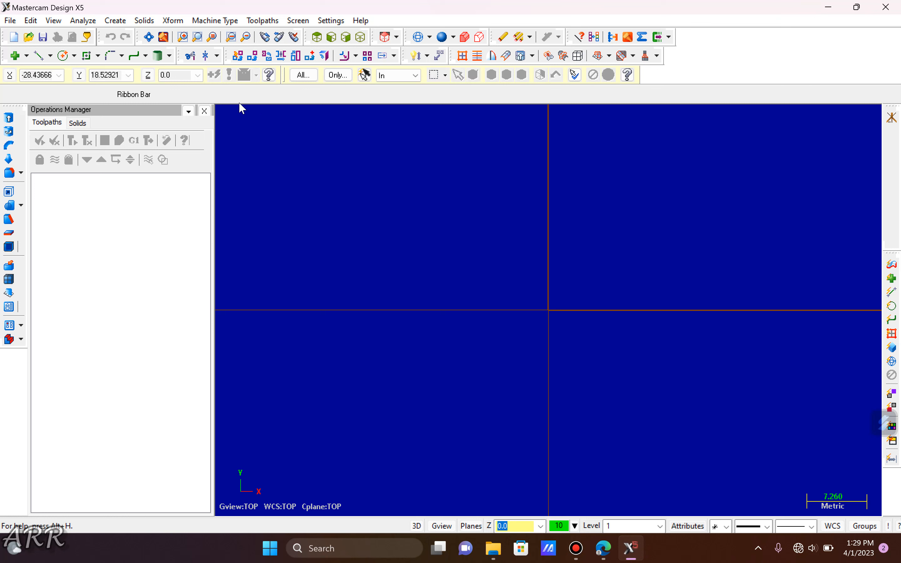
{"action": "left_click", "coordinate": [85, 58]}
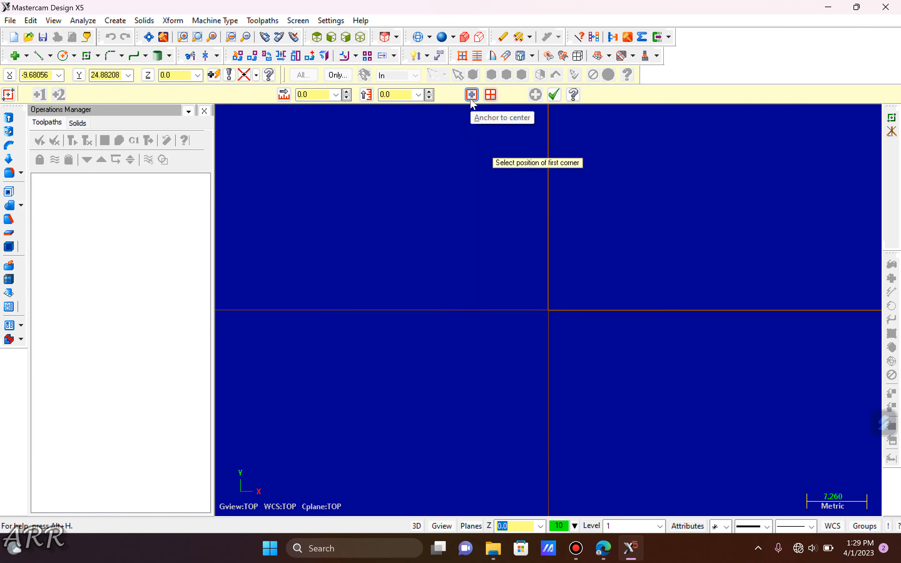
{"action": "key", "text": "Escape"}
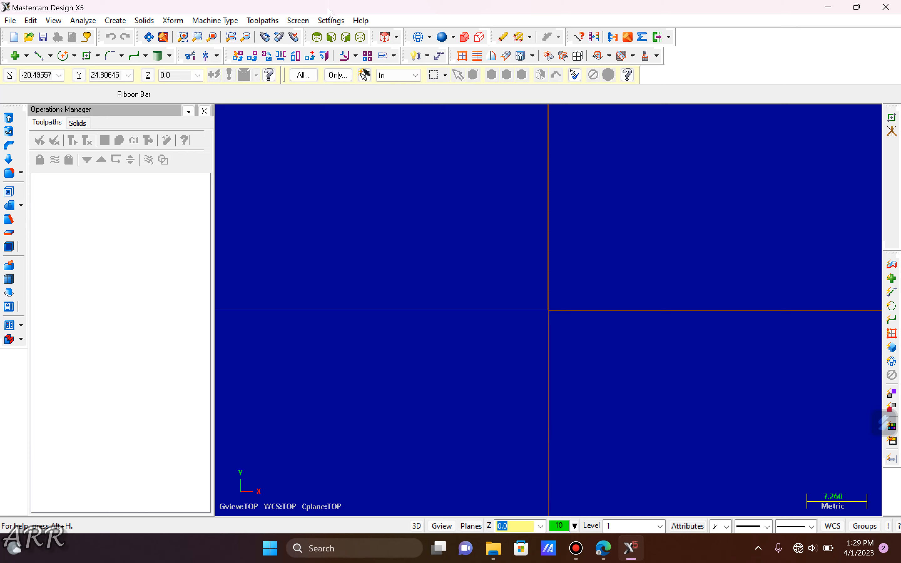
{"action": "left_click", "coordinate": [330, 20]}
{"action": "left_click", "coordinate": [338, 34]}
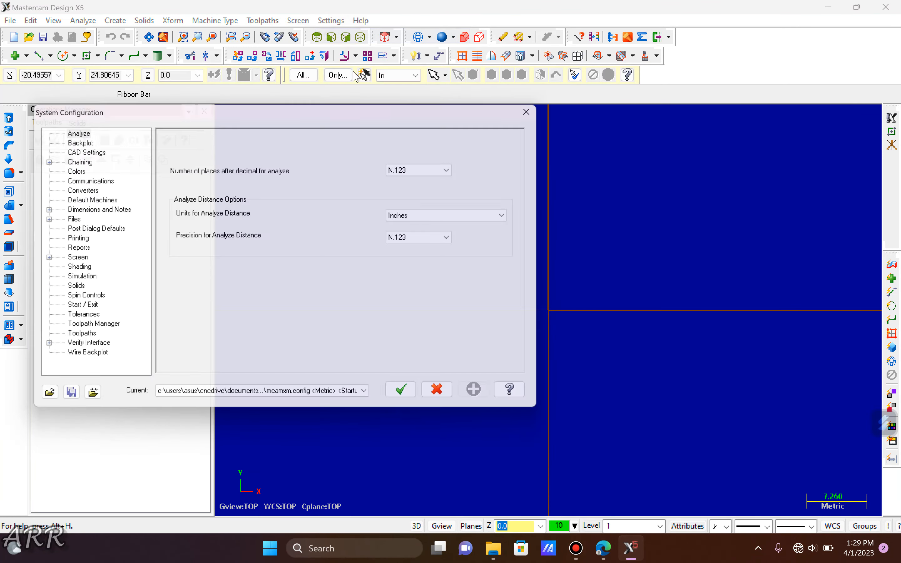
{"action": "left_click", "coordinate": [344, 403]}
{"action": "left_click", "coordinate": [357, 423]}
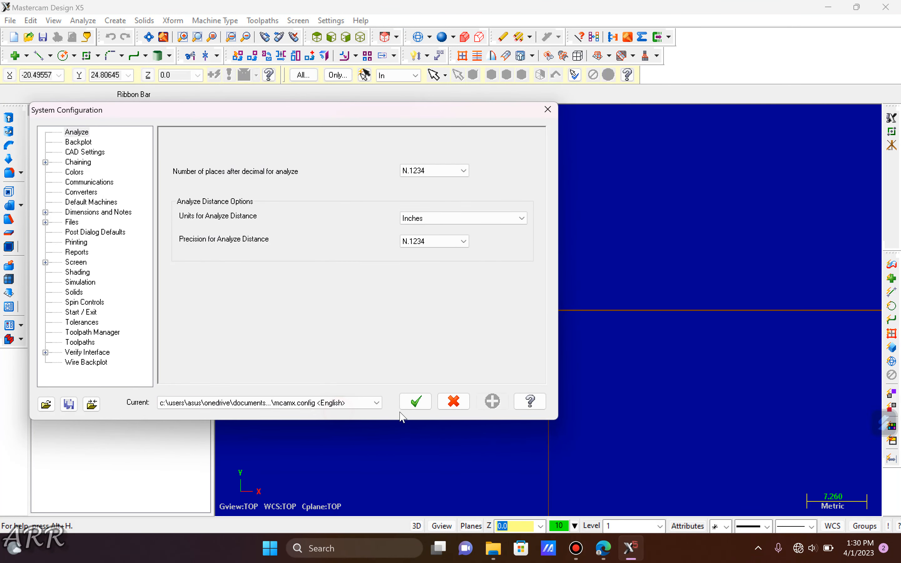
{"action": "left_click", "coordinate": [413, 400]}
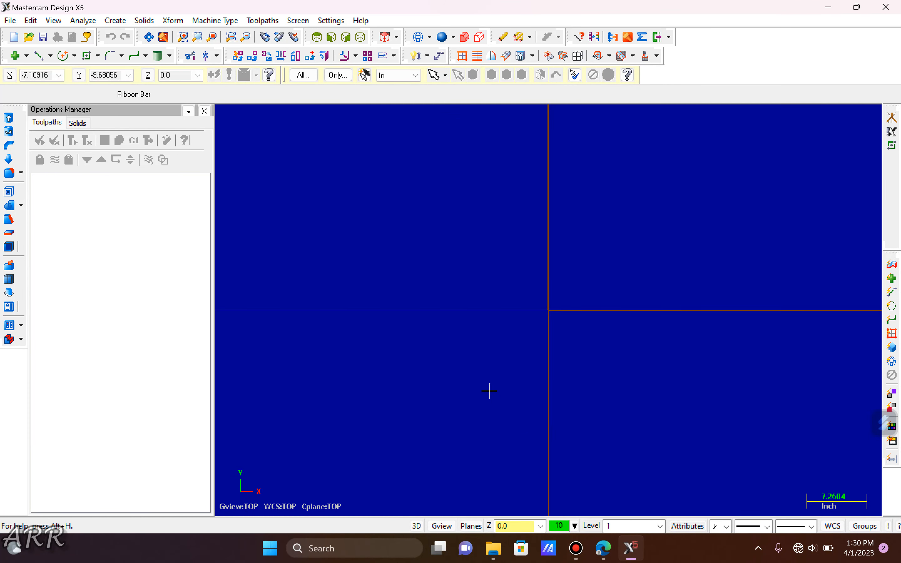
- Create a 3 by 3 inch rectangle anchored by its center at the origin
{"action": "left_click", "coordinate": [88, 56]}
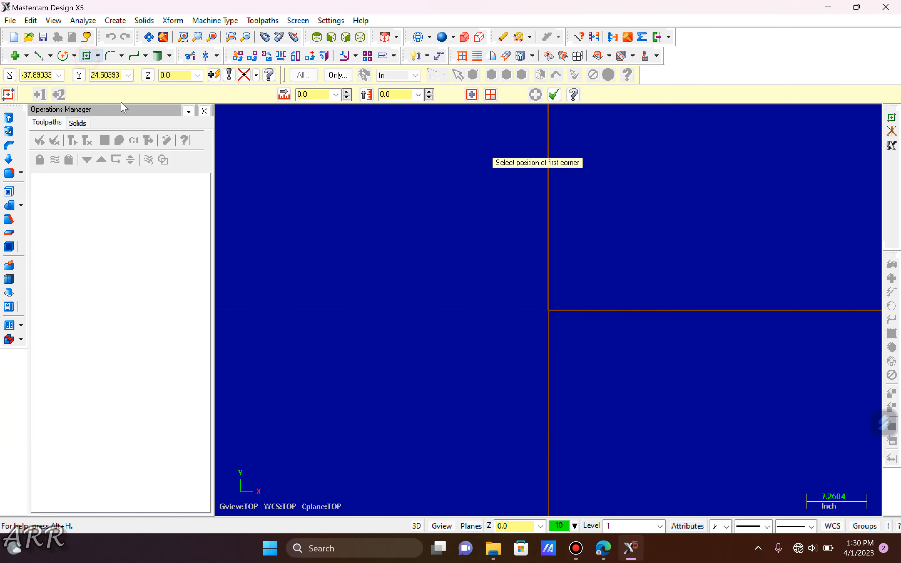
{"action": "left_click", "coordinate": [472, 96]}
{"action": "left_click", "coordinate": [548, 310]}
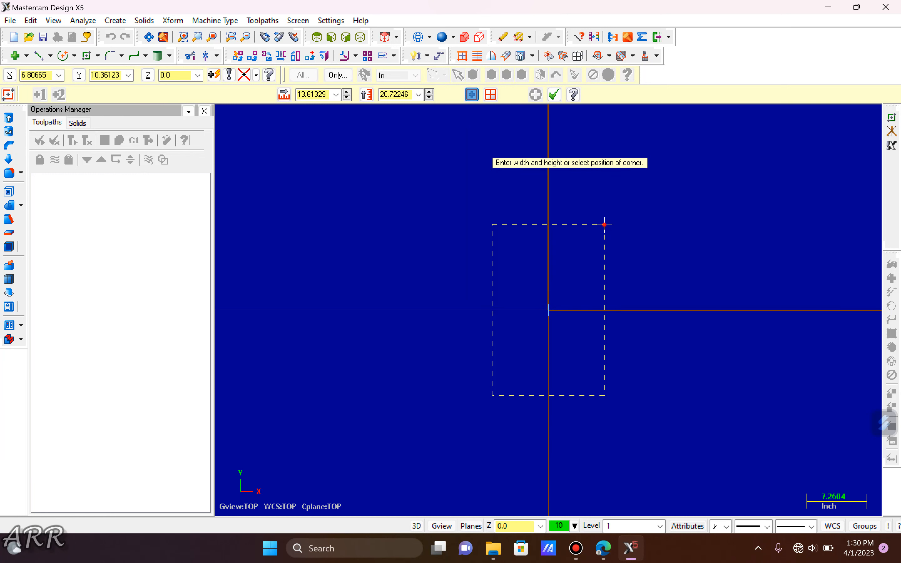
{"action": "left_click", "coordinate": [604, 225]}
{"action": "left_click", "coordinate": [313, 94]}
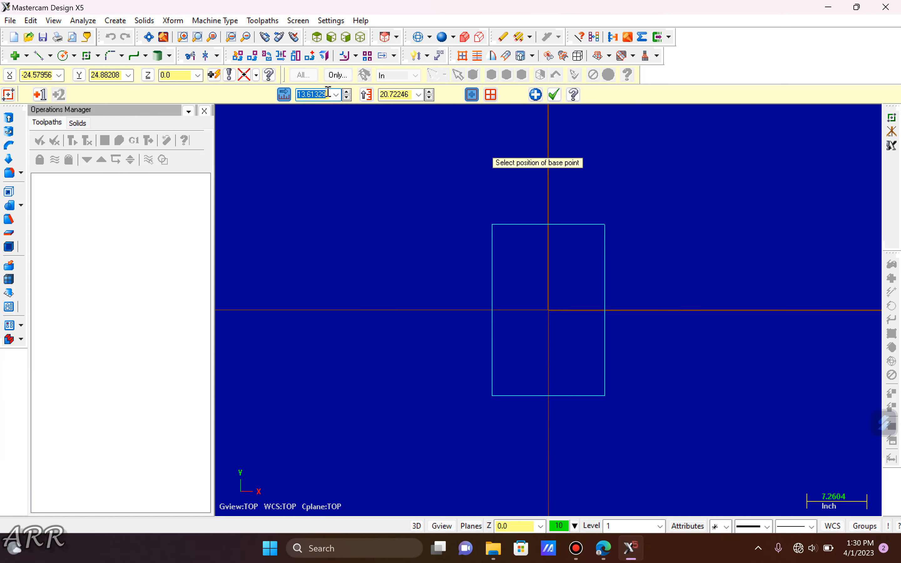
{"action": "type", "text": "3"}
{"action": "left_click", "coordinate": [393, 94]}
{"action": "type", "text": "3"}
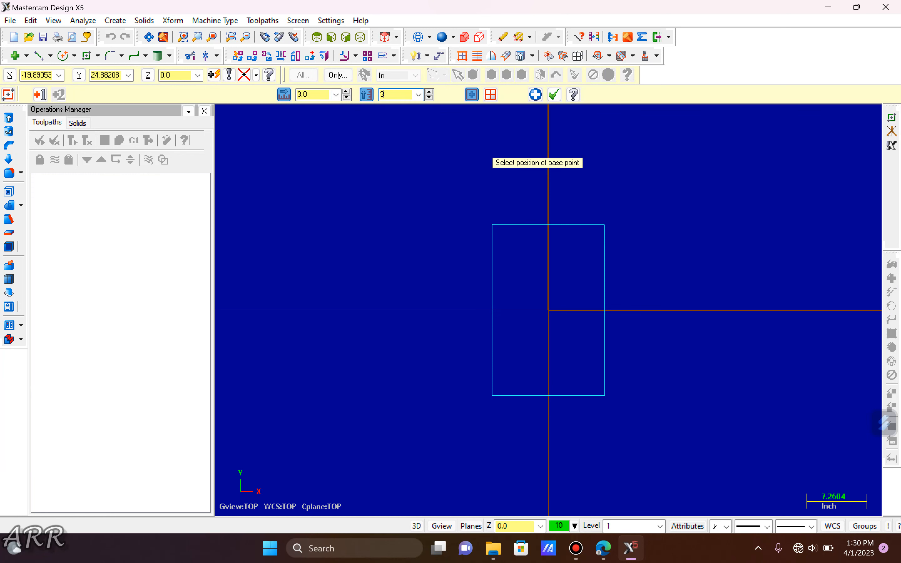
{"action": "key", "text": "Return"}
- Create a 2.75 by 2.75 inch rectangle centered on the origin inside the 3-inch square
{"action": "scroll", "coordinate": [544, 308], "scroll_direction": "down", "scroll_amount": 1}
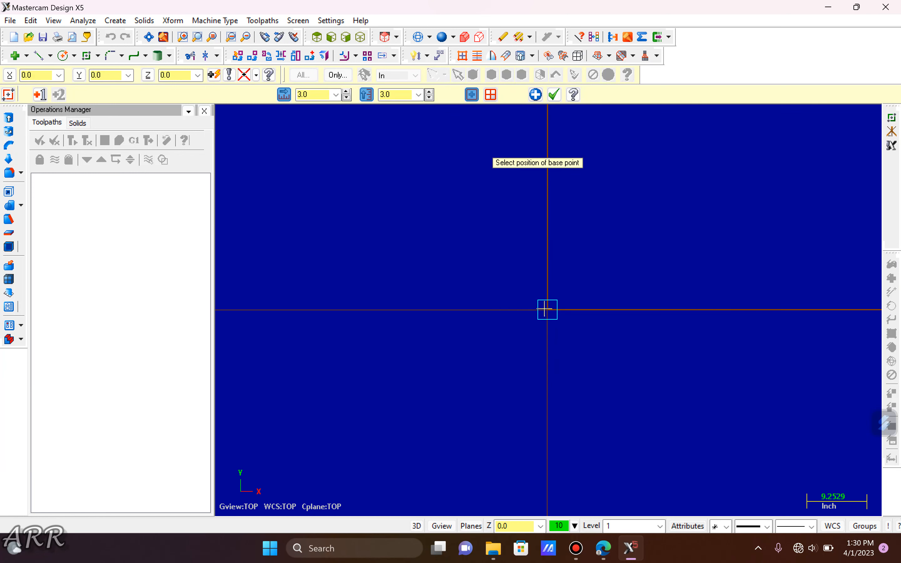
{"action": "scroll", "coordinate": [547, 313], "scroll_direction": "up", "scroll_amount": 6}
{"action": "left_click", "coordinate": [545, 294]}
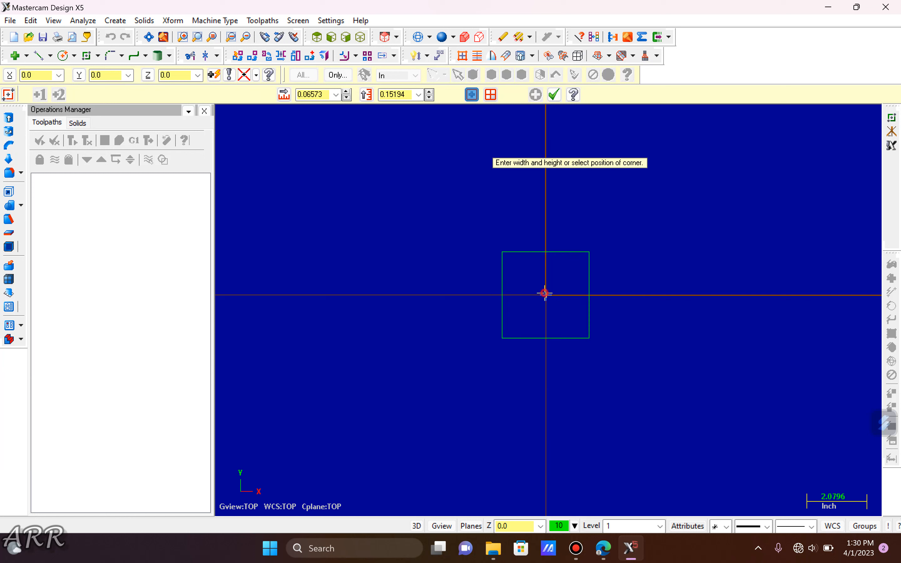
{"action": "left_click", "coordinate": [564, 267]}
{"action": "left_click", "coordinate": [317, 95]}
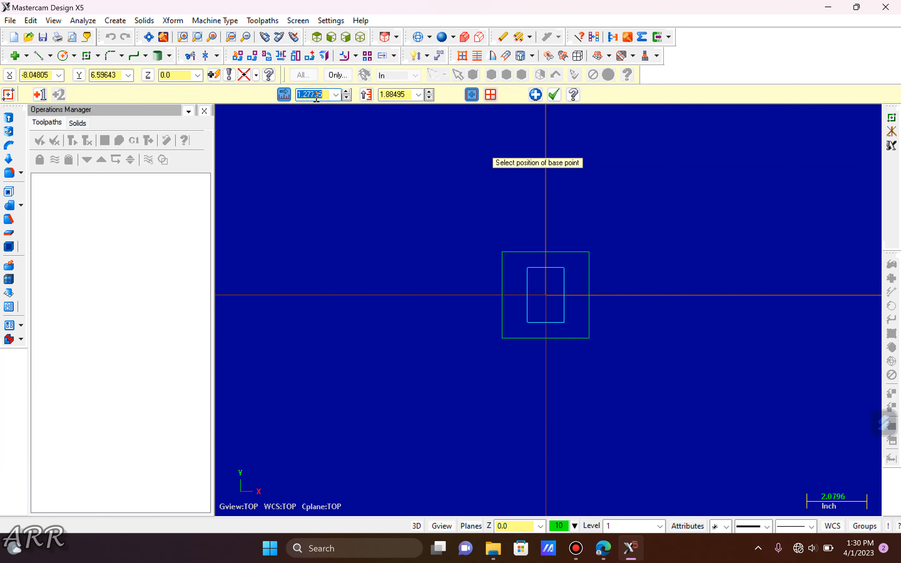
{"action": "type", "text": "2.75"}
{"action": "key", "text": "Return"}
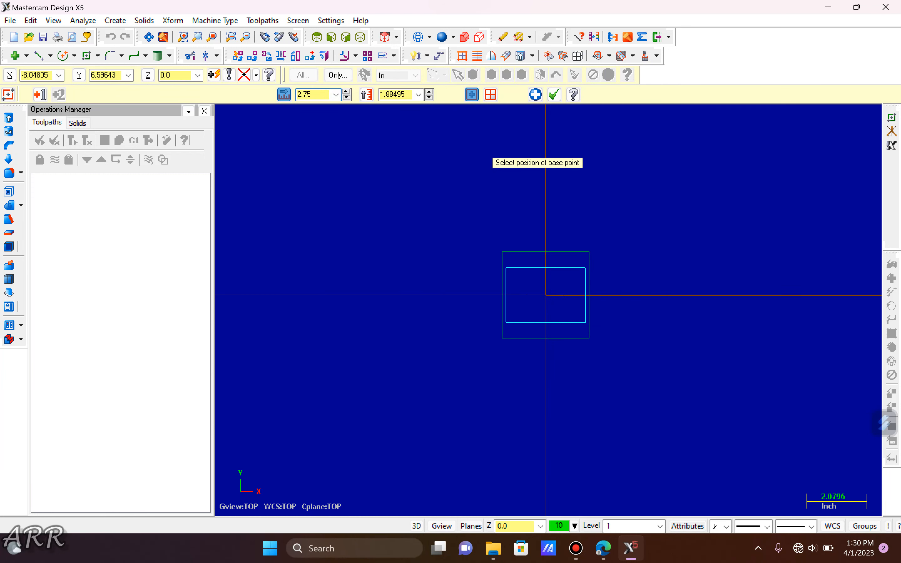
{"action": "left_click", "coordinate": [381, 94]}
{"action": "type", "text": "2.75"}
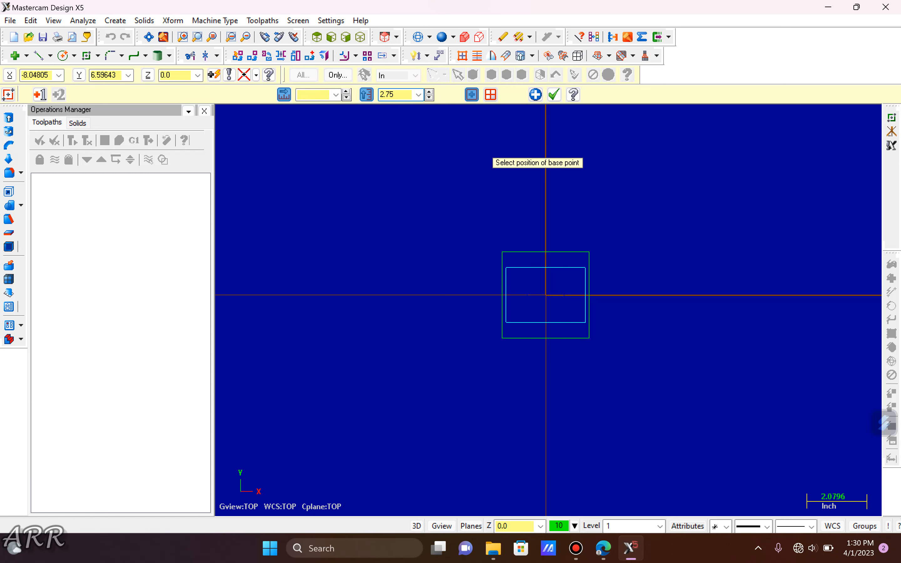
{"action": "key", "text": "Return"}
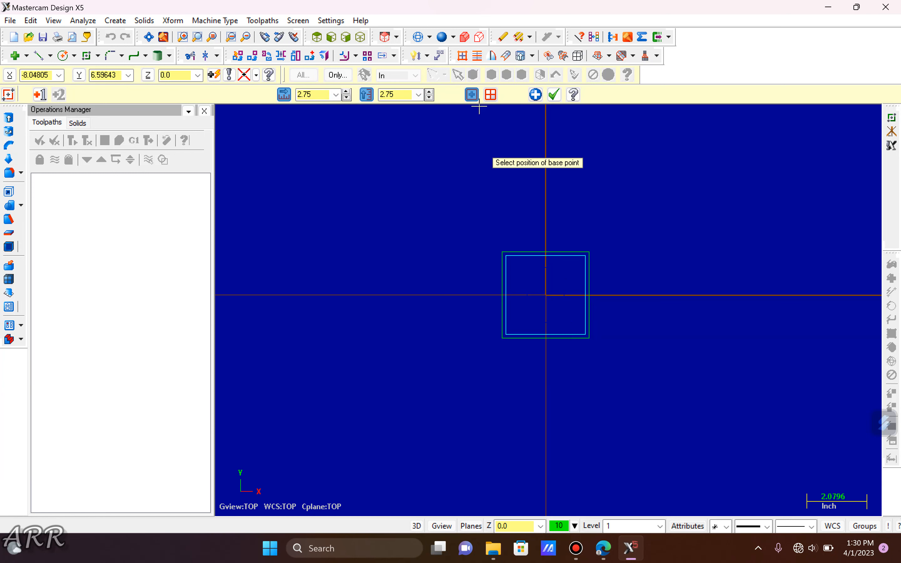
{"action": "left_click", "coordinate": [554, 95]}
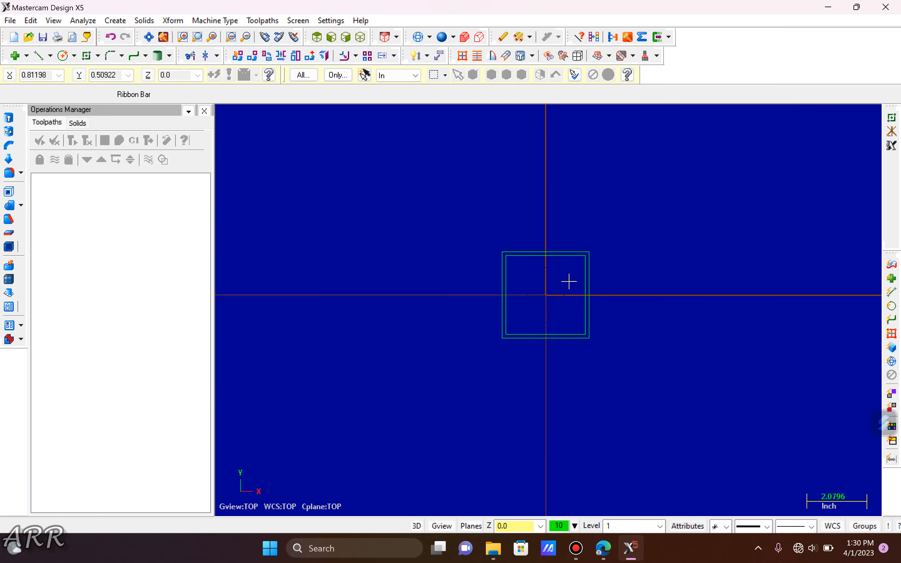
- Fillet all four corners of the inner 2.75-inch square with a 0.25-inch radius, as given in the Mill-Lesson-4B drawing
{"action": "scroll", "coordinate": [552, 289], "scroll_direction": "up", "scroll_amount": 5}
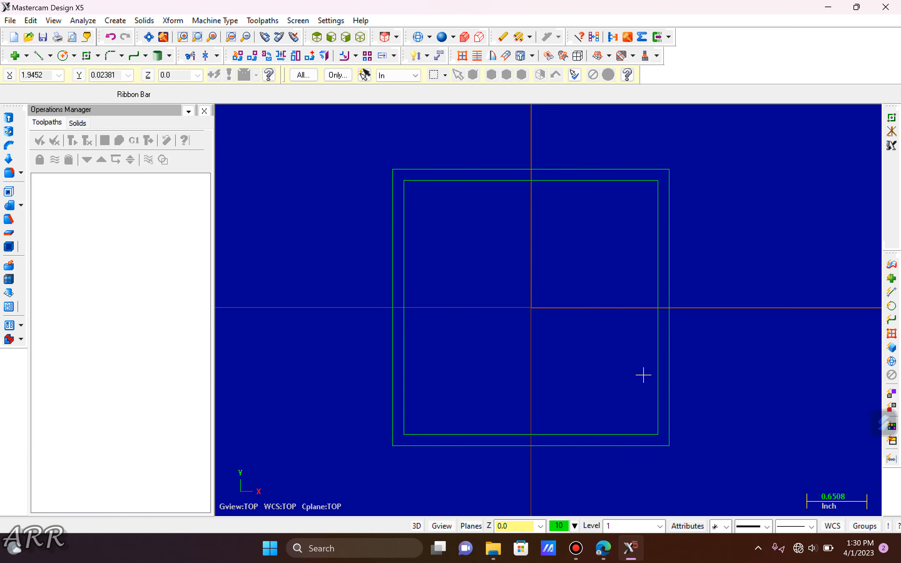
{"action": "left_click", "coordinate": [601, 555]}
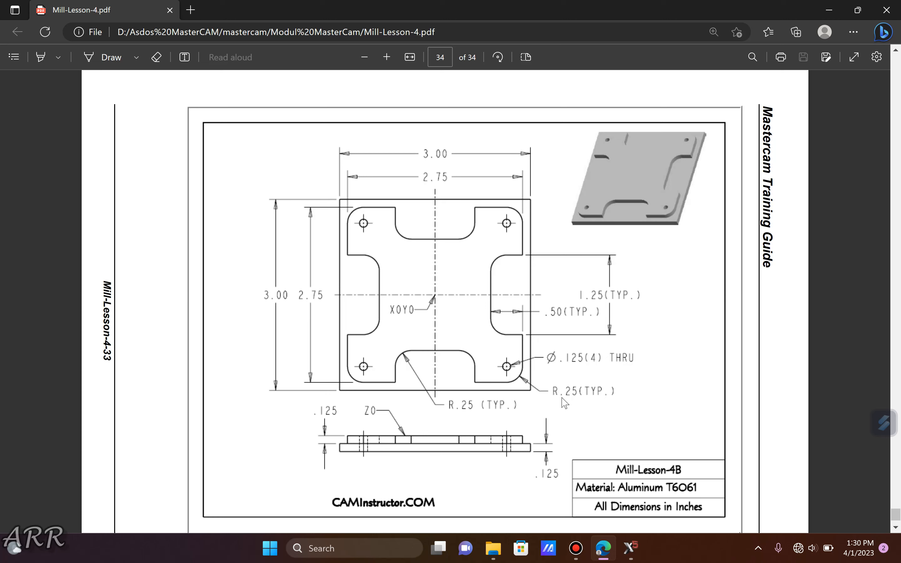
{"action": "left_click", "coordinate": [630, 547]}
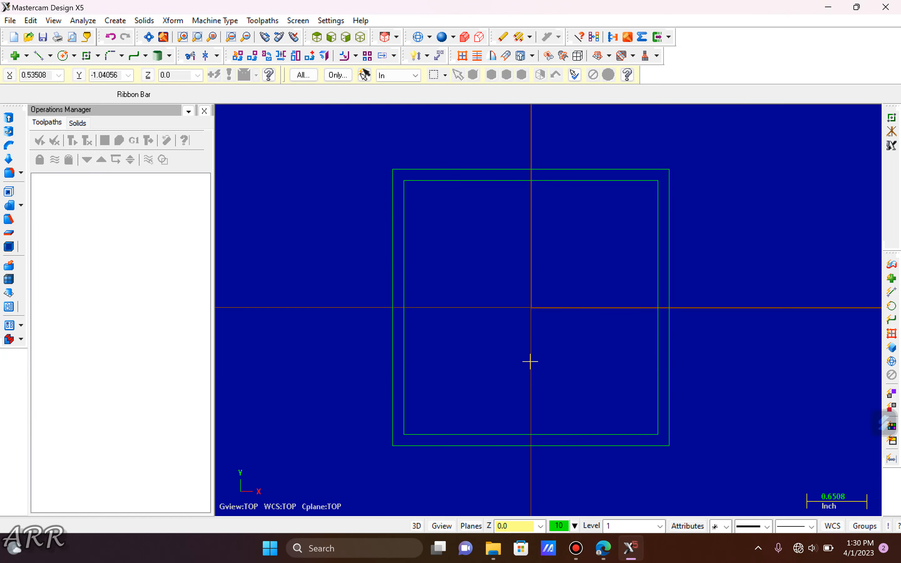
{"action": "left_click", "coordinate": [112, 56]}
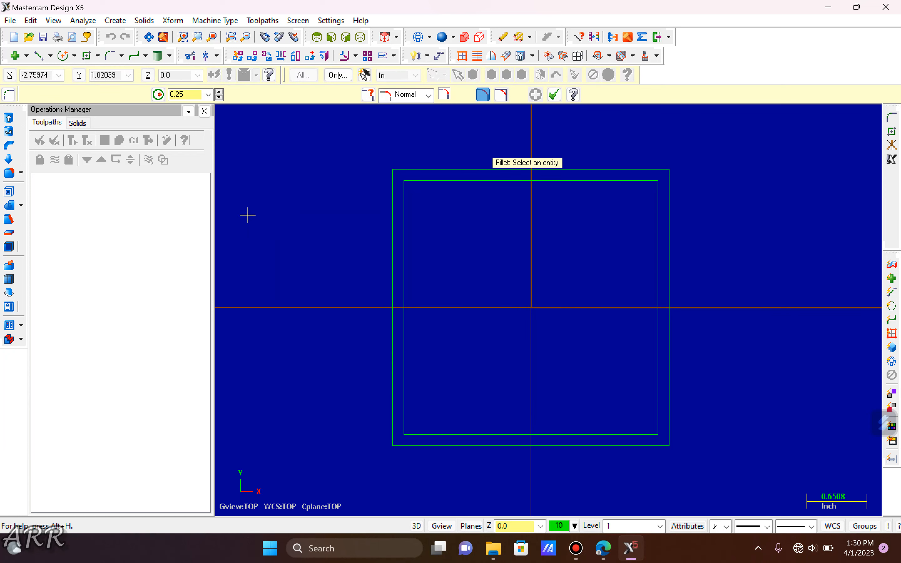
{"action": "double_click", "coordinate": [183, 96]}
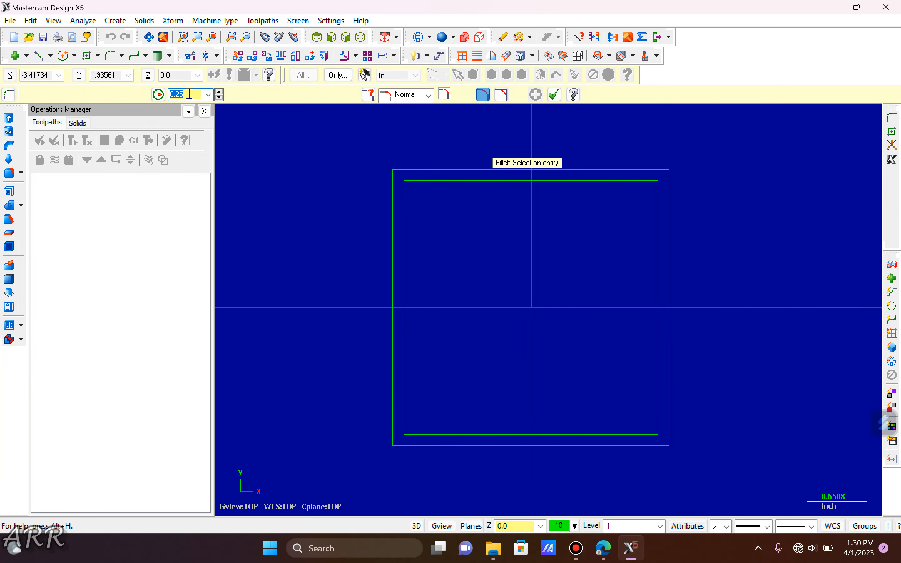
{"action": "left_click", "coordinate": [190, 94]}
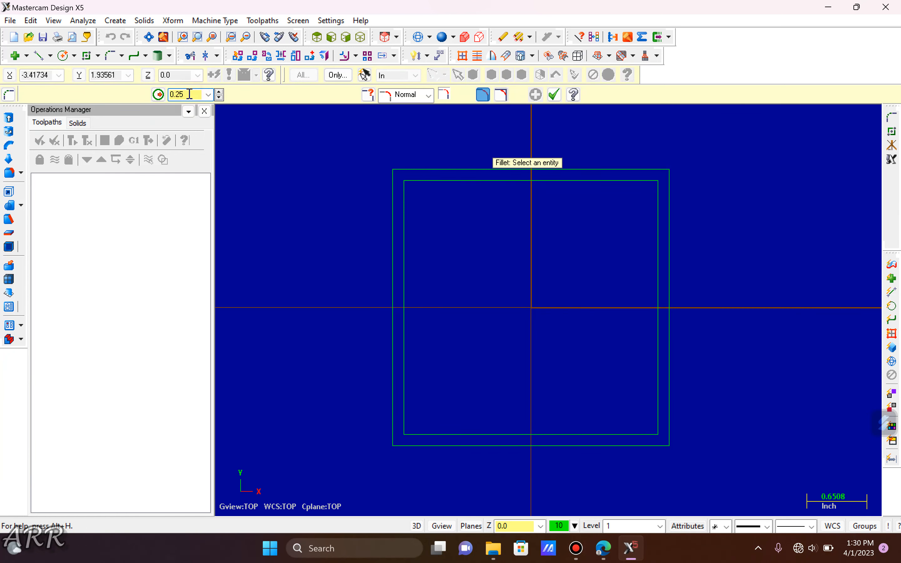
{"action": "left_click", "coordinate": [658, 410]}
{"action": "left_click", "coordinate": [643, 434]}
{"action": "left_click", "coordinate": [439, 430]}
{"action": "left_click", "coordinate": [409, 353]}
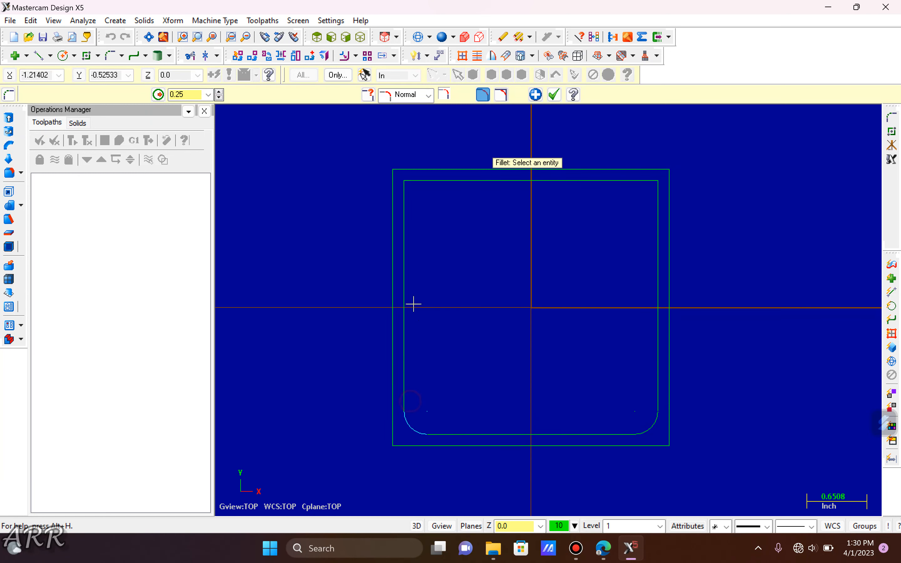
{"action": "left_click", "coordinate": [407, 254]}
{"action": "left_click", "coordinate": [495, 182]}
{"action": "left_click", "coordinate": [629, 181]}
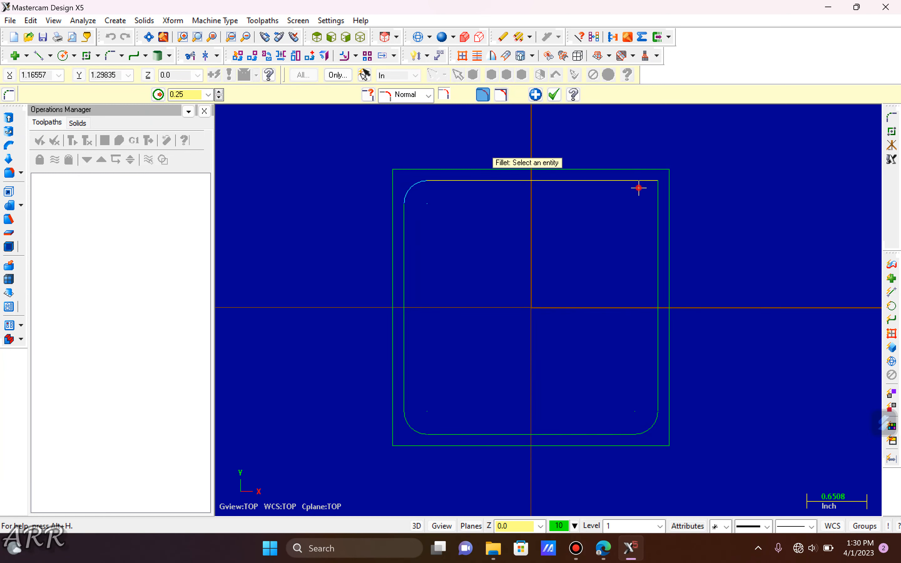
{"action": "left_click", "coordinate": [657, 214]}
{"action": "left_click", "coordinate": [554, 95]}
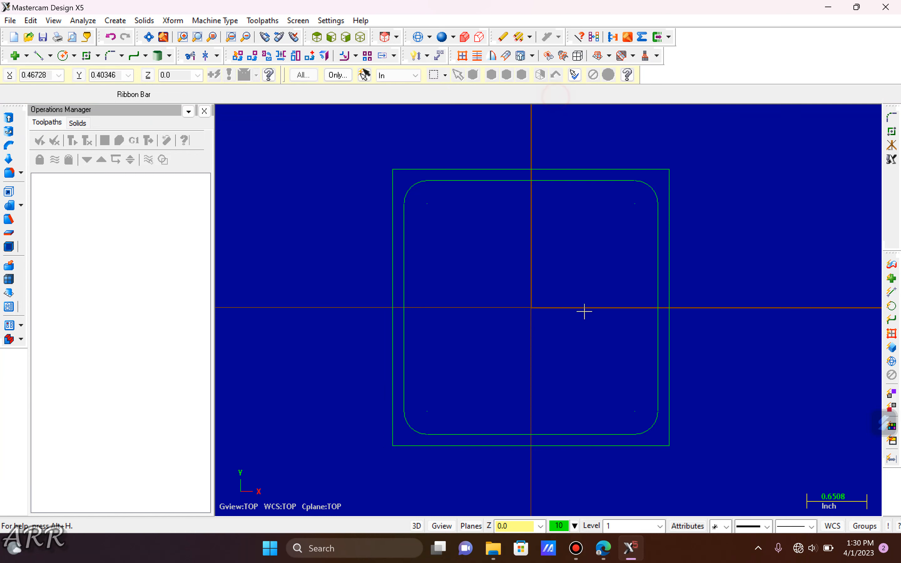
- Draw a 0.125-inch diameter hole circle at the center of the inner square's lower-right fillet, X1.125 Y-1.125
{"action": "scroll", "coordinate": [523, 307], "scroll_direction": "down", "scroll_amount": 1}
{"action": "scroll", "coordinate": [522, 307], "scroll_direction": "up", "scroll_amount": 1}
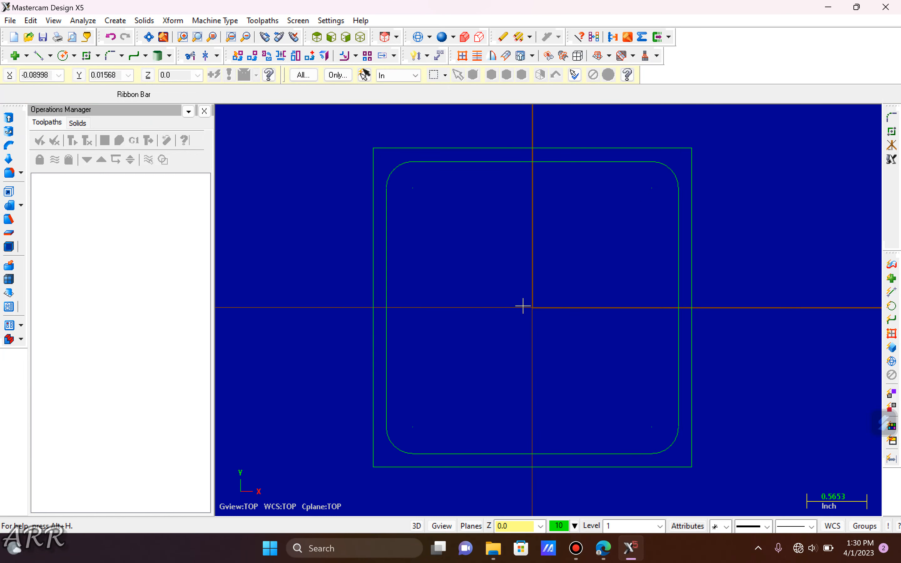
{"action": "left_click", "coordinate": [613, 556]}
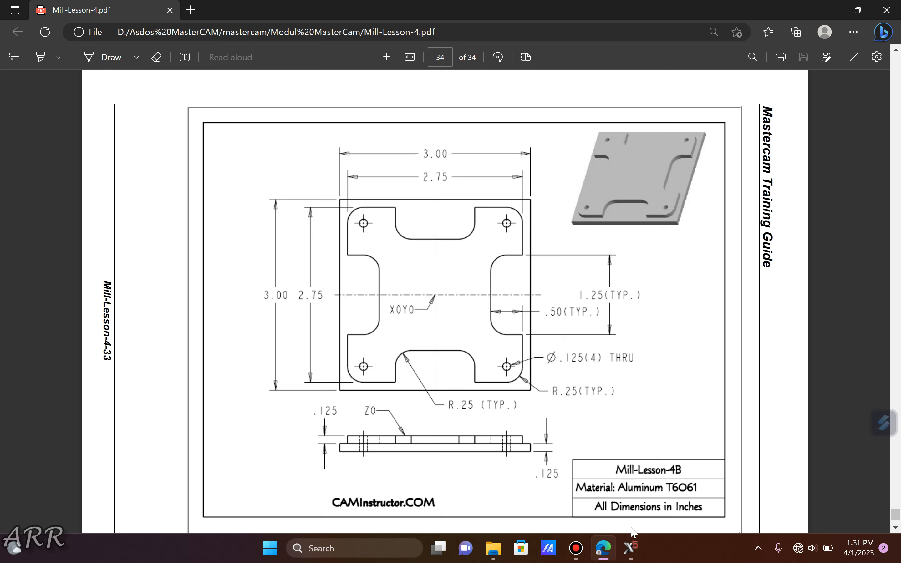
{"action": "left_click", "coordinate": [631, 548]}
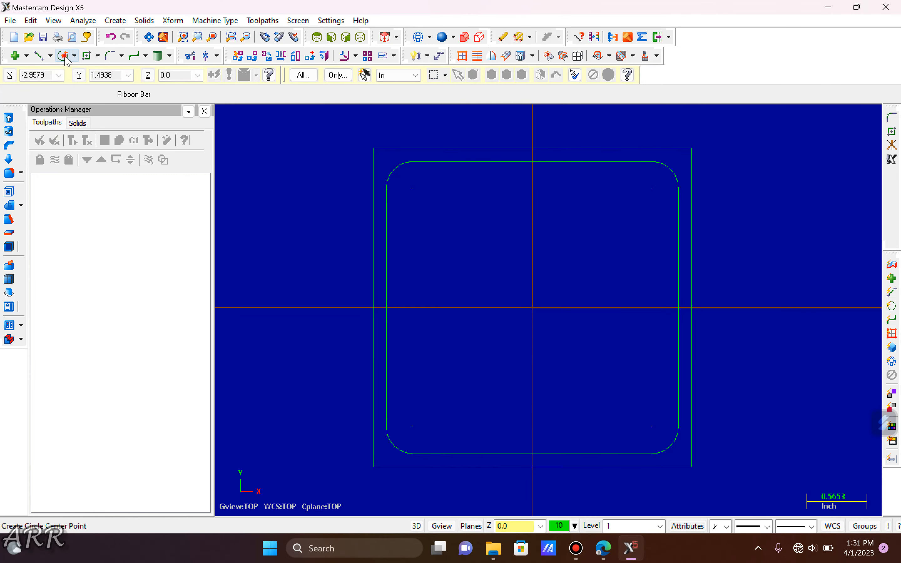
{"action": "left_click", "coordinate": [65, 57]}
{"action": "left_click", "coordinate": [268, 95]}
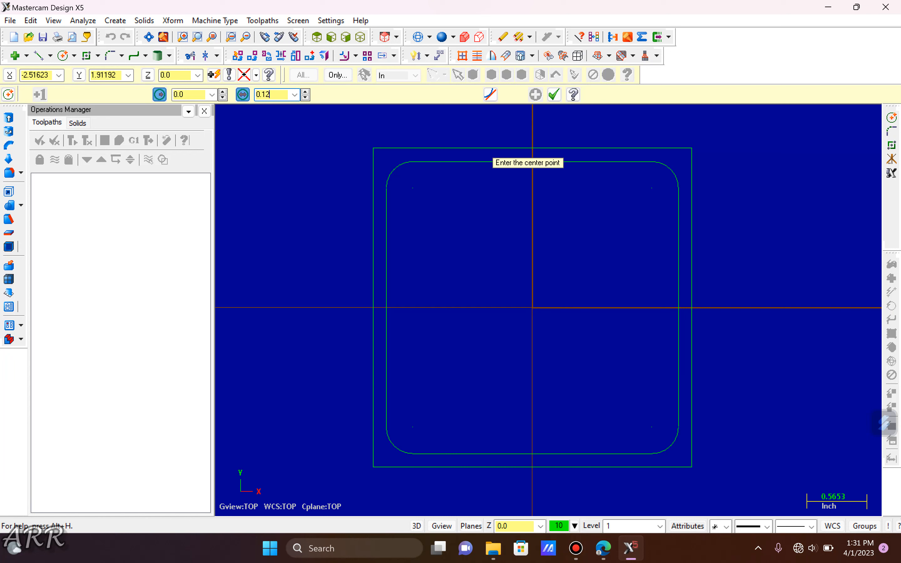
{"action": "key", "text": "Return"}
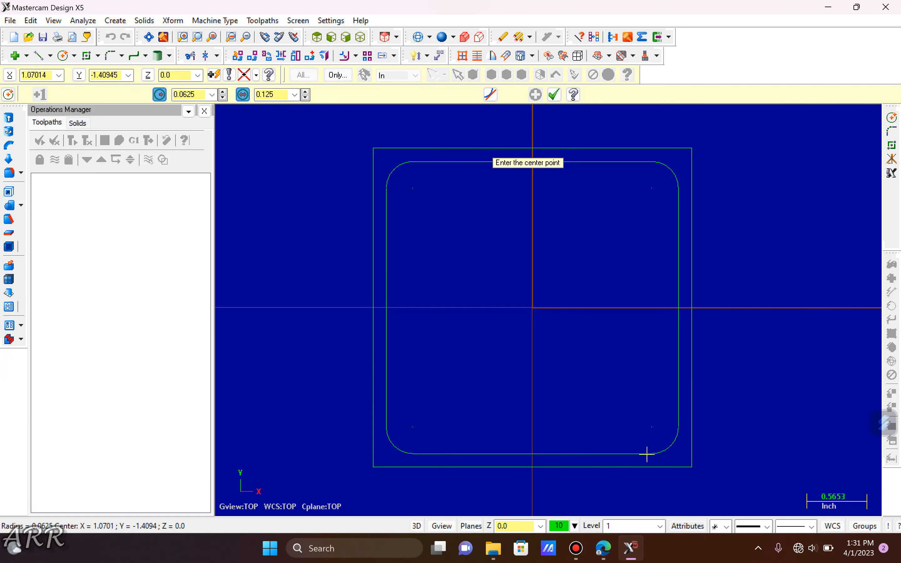
{"action": "left_click", "coordinate": [653, 426]}
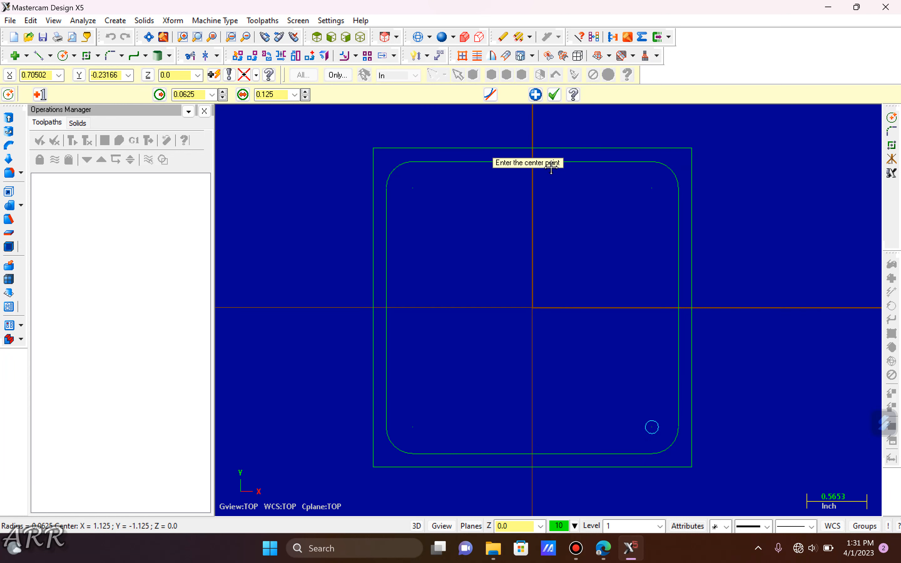
{"action": "left_click", "coordinate": [554, 95]}
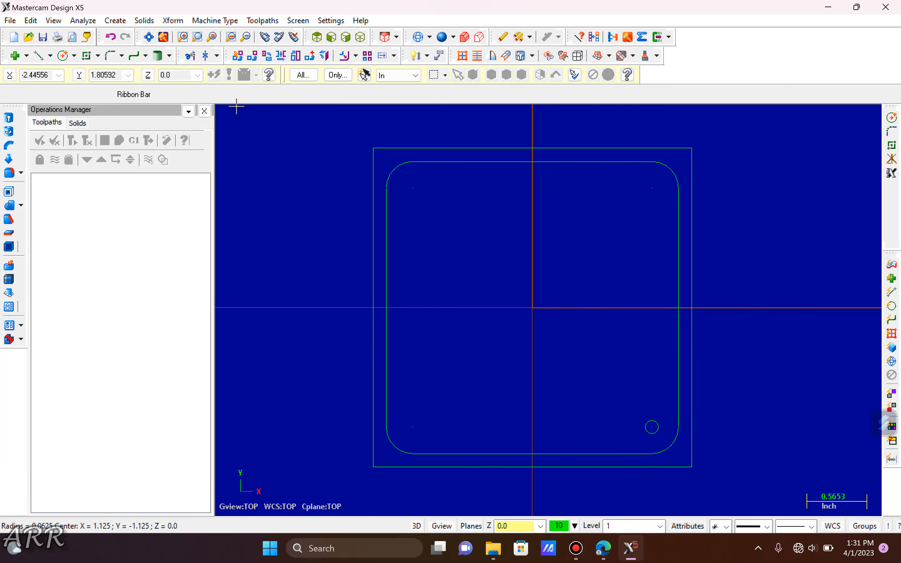
- Create a rectangle 1.0 inch wide and 1.25 inches high, centered on the midpoint of the inner square's right edge
{"action": "left_click", "coordinate": [88, 56]}
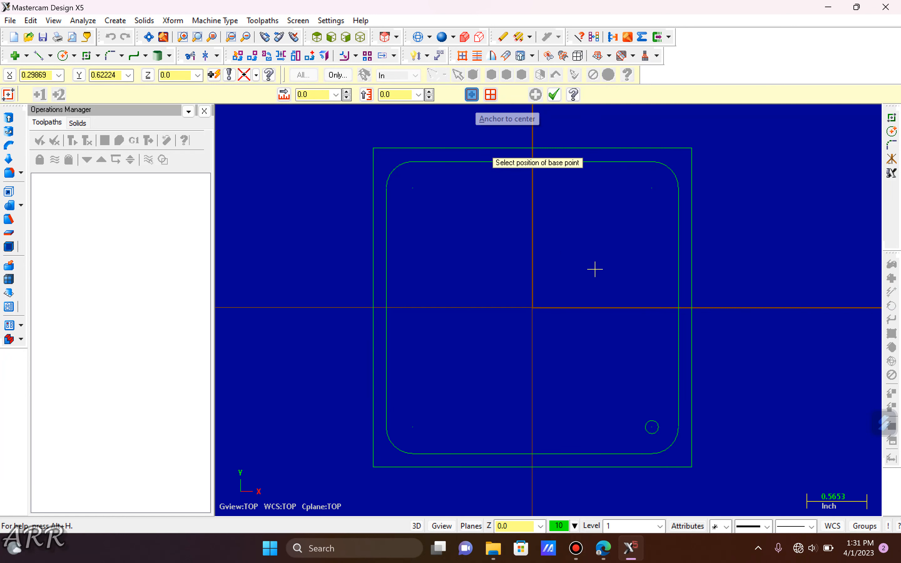
{"action": "left_click", "coordinate": [678, 308]}
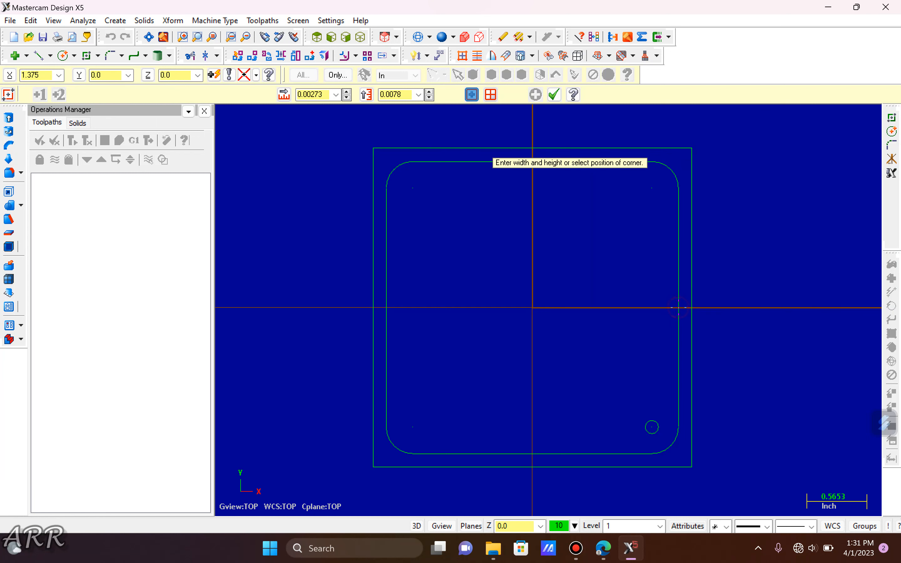
{"action": "left_click", "coordinate": [721, 248]}
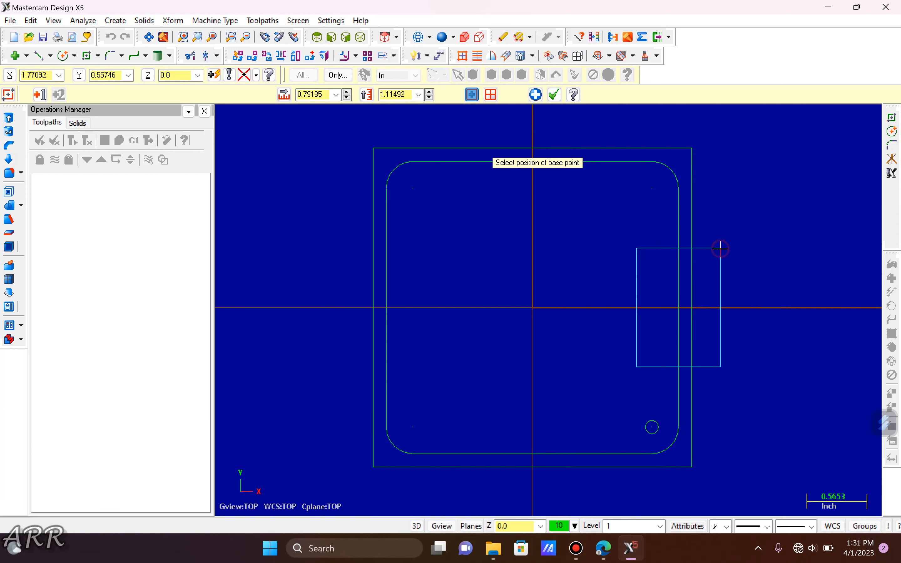
{"action": "double_click", "coordinate": [329, 95]}
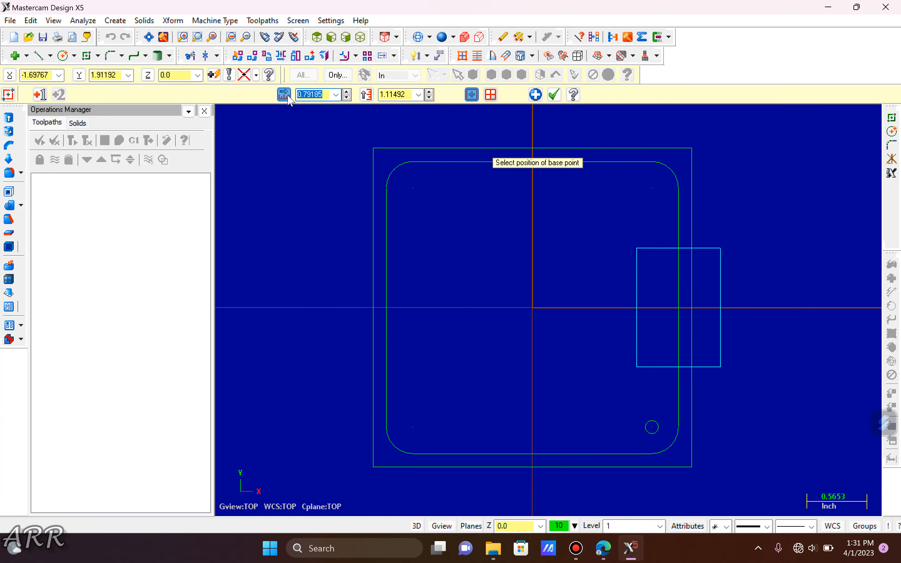
{"action": "type", "text": "1"}
{"action": "double_click", "coordinate": [395, 95]}
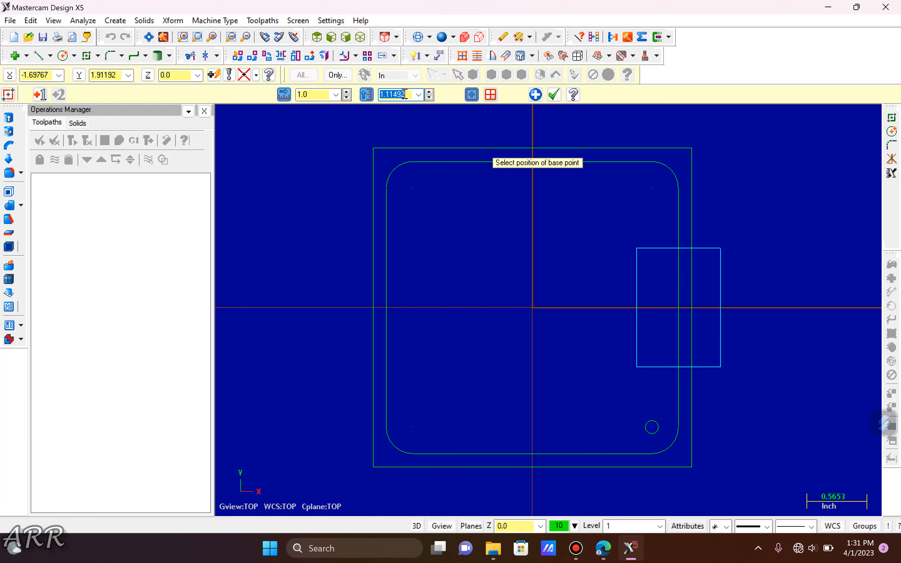
{"action": "type", "text": "1.25"}
{"action": "key", "text": "Return"}
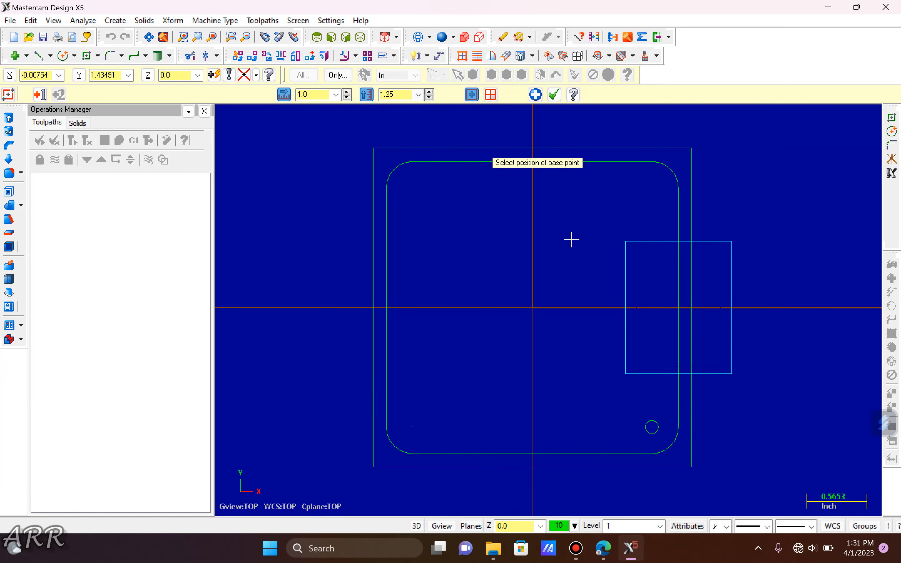
{"action": "key", "text": "alt+Tab"}
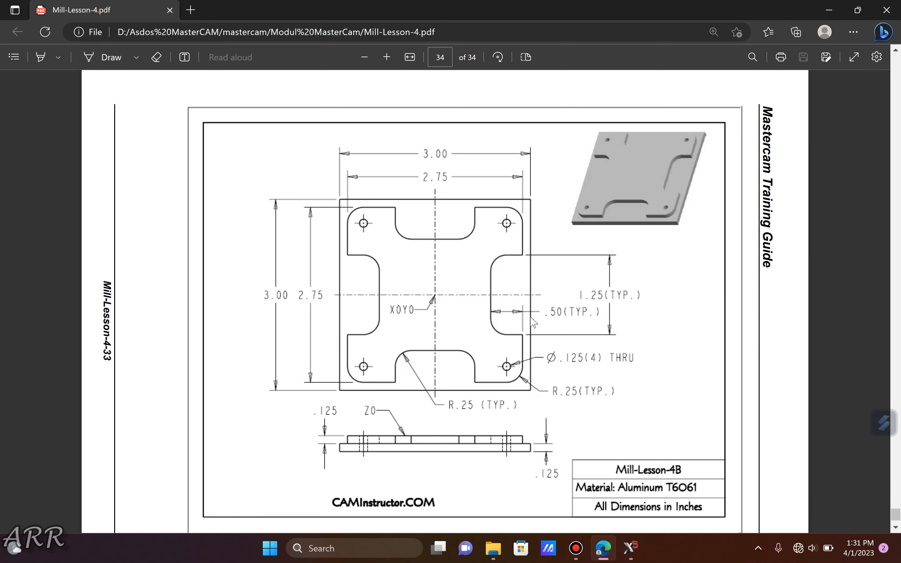
{"action": "left_click", "coordinate": [638, 551]}
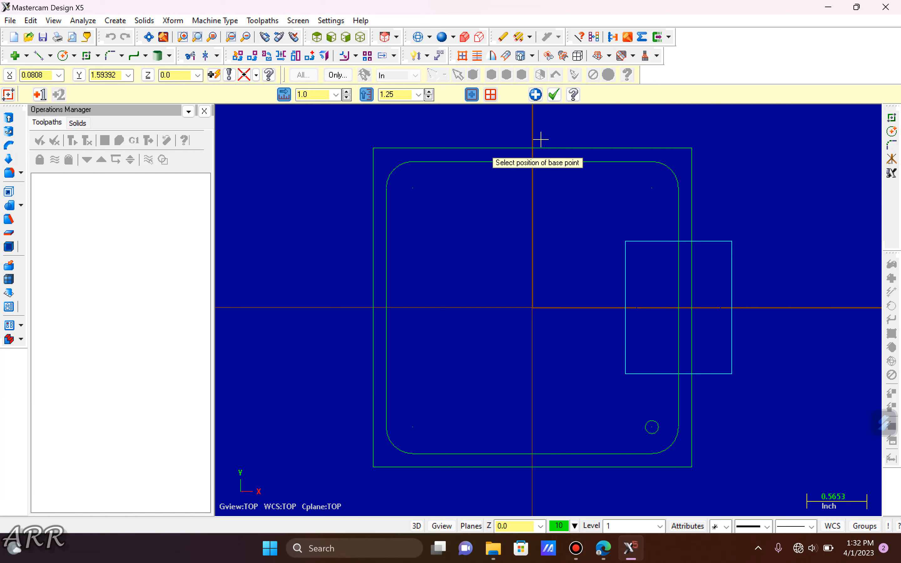
{"action": "left_click", "coordinate": [554, 94]}
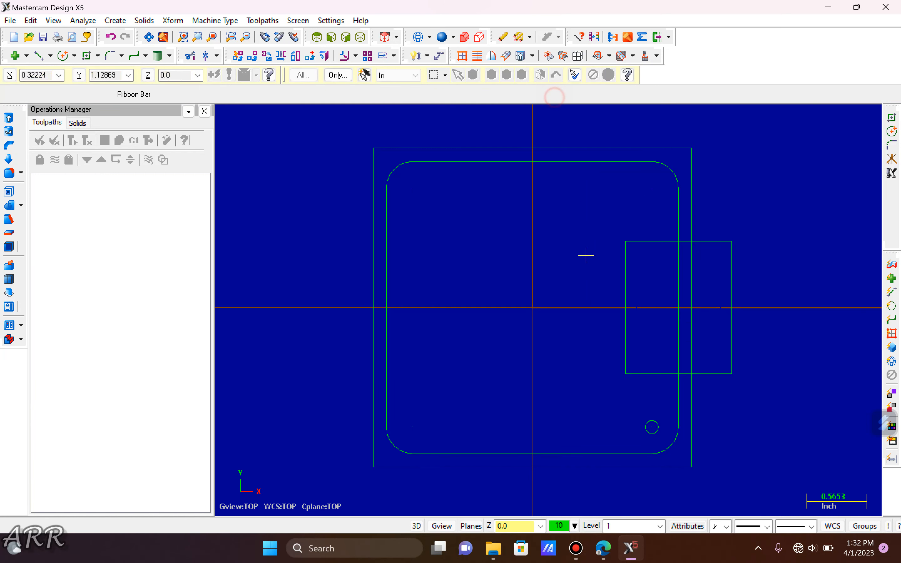
- Fillet the two left corners of the 1.0 by 1.25 inch notch rectangle with a 0.25-inch radius
{"action": "left_click", "coordinate": [603, 548]}
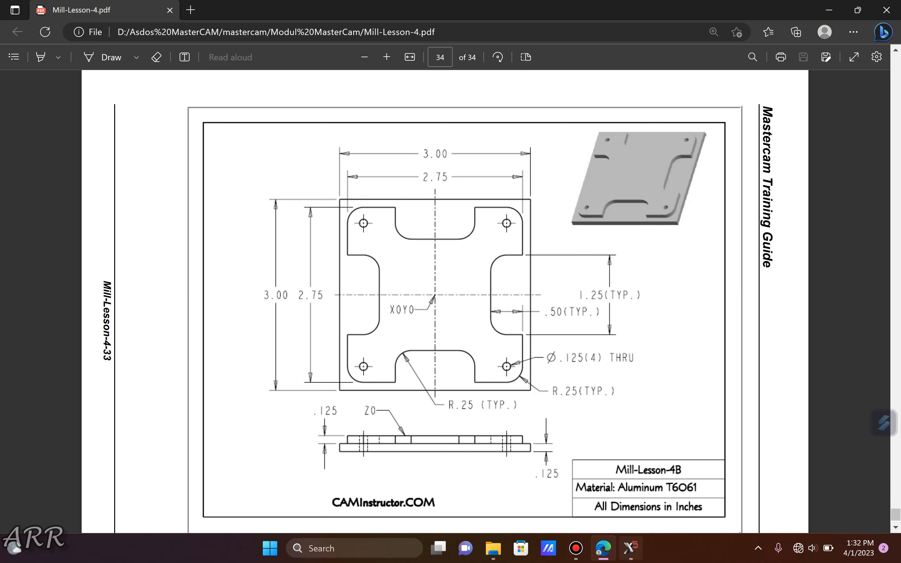
{"action": "left_click", "coordinate": [630, 548]}
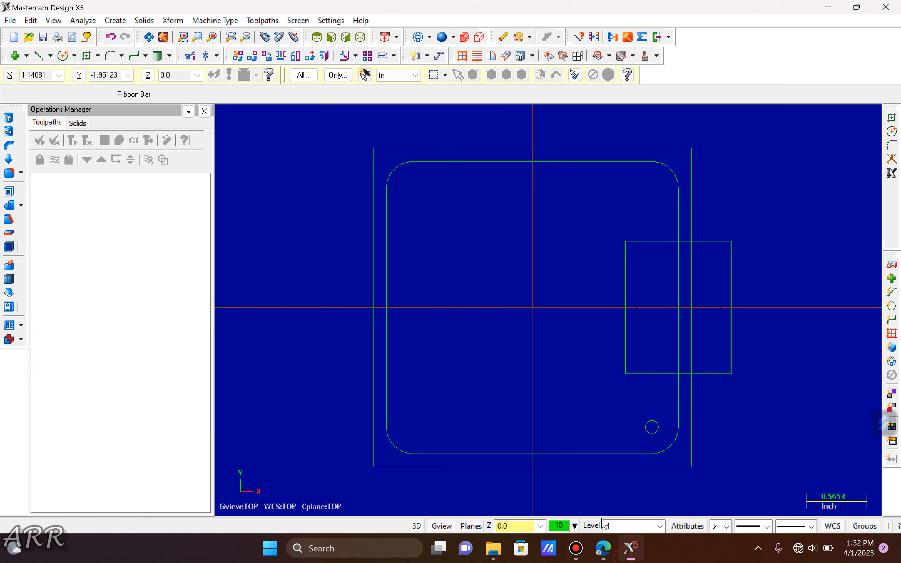
{"action": "left_click", "coordinate": [110, 55]}
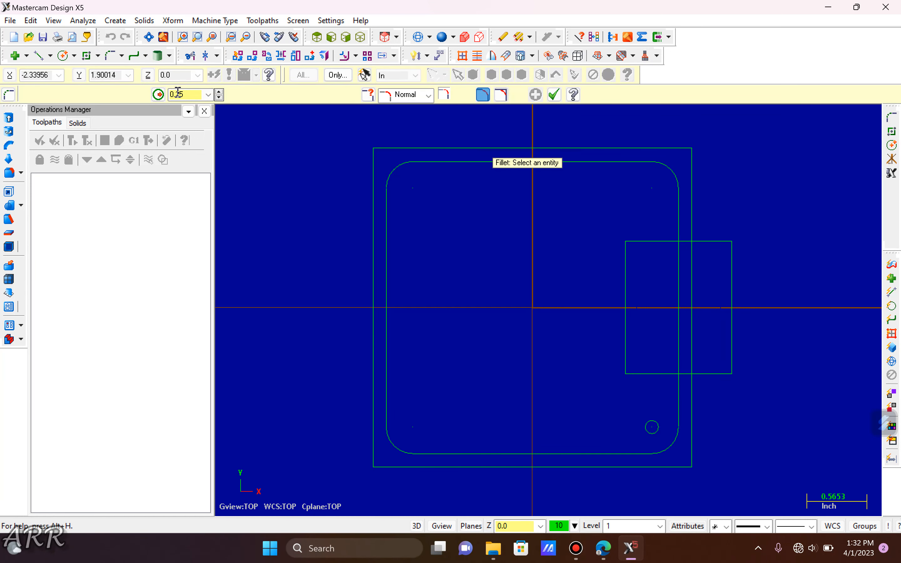
{"action": "left_click", "coordinate": [655, 250]}
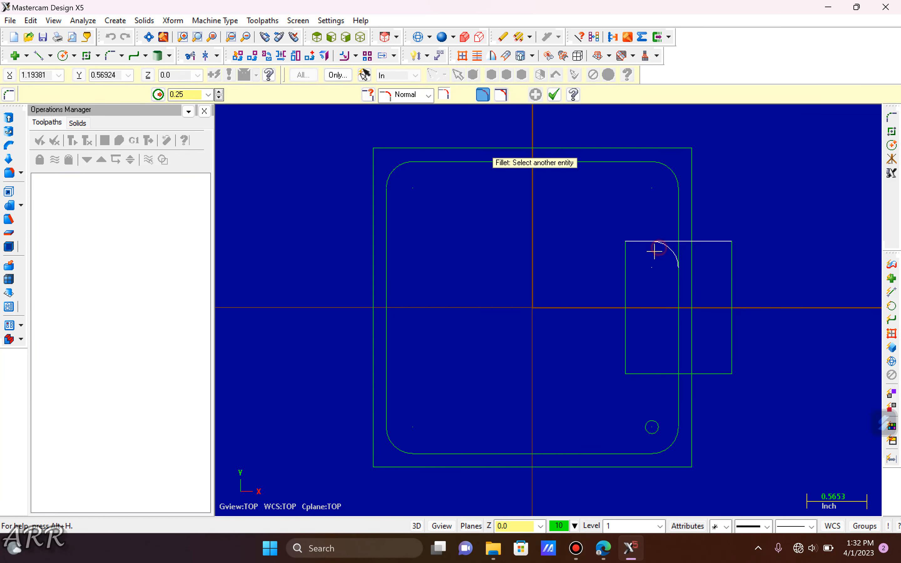
{"action": "left_click", "coordinate": [627, 268]}
{"action": "left_click", "coordinate": [628, 355]}
{"action": "left_click", "coordinate": [650, 371]}
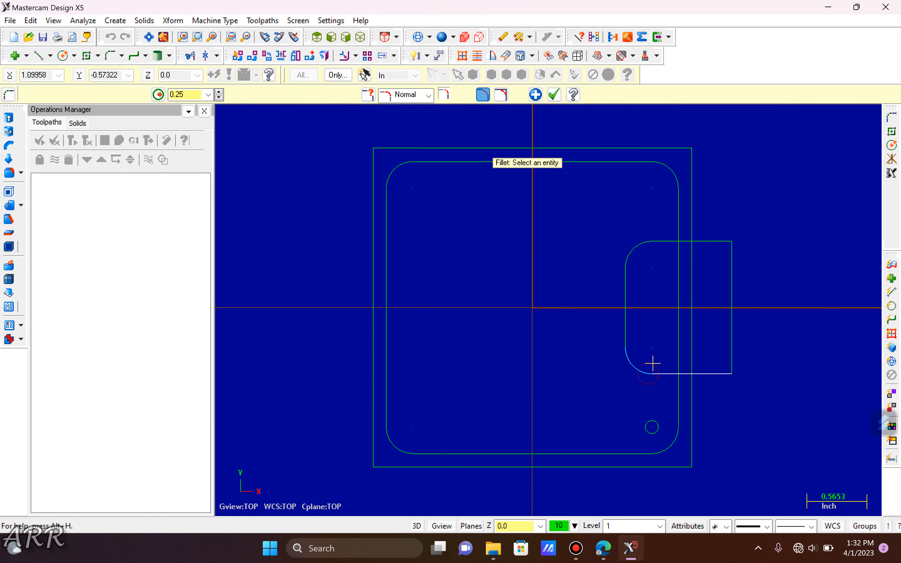
{"action": "left_click", "coordinate": [554, 95]}
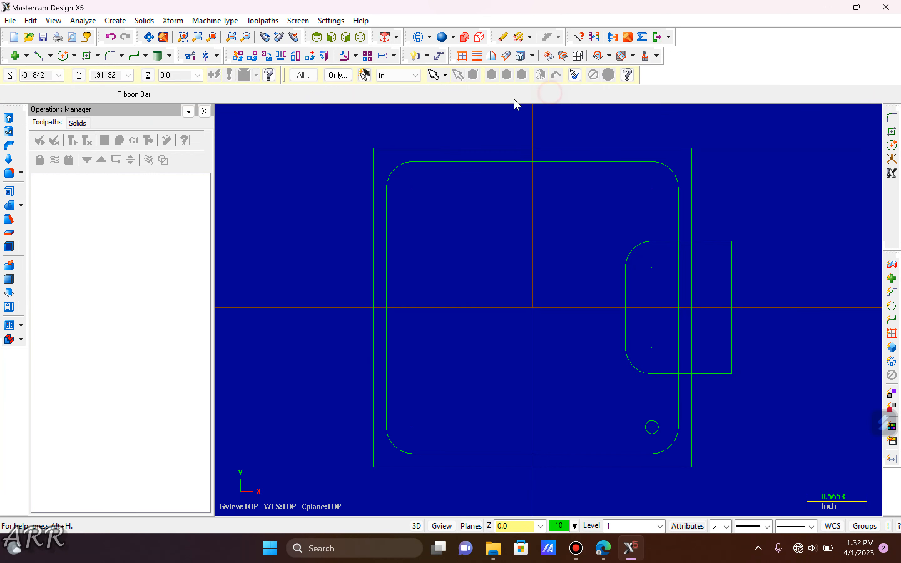
- Remove the parts of the notch rectangle that extend beyond the outer 3-inch square using divide/delete
{"action": "left_click", "coordinate": [190, 57]}
{"action": "left_click", "coordinate": [96, 94]}
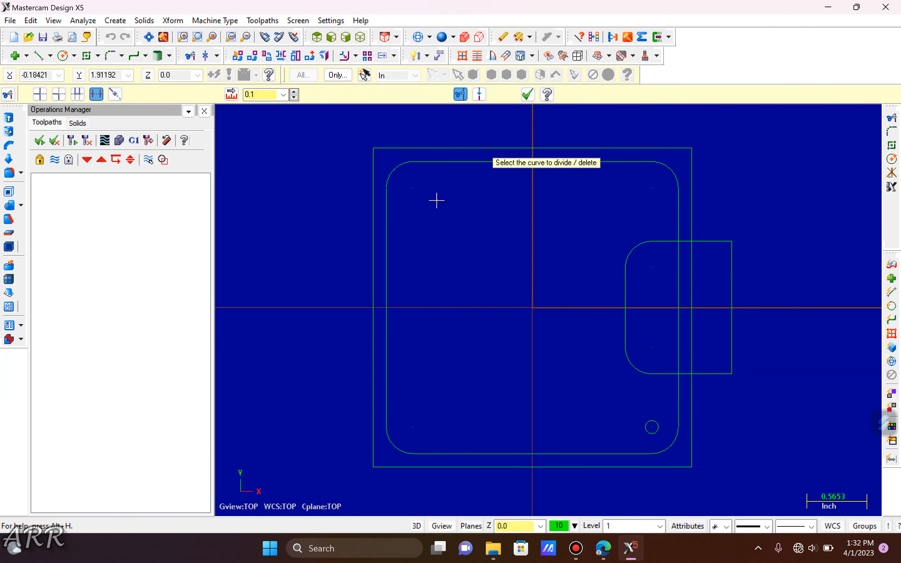
{"action": "left_click", "coordinate": [717, 245]}
{"action": "left_click", "coordinate": [733, 284]}
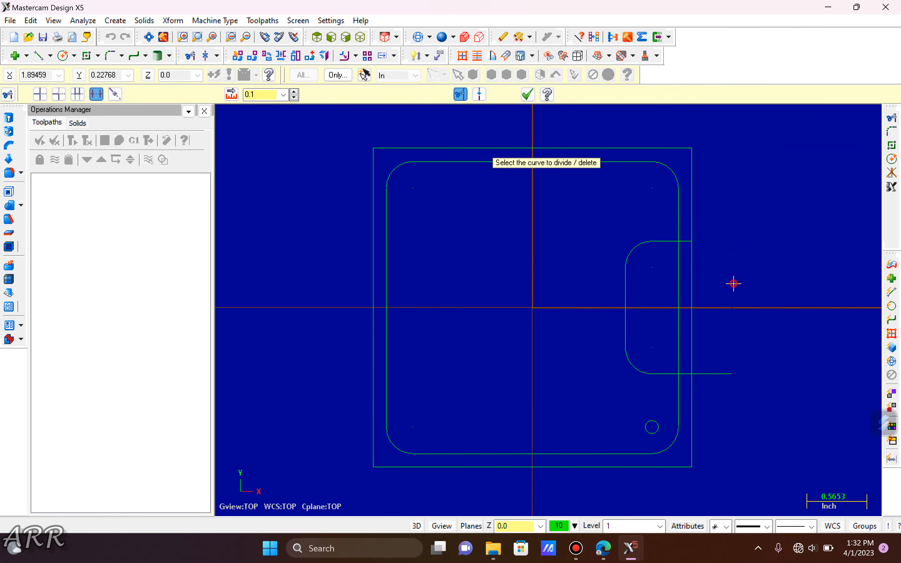
{"action": "left_click", "coordinate": [728, 381]}
{"action": "left_click", "coordinate": [693, 359]}
- Delete the inner square's edge across the notch opening and the two notch line stubs between the inner and outer squares
{"action": "scroll", "coordinate": [654, 290], "scroll_direction": "down", "scroll_amount": 1}
{"action": "scroll", "coordinate": [654, 295], "scroll_direction": "up", "scroll_amount": 3}
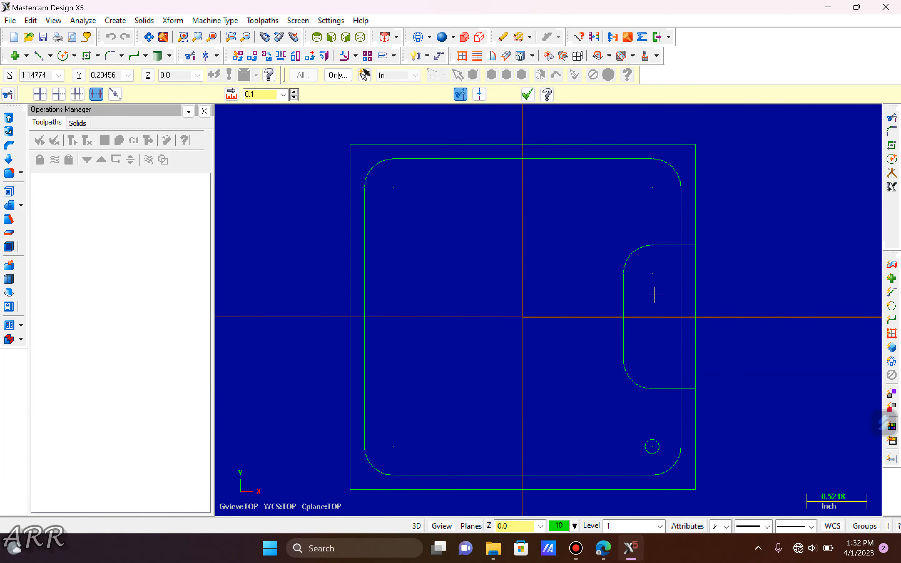
{"action": "left_click", "coordinate": [689, 277]}
{"action": "left_click", "coordinate": [702, 223]}
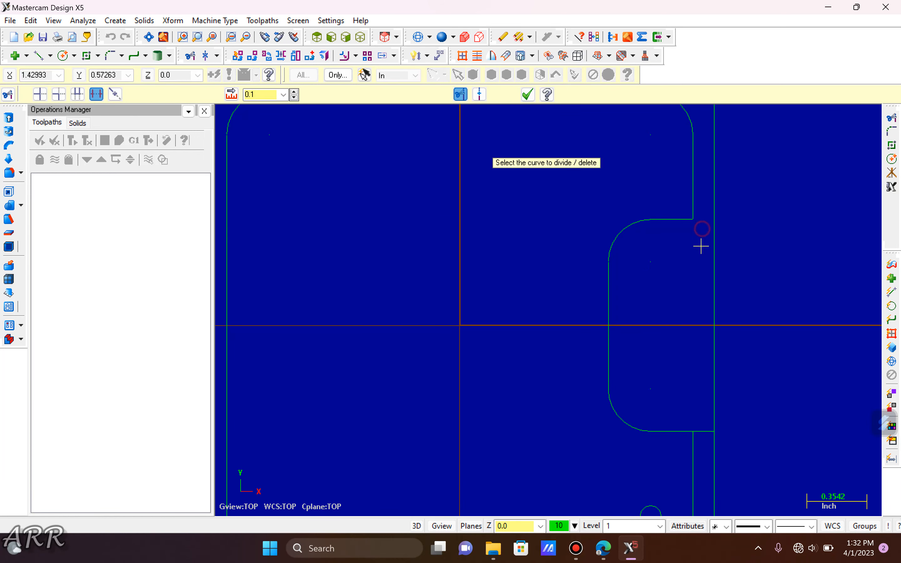
{"action": "left_click", "coordinate": [702, 428]}
{"action": "scroll", "coordinate": [695, 404], "scroll_direction": "down", "scroll_amount": 4}
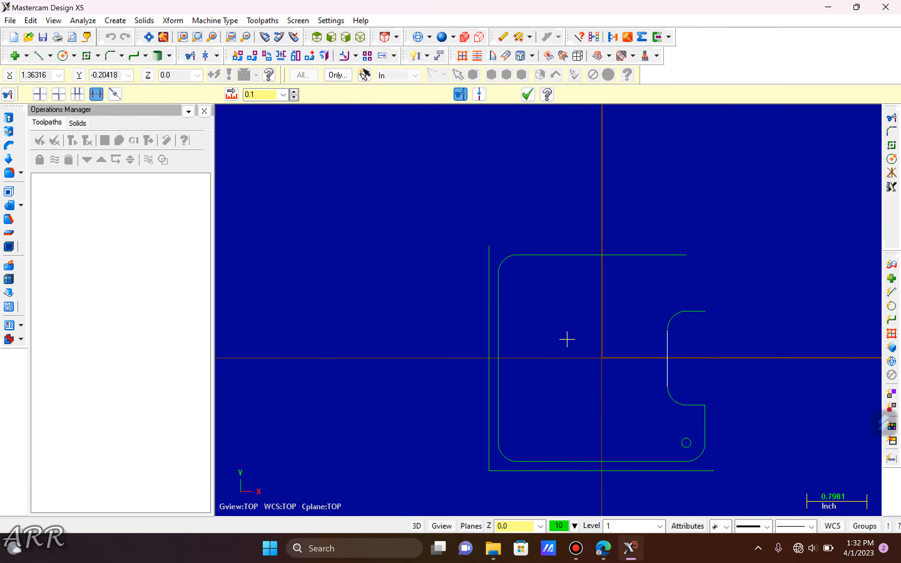
{"action": "left_click", "coordinate": [528, 95]}
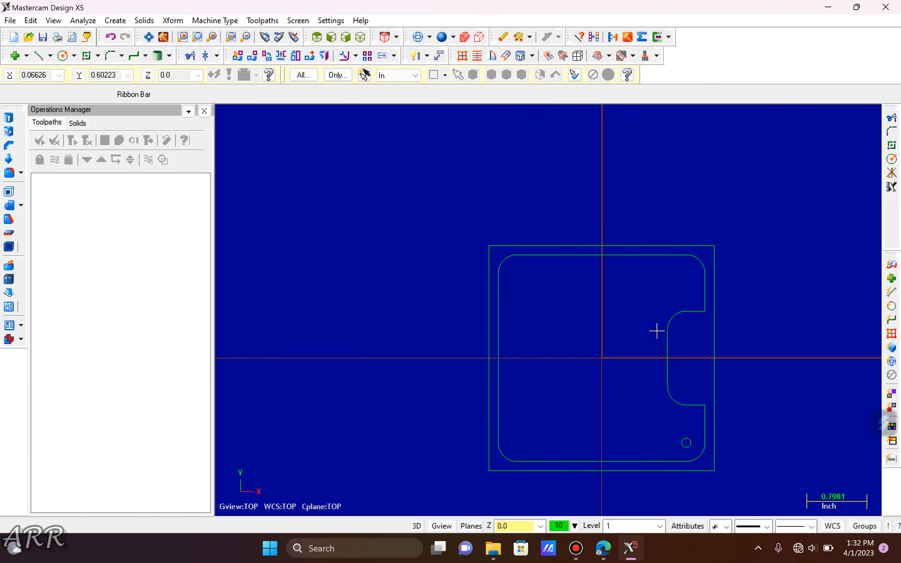
- Start a Rotate transform on the right-side notch's lines and fillets together with the lower-right hole circle
{"action": "scroll", "coordinate": [689, 410], "scroll_direction": "down", "scroll_amount": 1}
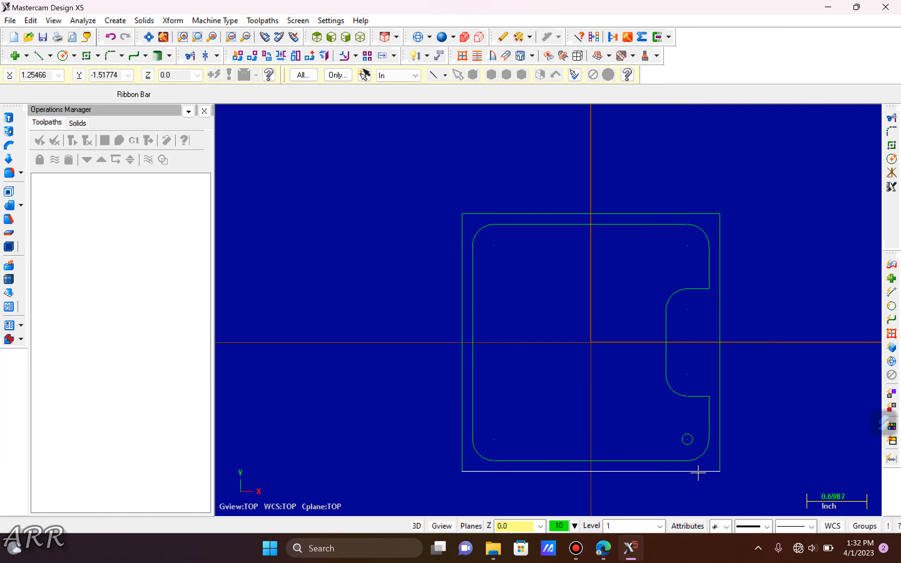
{"action": "scroll", "coordinate": [697, 465], "scroll_direction": "up", "scroll_amount": 2}
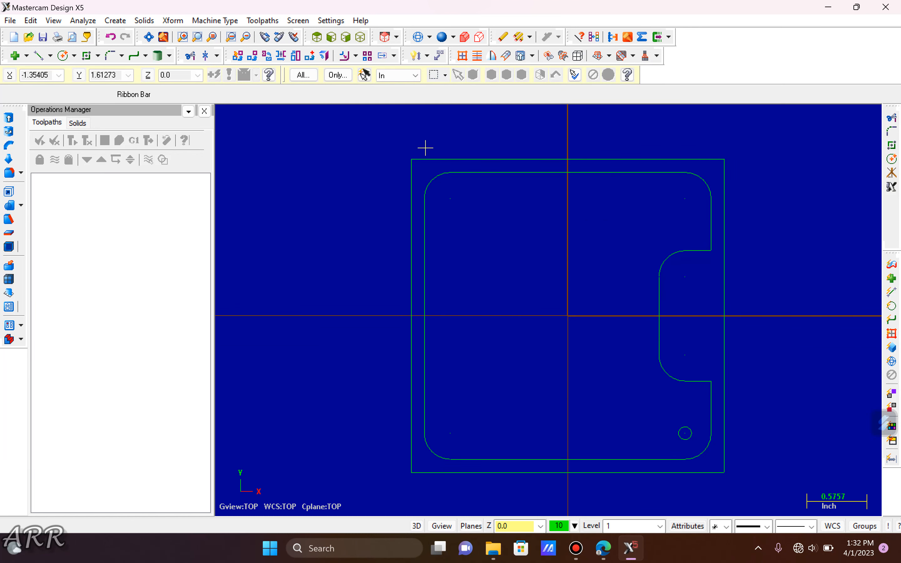
{"action": "left_click", "coordinate": [174, 21]}
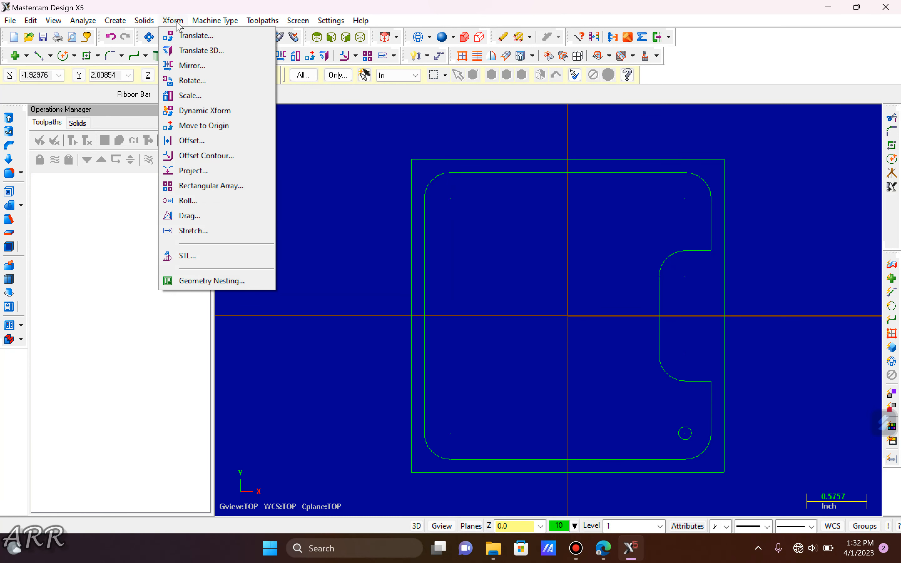
{"action": "left_click", "coordinate": [209, 81]}
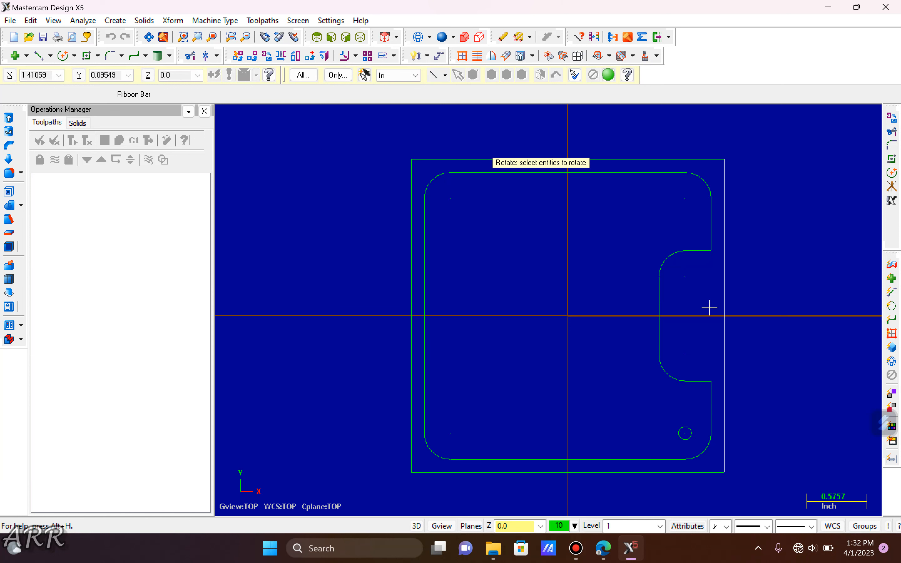
{"action": "scroll", "coordinate": [686, 358], "scroll_direction": "up", "scroll_amount": 2}
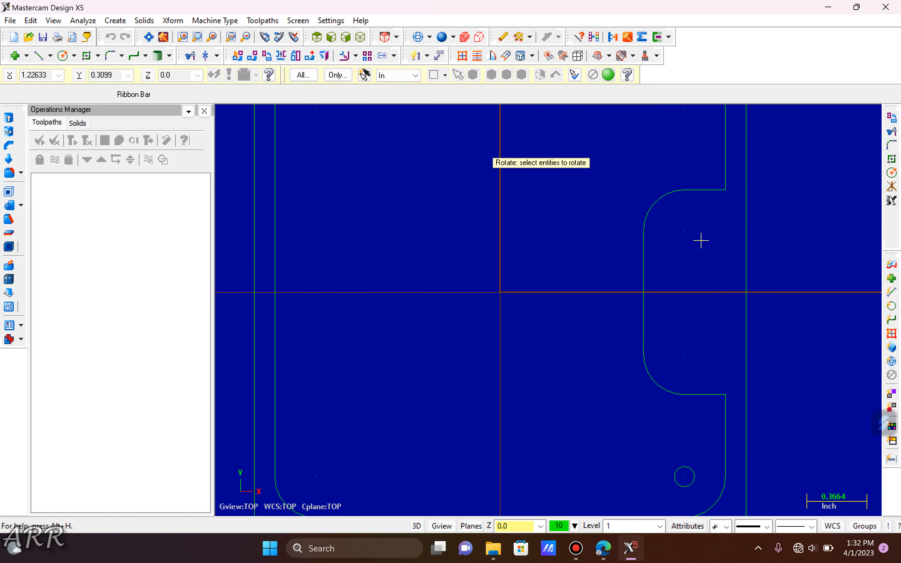
{"action": "left_click", "coordinate": [710, 192]}
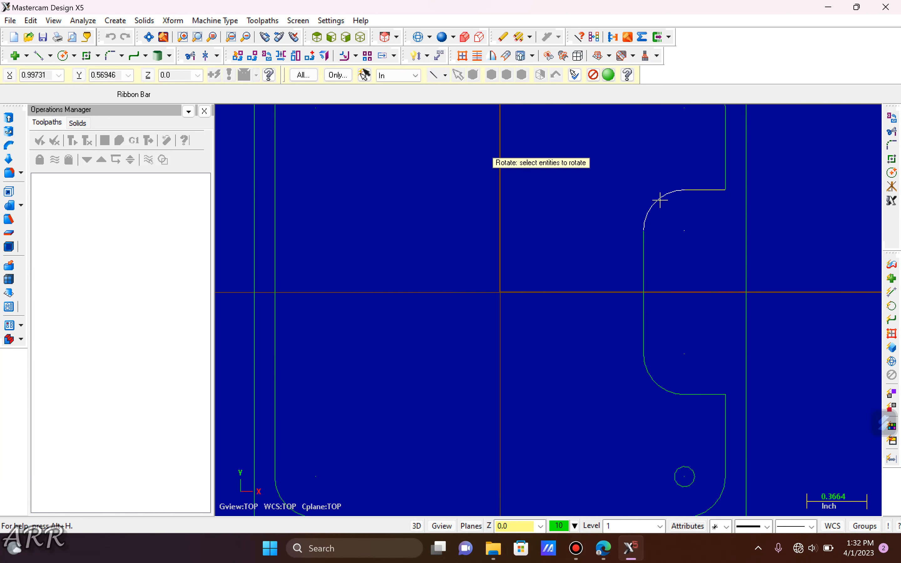
{"action": "left_click", "coordinate": [648, 263]}
{"action": "left_click", "coordinate": [654, 379]}
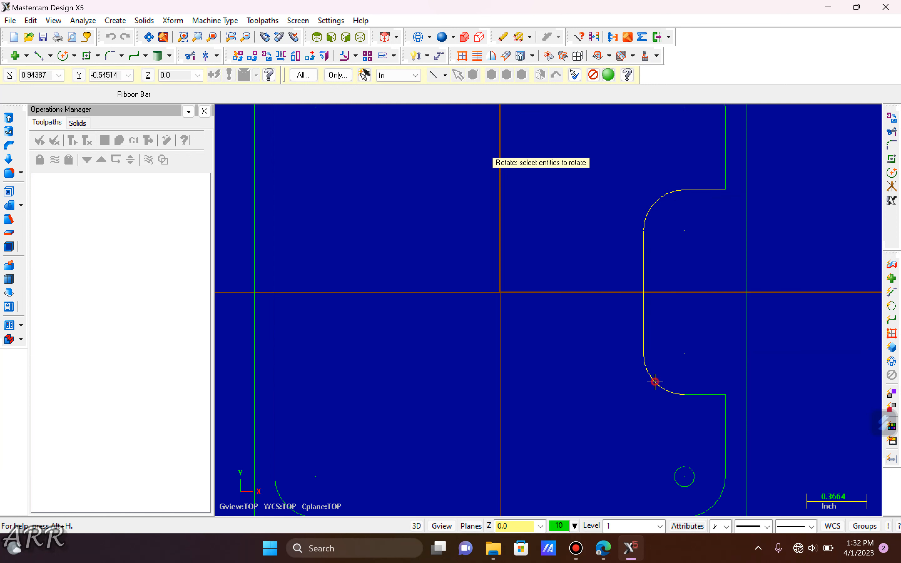
{"action": "left_click", "coordinate": [701, 397]}
{"action": "scroll", "coordinate": [693, 417], "scroll_direction": "down", "scroll_amount": 2}
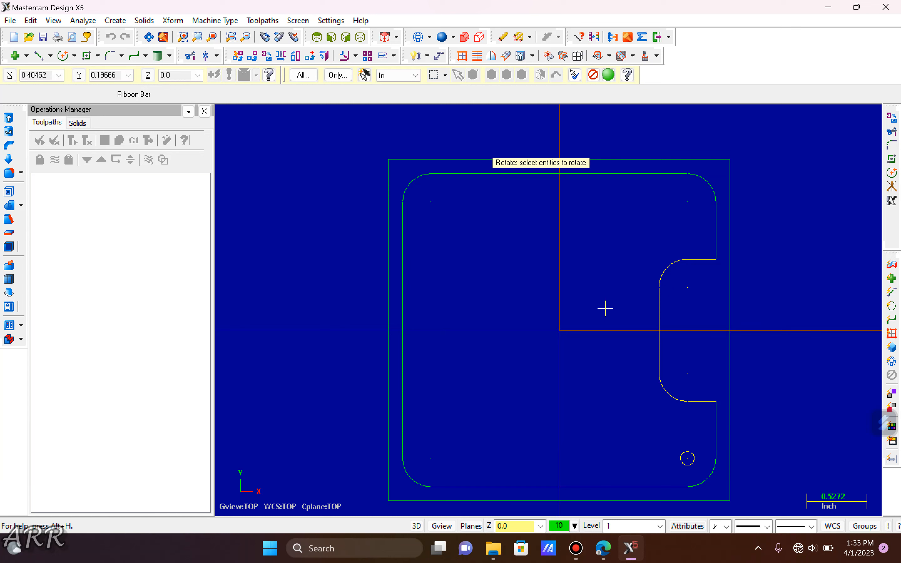
{"action": "key", "text": "Return"}
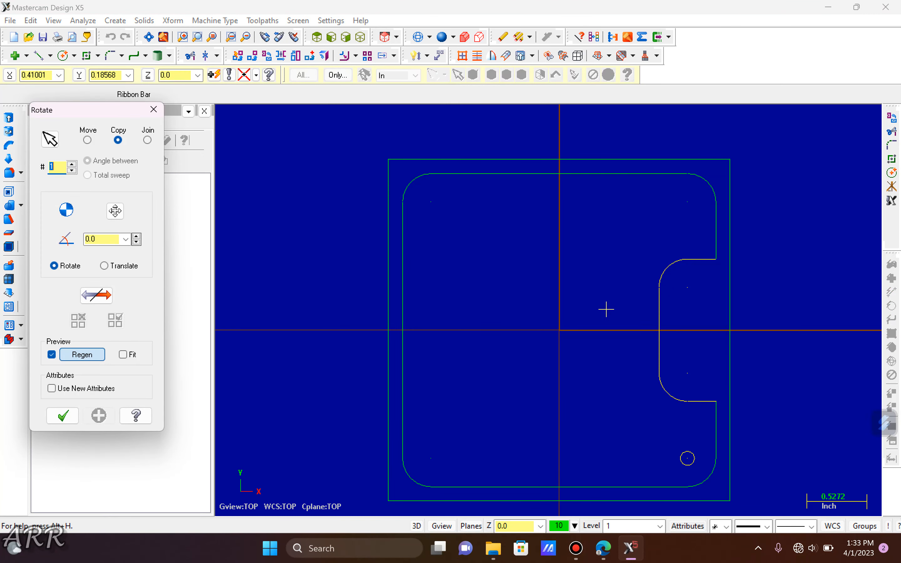
- Complete the Rotate transform with 3 copies of the side notch and corner hole about the origin, 90 degrees between copies
{"action": "left_click", "coordinate": [604, 555]}
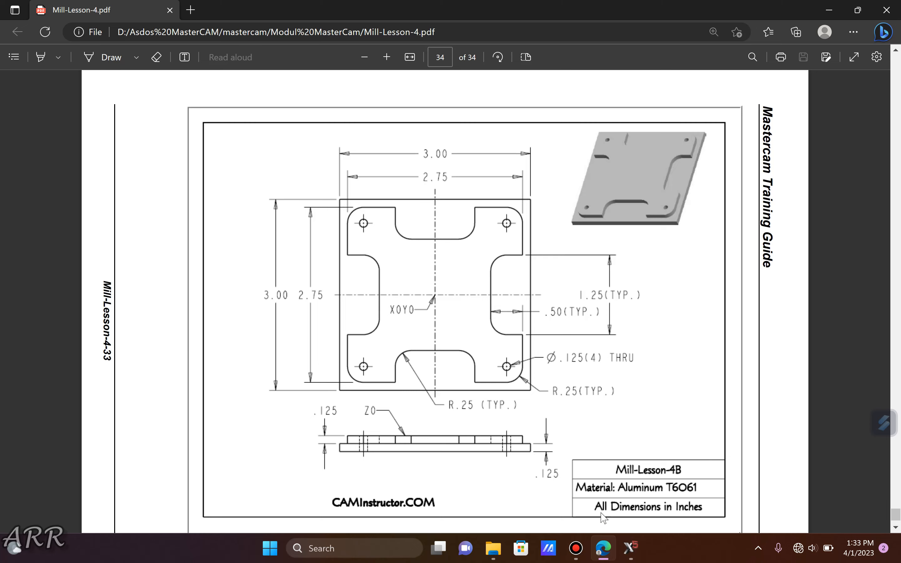
{"action": "left_click", "coordinate": [630, 548]}
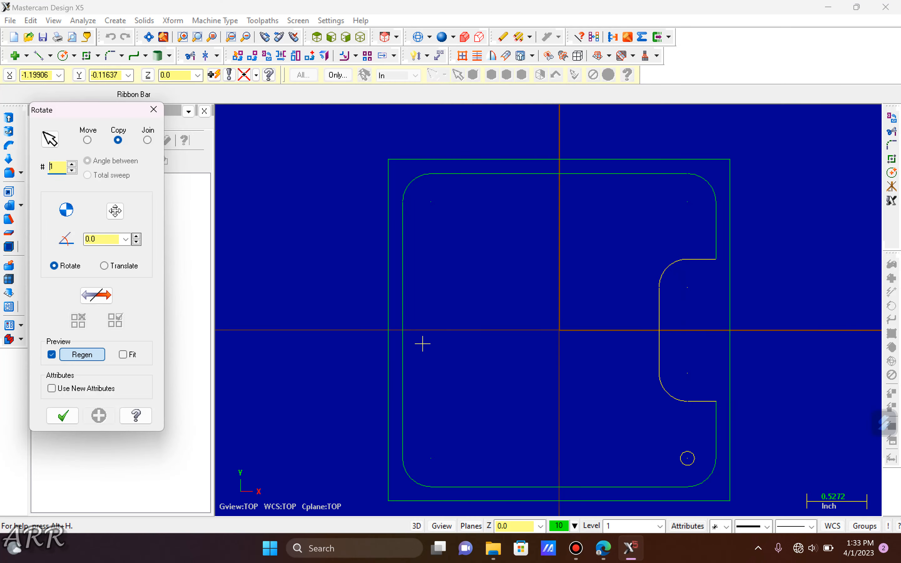
{"action": "left_click", "coordinate": [71, 165]}
{"action": "left_click", "coordinate": [71, 165]}
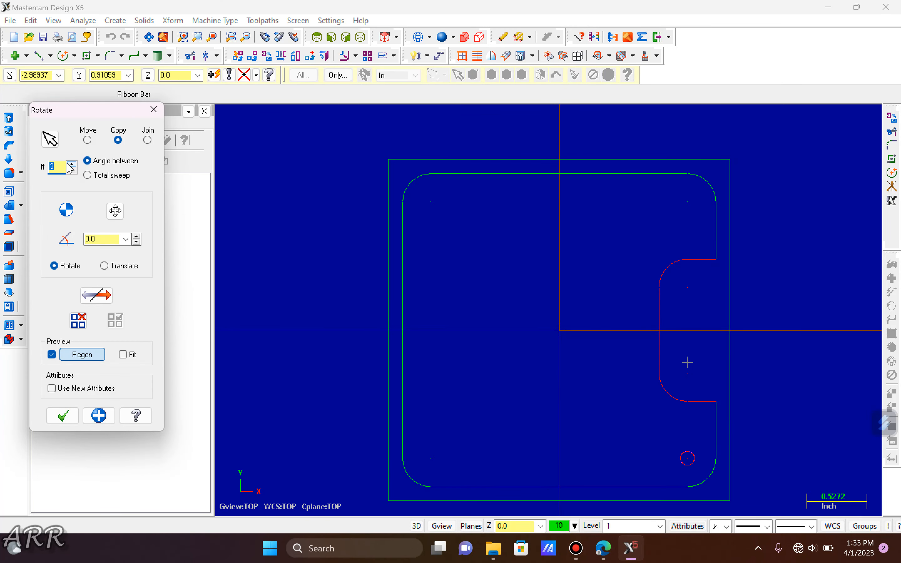
{"action": "left_click", "coordinate": [115, 211]}
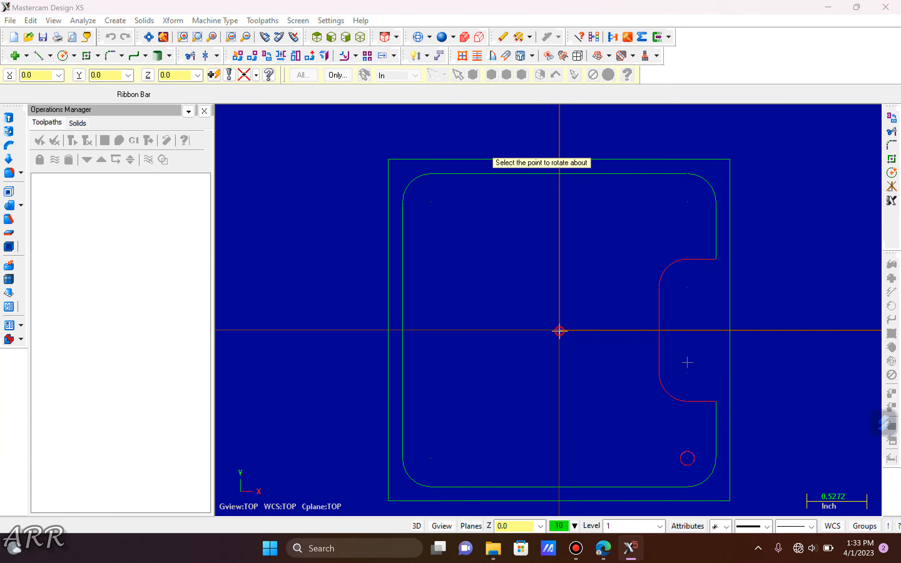
{"action": "left_click", "coordinate": [560, 330]}
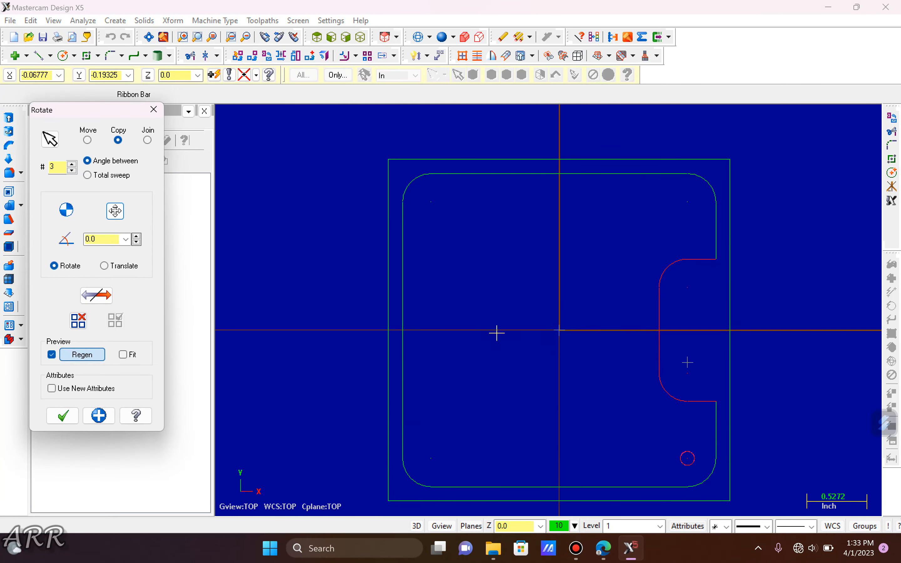
{"action": "left_click", "coordinate": [106, 239]}
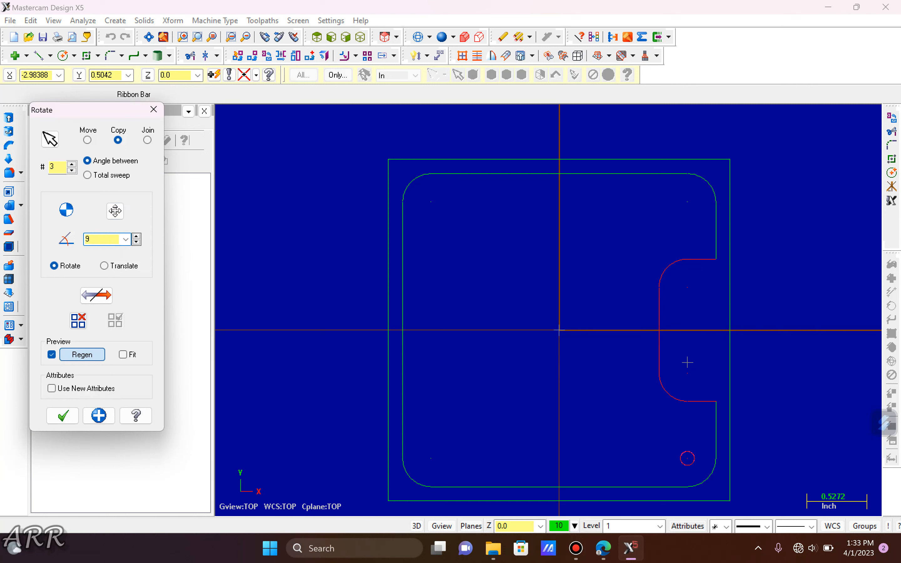
{"action": "key", "text": "Return"}
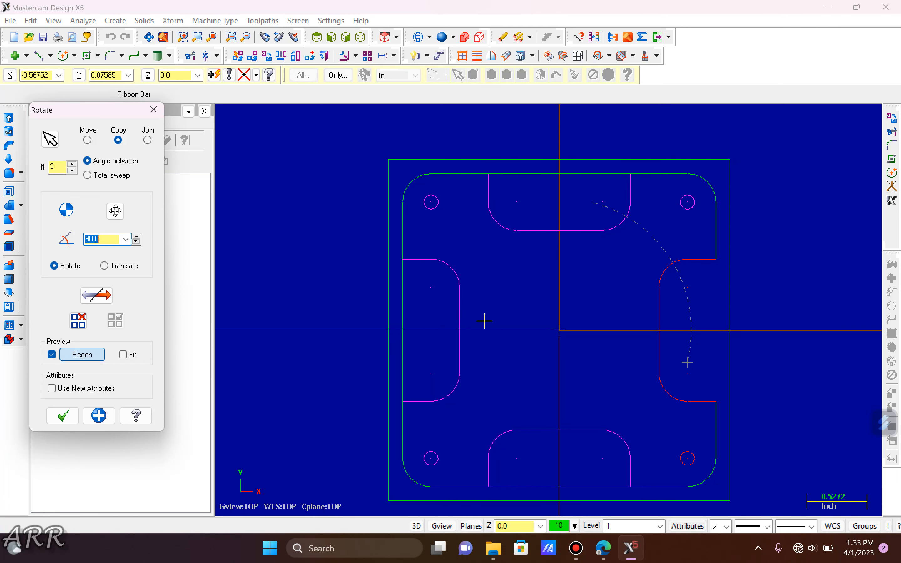
{"action": "left_click", "coordinate": [62, 415]}
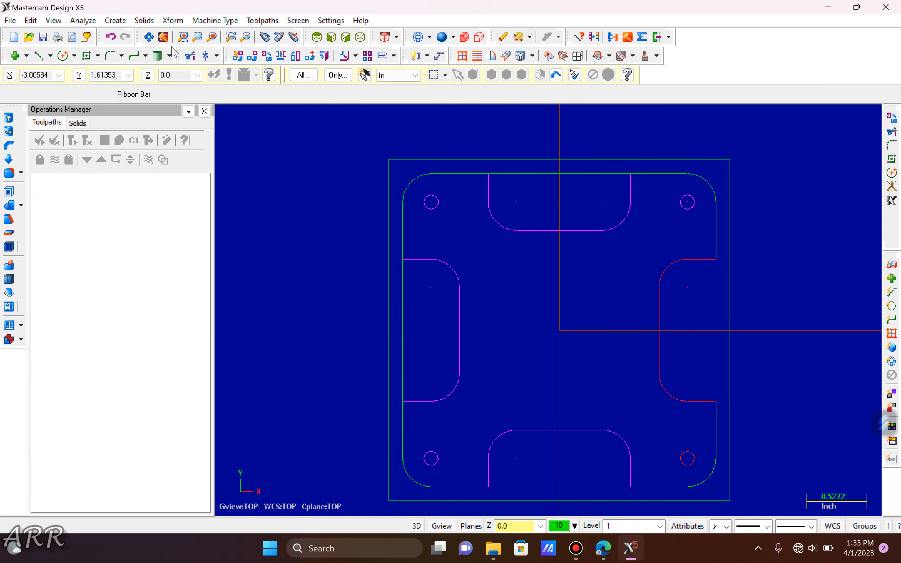
- Divide/delete the inner square's edges across the upper, left and lower notch openings
{"action": "left_click", "coordinate": [191, 56]}
{"action": "left_click", "coordinate": [572, 175]}
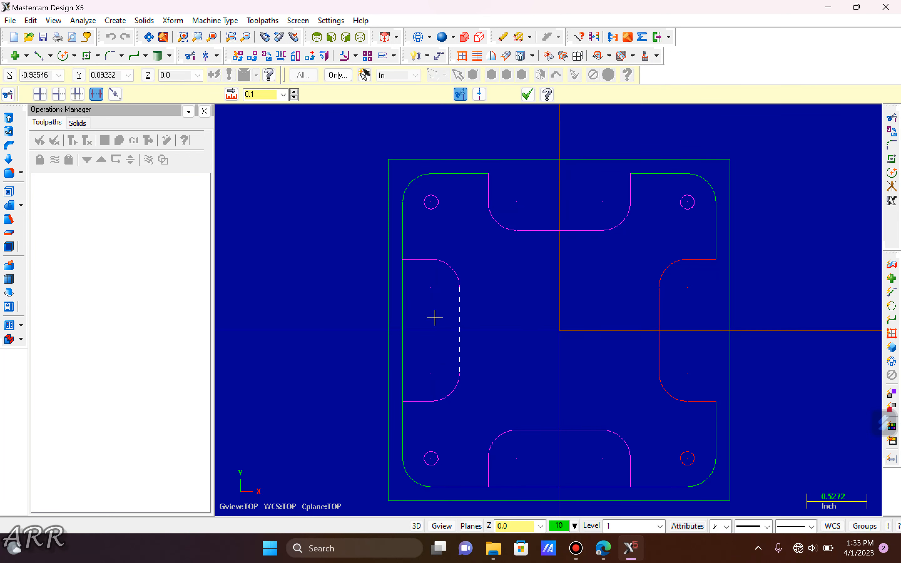
{"action": "left_click", "coordinate": [573, 486]}
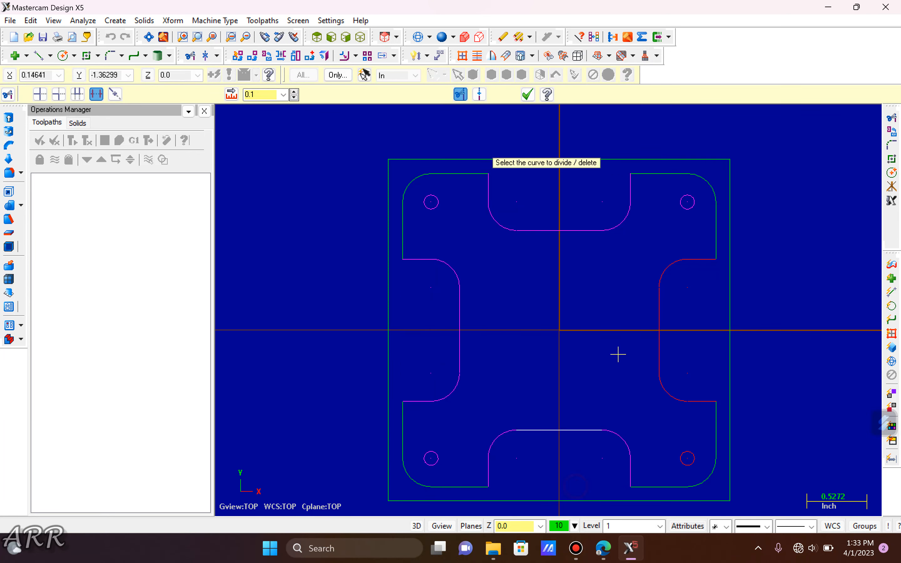
{"action": "left_click", "coordinate": [527, 94]}
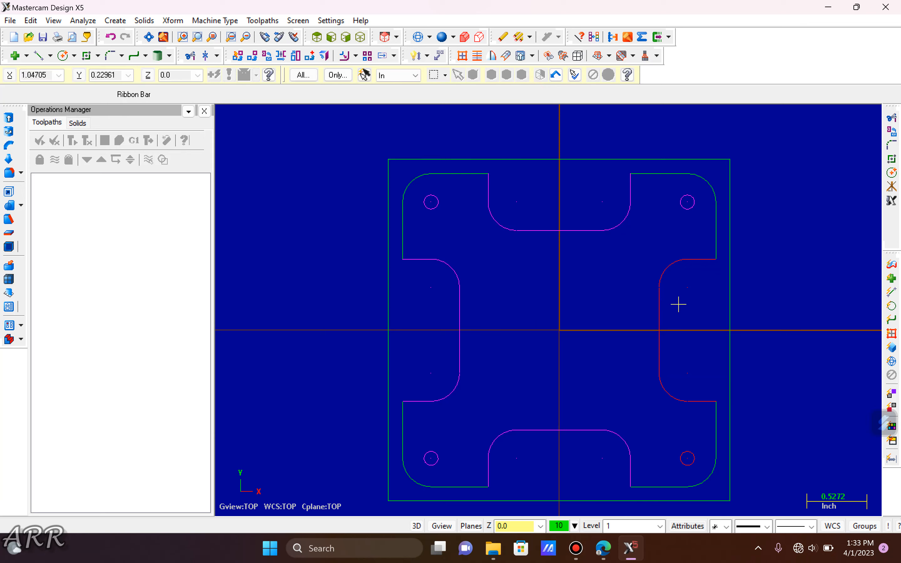
- Clear the transform group and result colors from the plate geometry
{"action": "scroll", "coordinate": [574, 299], "scroll_direction": "down", "scroll_amount": 2}
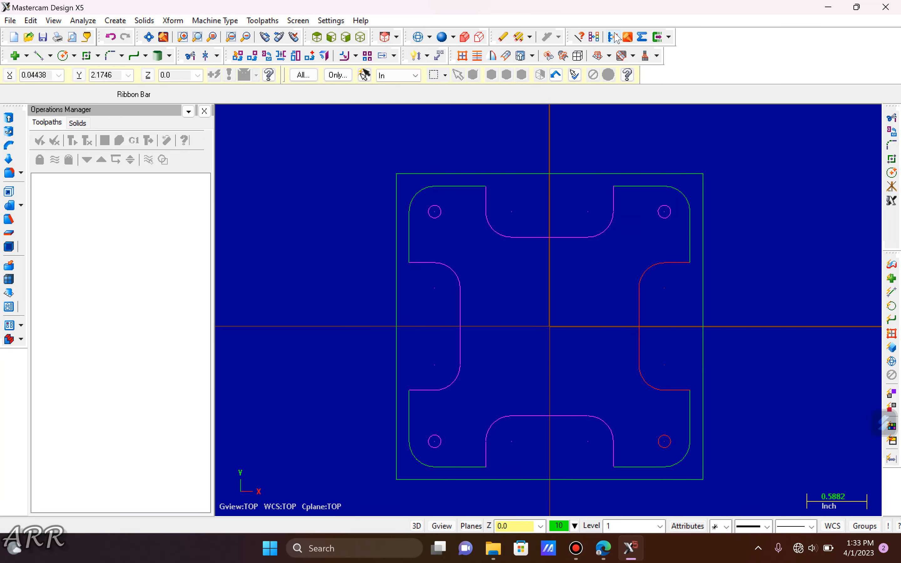
{"action": "left_click", "coordinate": [595, 37]}
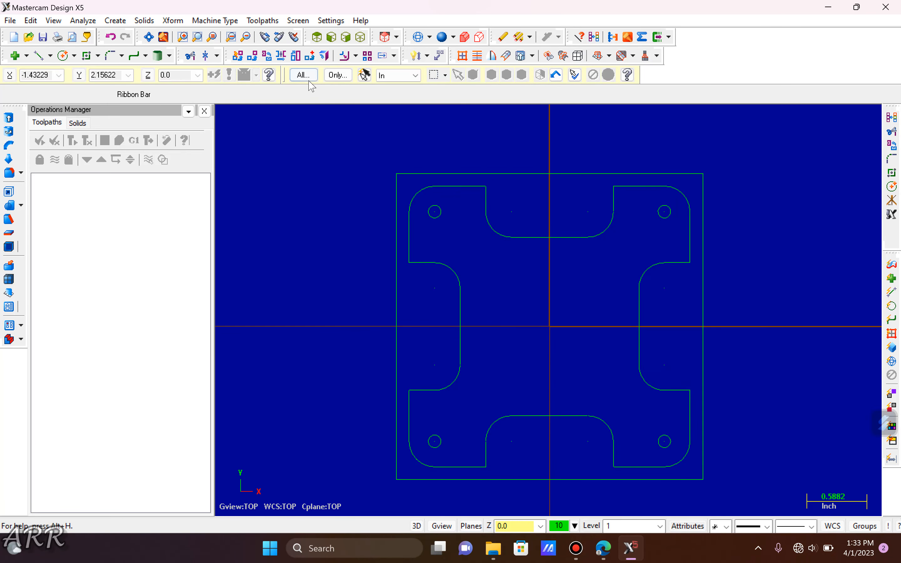
{"action": "left_click", "coordinate": [360, 37]}
{"action": "left_click", "coordinate": [316, 38]}
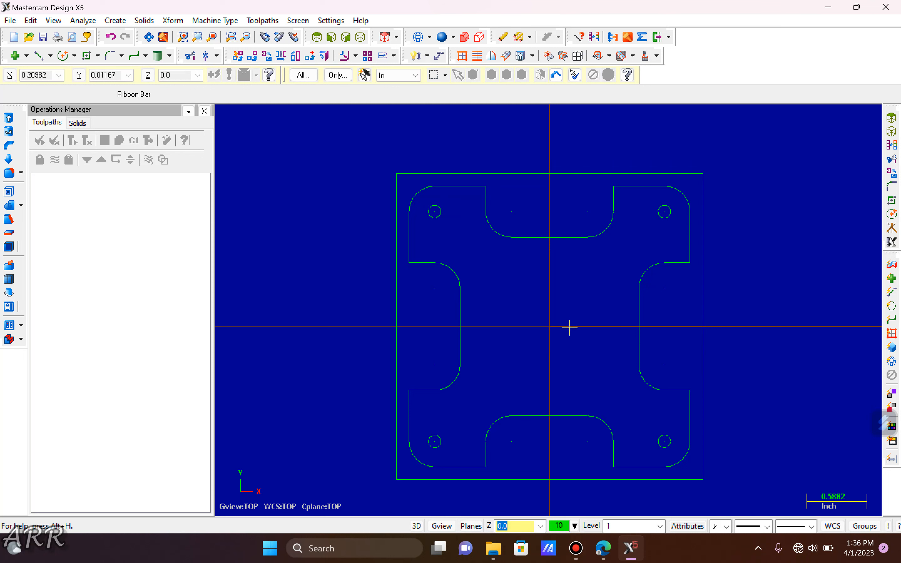
- Set the machine type to the default mill
{"action": "left_click", "coordinate": [216, 20]}
{"action": "mouse_move", "coordinate": [232, 34]}
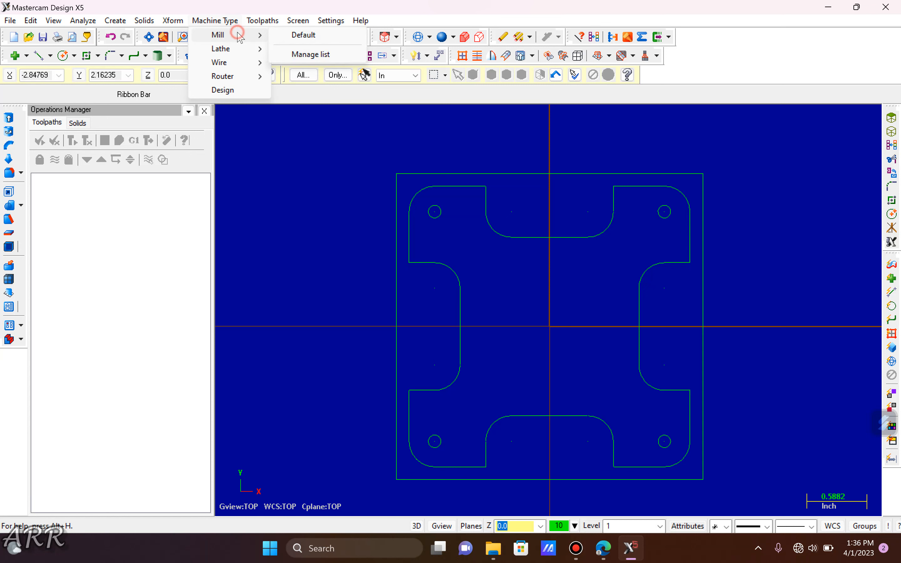
{"action": "left_click", "coordinate": [289, 38]}
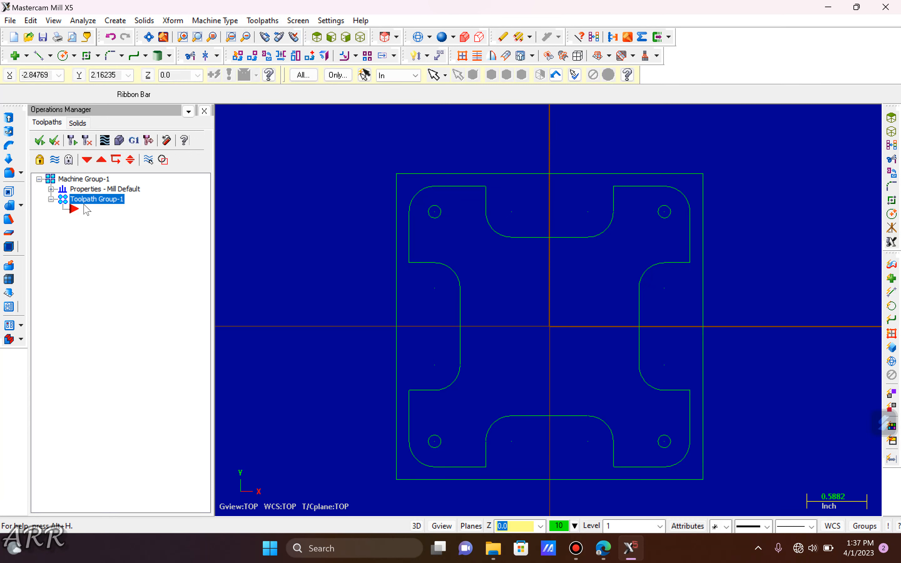
- In the machine group's tool settings, set program number 4 and enable sequential tool numbering and duplicate tool number warnings
{"action": "left_click", "coordinate": [51, 189]}
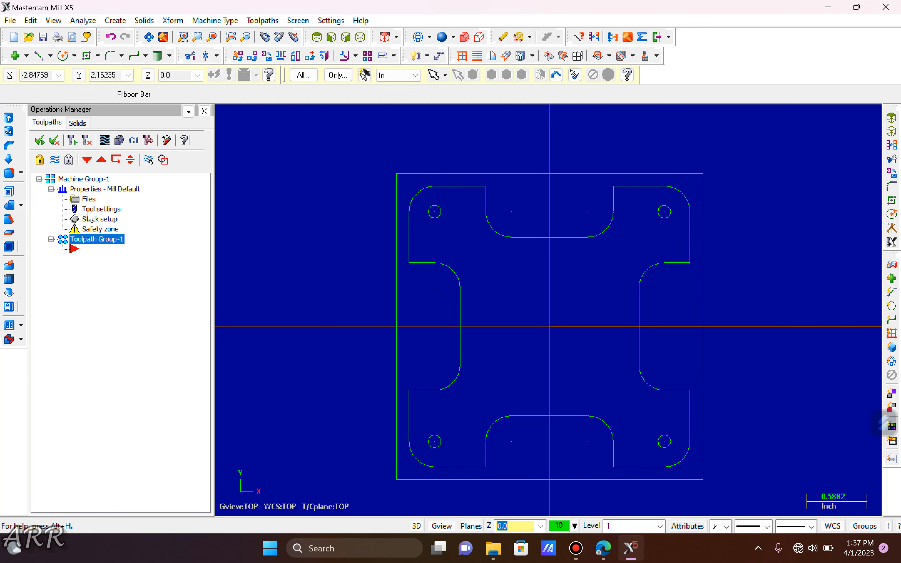
{"action": "left_click", "coordinate": [101, 209]}
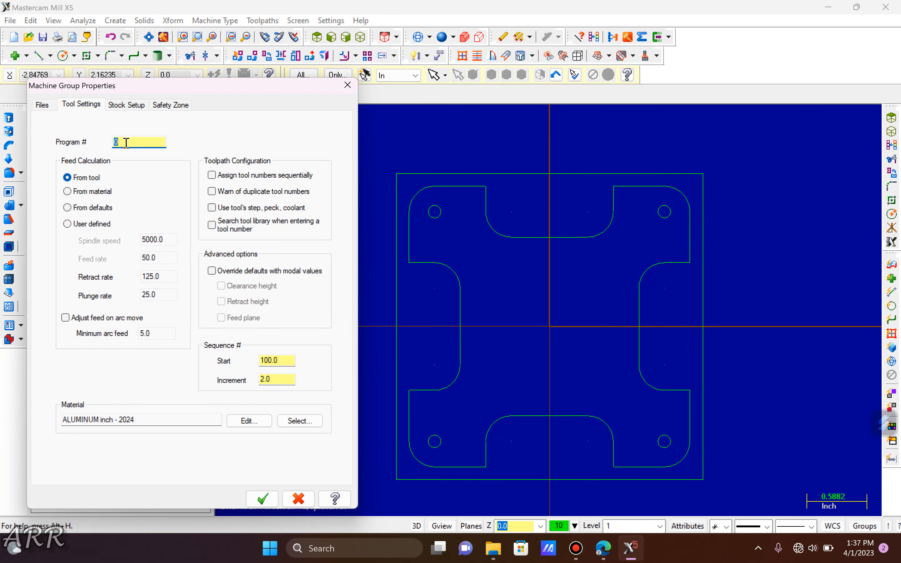
{"action": "left_click", "coordinate": [126, 142]}
{"action": "left_click", "coordinate": [211, 176]}
{"action": "left_click", "coordinate": [212, 191]}
- Override defaults with modal clearance height, retract height and feed plane, and set the sequence start and increment to 1
{"action": "left_click", "coordinate": [211, 271]}
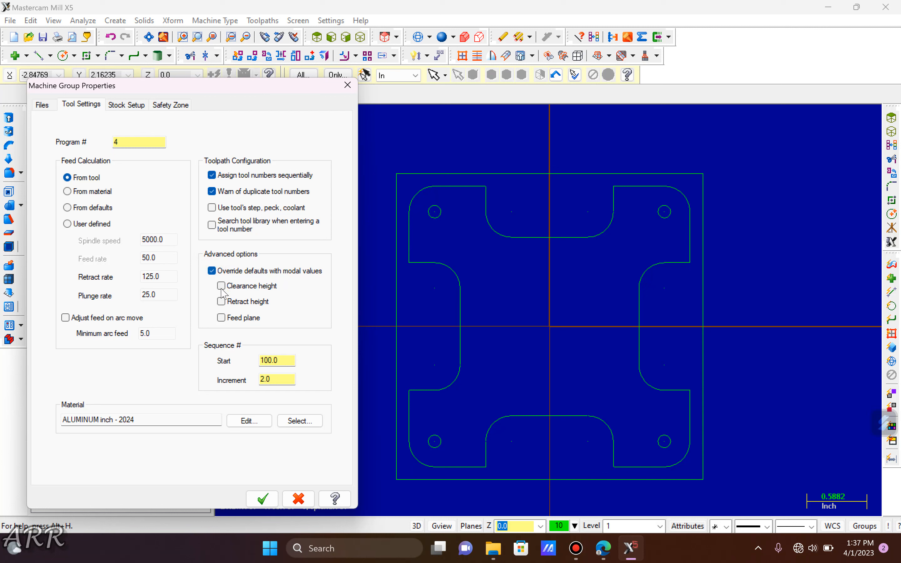
{"action": "left_click", "coordinate": [221, 286]}
{"action": "left_click", "coordinate": [221, 302]}
{"action": "left_click", "coordinate": [221, 318]}
{"action": "left_click_drag", "start_coordinate": [274, 359], "coordinate": [256, 383]}
{"action": "type", "text": "1"}
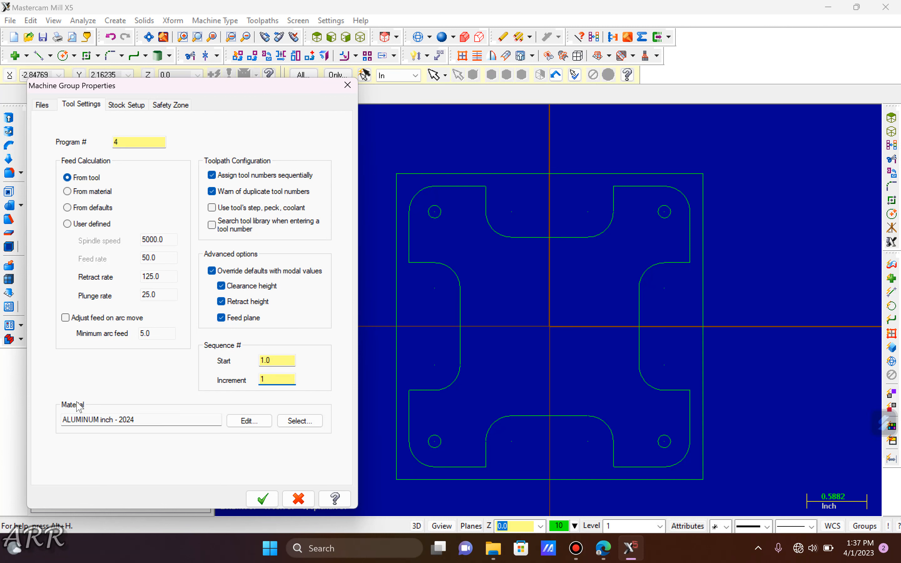
- Select ALUMINUM inch - 6061 from the mill library as the machine group's stock material
{"action": "left_click", "coordinate": [297, 422]}
{"action": "left_click", "coordinate": [179, 329]}
{"action": "left_click", "coordinate": [161, 340]}
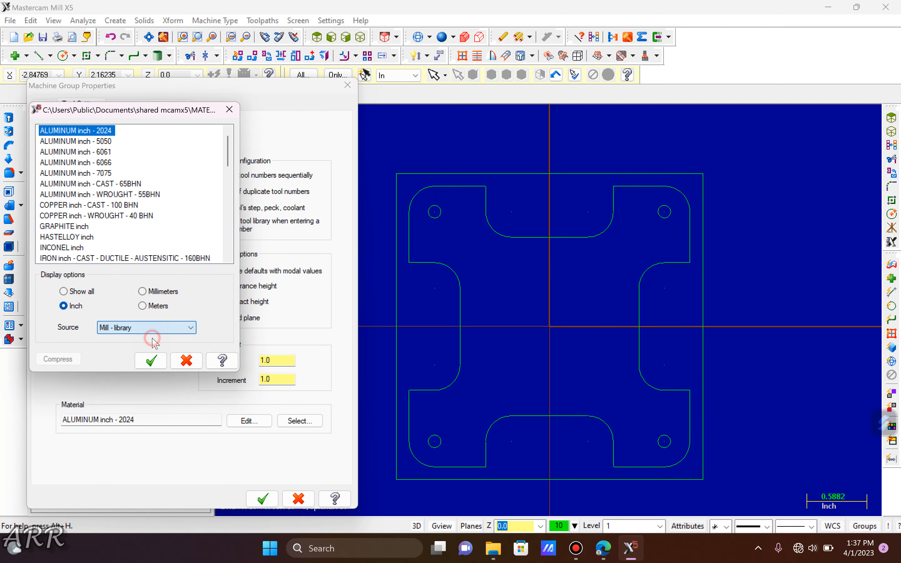
{"action": "left_click", "coordinate": [106, 152]}
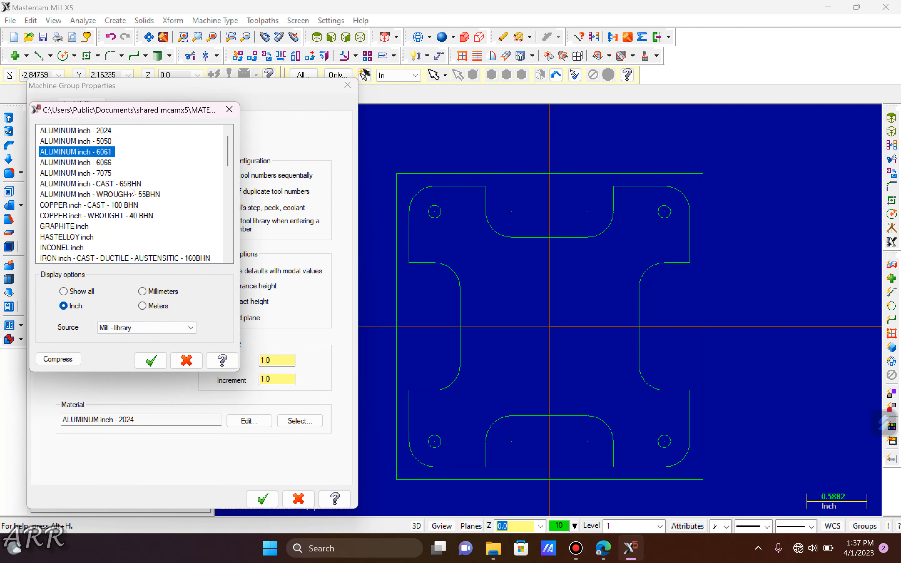
{"action": "left_click", "coordinate": [153, 360]}
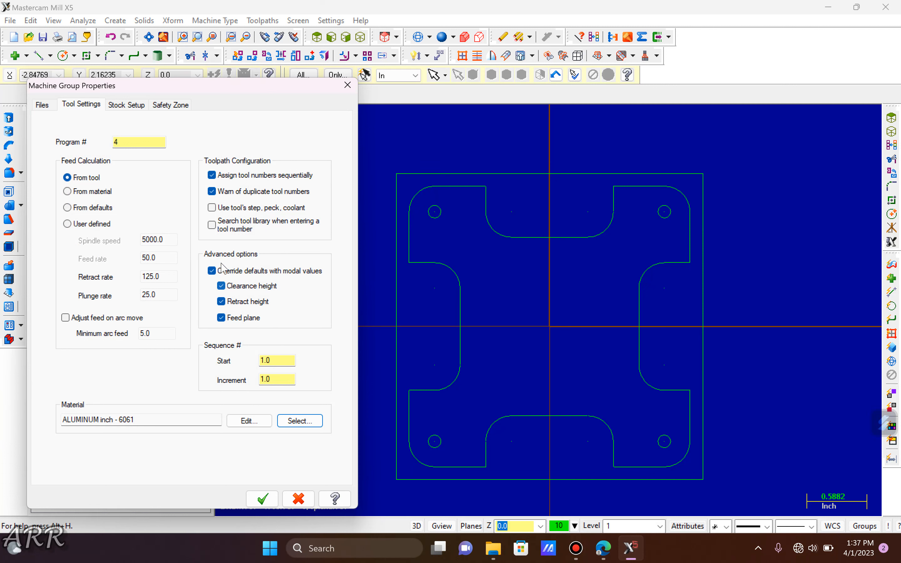
- Define rectangular stock with Y 3.0, X 3.0 and Z 0.25 inches
{"action": "left_click", "coordinate": [126, 105]}
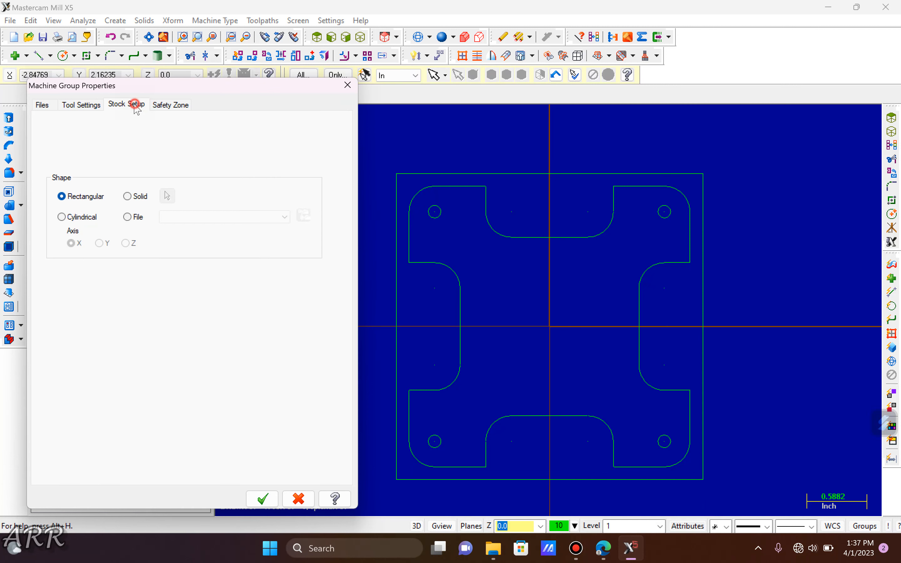
{"action": "double_click", "coordinate": [182, 288]}
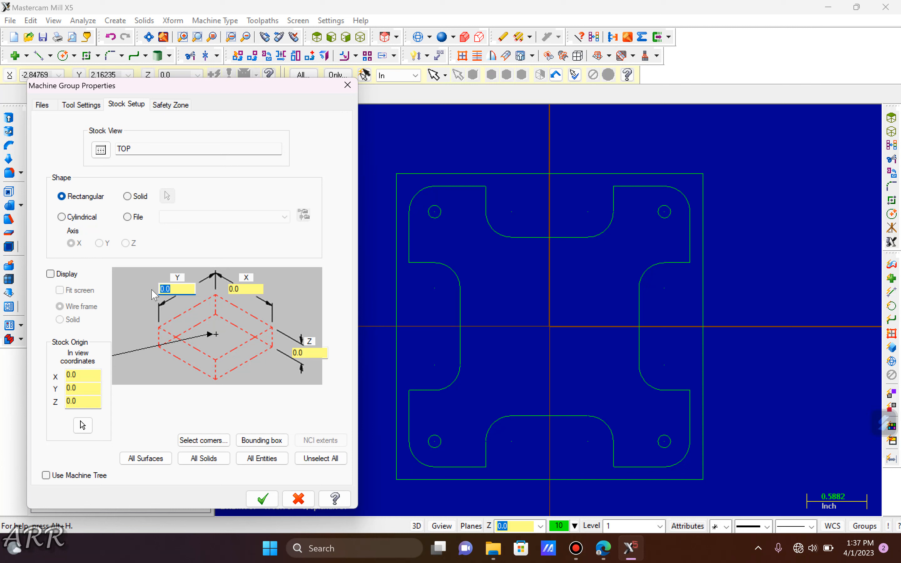
{"action": "key", "text": "Tab"}
{"action": "key", "text": "Tab"}
{"action": "key", "text": "Tab"}
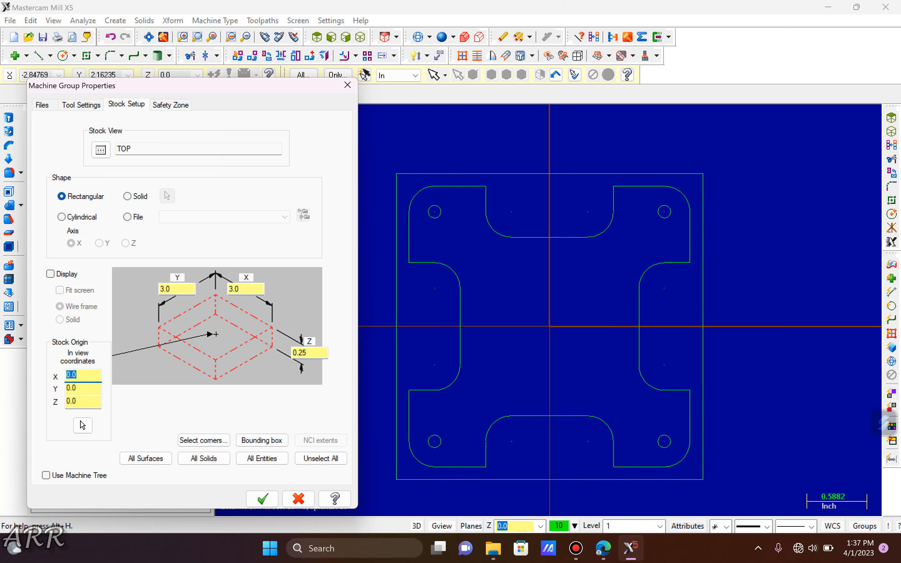
- Enable wireframe stock display fitted to the screen, accept the machine group properties, and show the part in isometric view
{"action": "left_click", "coordinate": [51, 274]}
{"action": "left_click", "coordinate": [60, 291]}
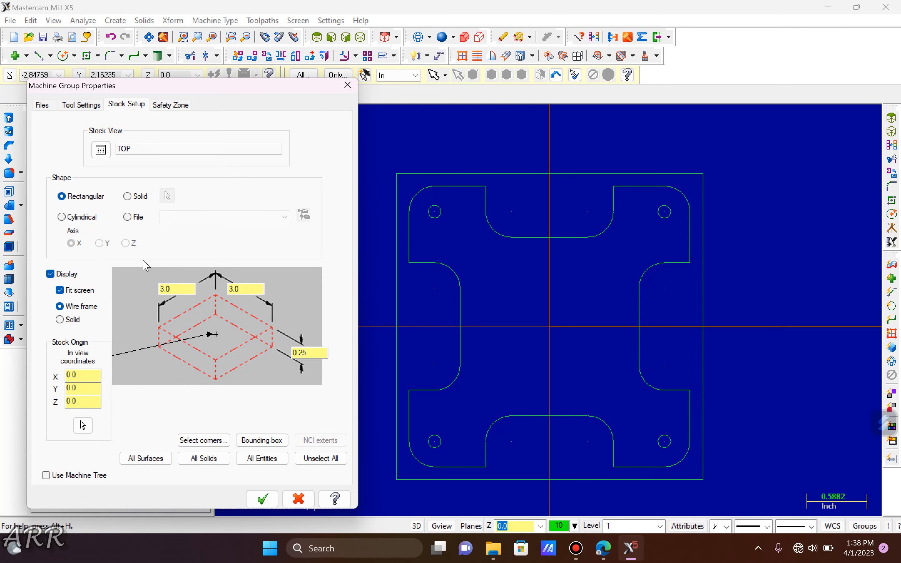
{"action": "left_click", "coordinate": [263, 498]}
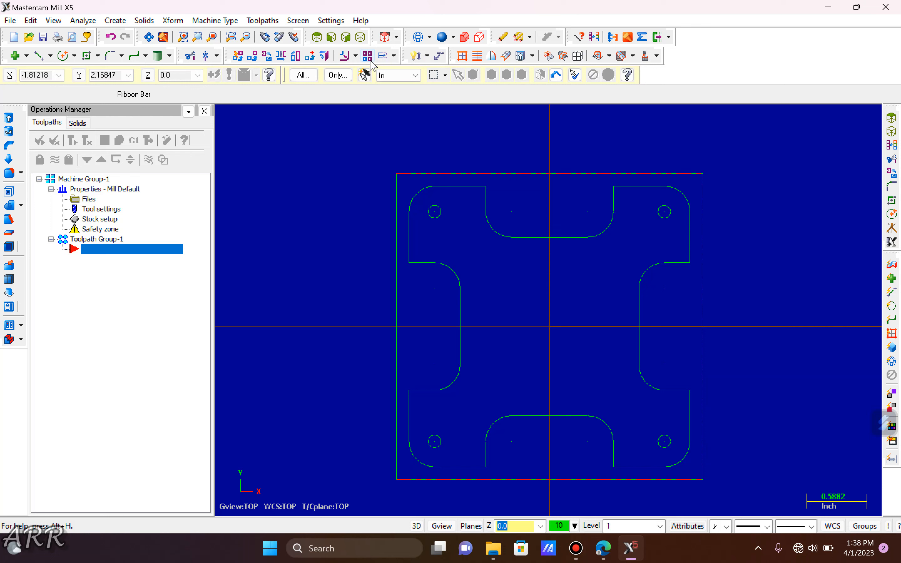
{"action": "left_click", "coordinate": [359, 38]}
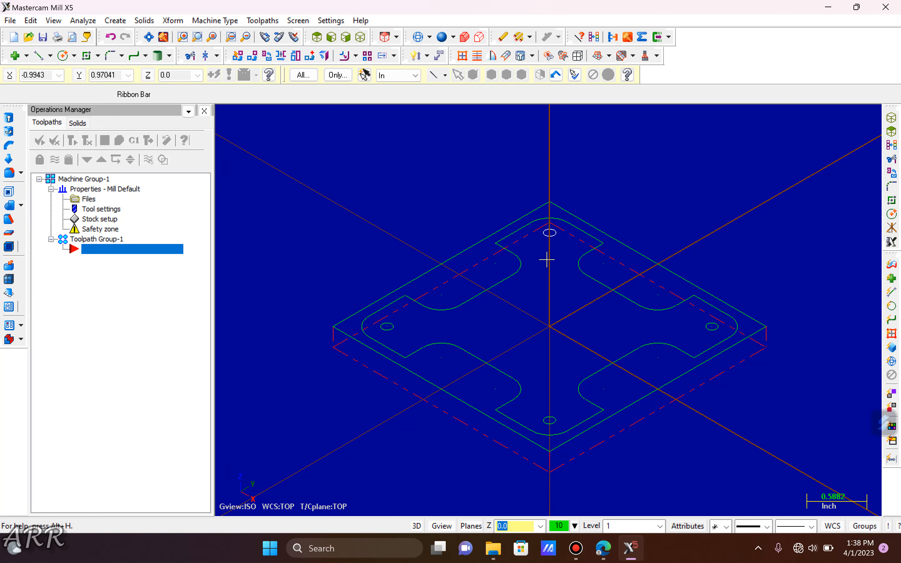
- Switch to the Mill-Lesson-4 PDF in Edge, turn its pages upright, and examine the drill toolpath and tool selection instructions
{"action": "left_click", "coordinate": [603, 548]}
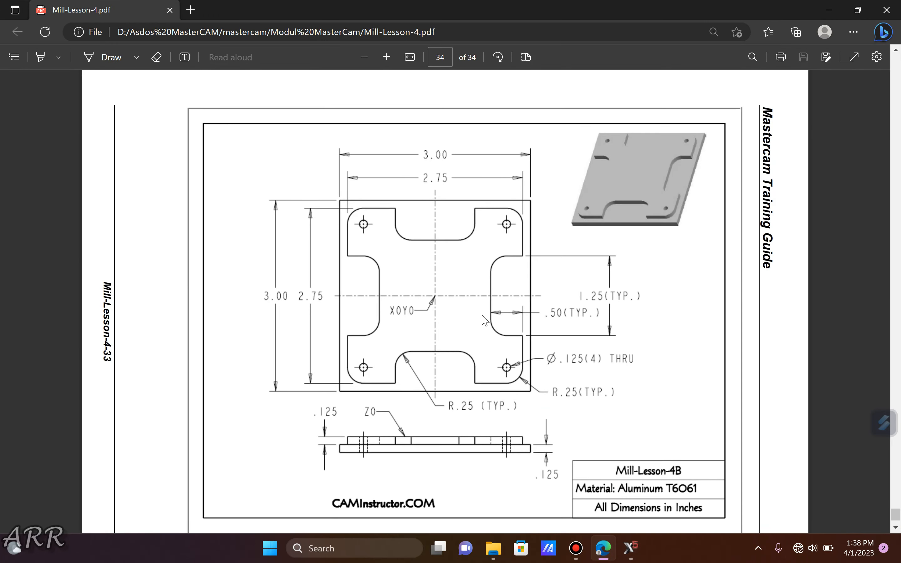
{"action": "scroll", "coordinate": [484, 316], "scroll_direction": "up", "scroll_amount": 15}
{"action": "left_click", "coordinate": [504, 57]}
{"action": "left_click", "coordinate": [504, 57]}
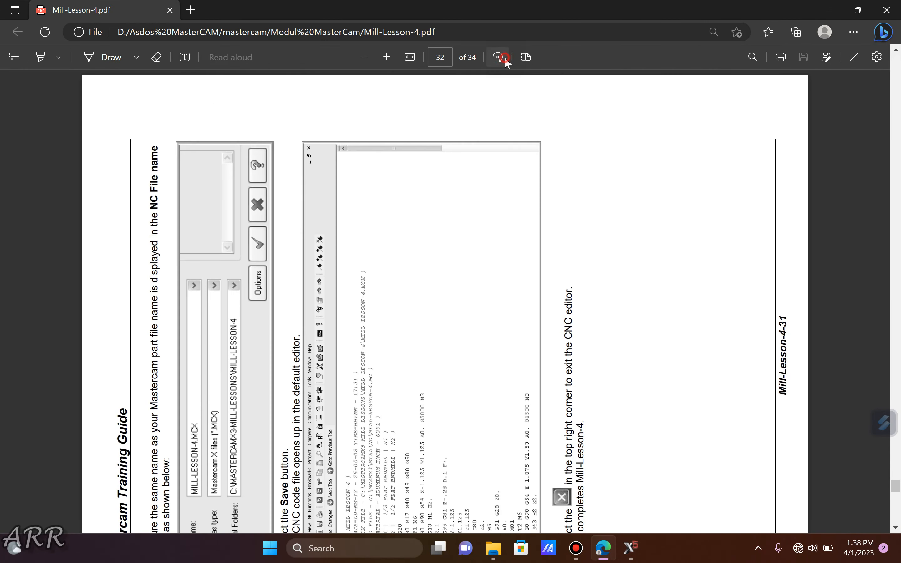
{"action": "left_click", "coordinate": [504, 56]}
{"action": "scroll", "coordinate": [482, 225], "scroll_direction": "up", "scroll_amount": 20}
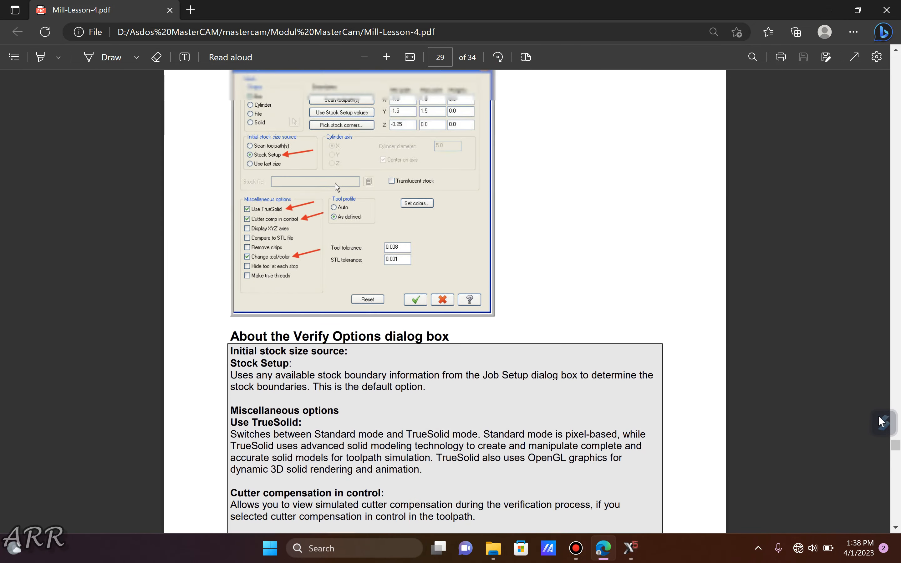
{"action": "scroll", "coordinate": [880, 421], "scroll_direction": "up", "scroll_amount": 20}
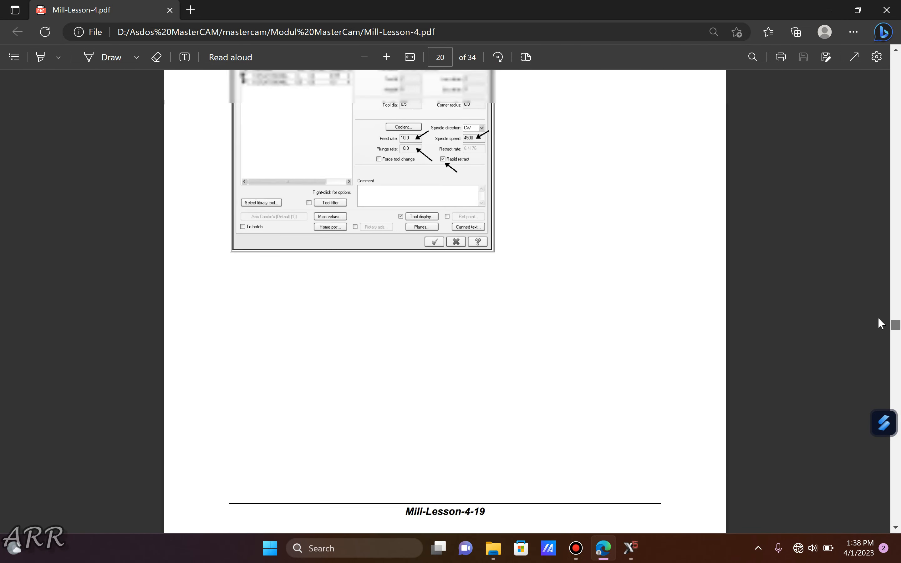
{"action": "scroll", "coordinate": [878, 320], "scroll_direction": "up", "scroll_amount": 12}
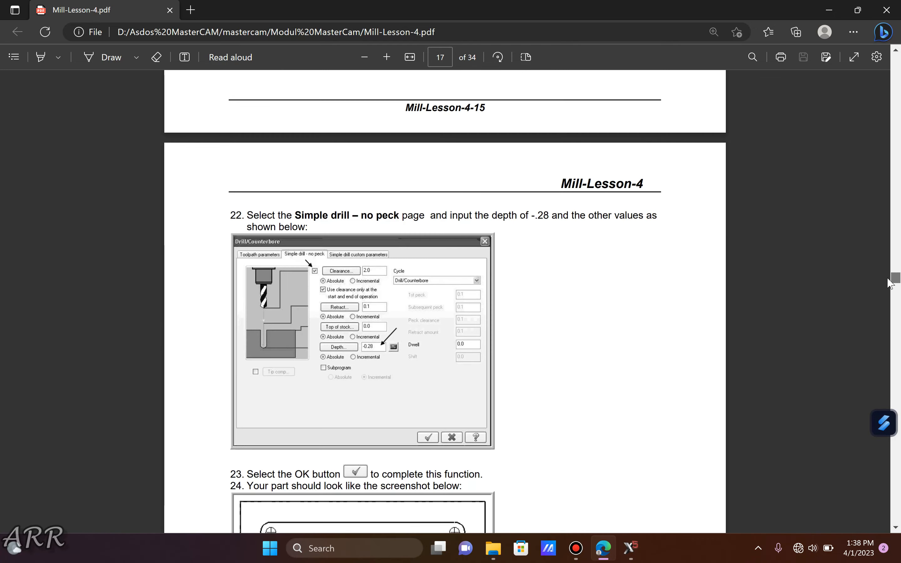
{"action": "scroll", "coordinate": [889, 283], "scroll_direction": "up", "scroll_amount": 5}
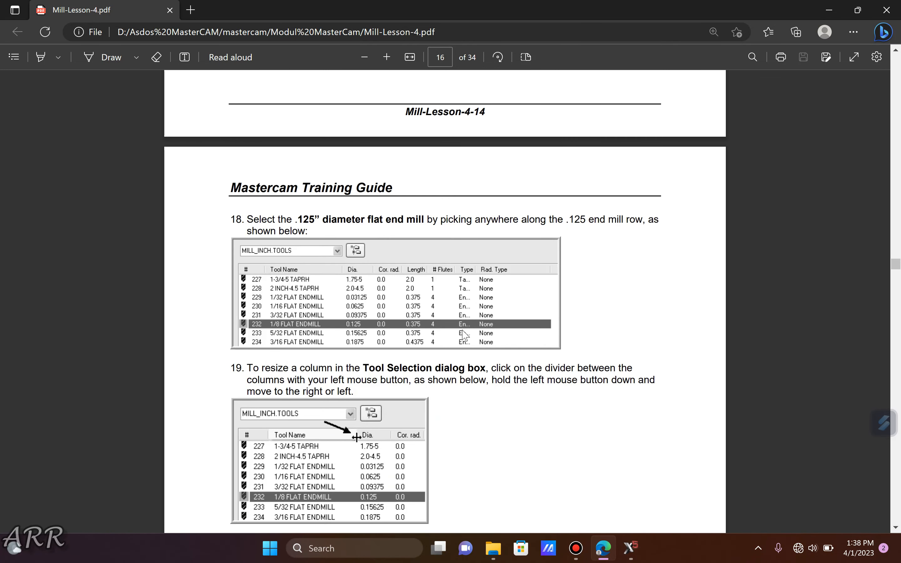
- Review the end mill selection in the PDF, switch to Mastercam, and start a Drill toolpath with the NC name Mill Lesson 4C
{"action": "scroll", "coordinate": [464, 335], "scroll_direction": "up", "scroll_amount": 10}
{"action": "scroll", "coordinate": [442, 326], "scroll_direction": "down", "scroll_amount": 10}
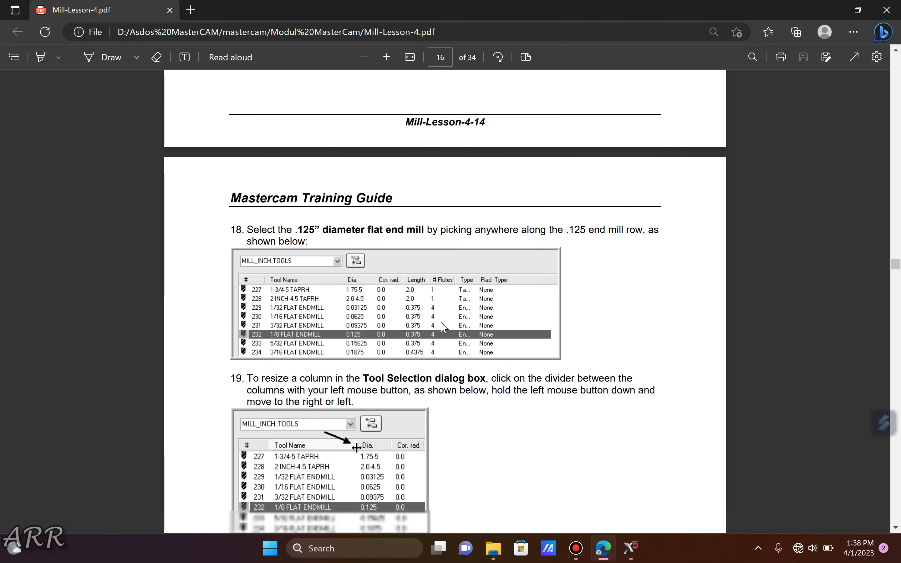
{"action": "scroll", "coordinate": [442, 327], "scroll_direction": "down", "scroll_amount": 5}
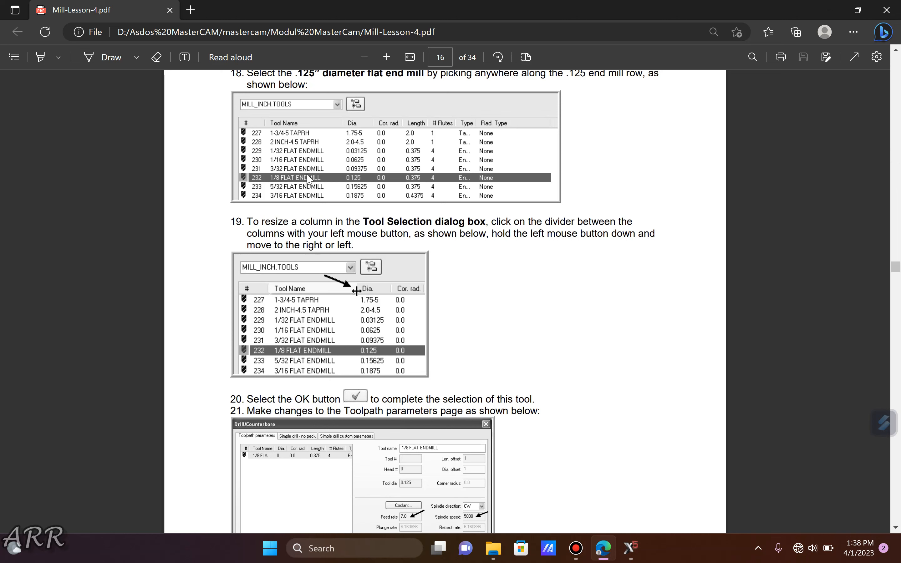
{"action": "left_click", "coordinate": [631, 547]}
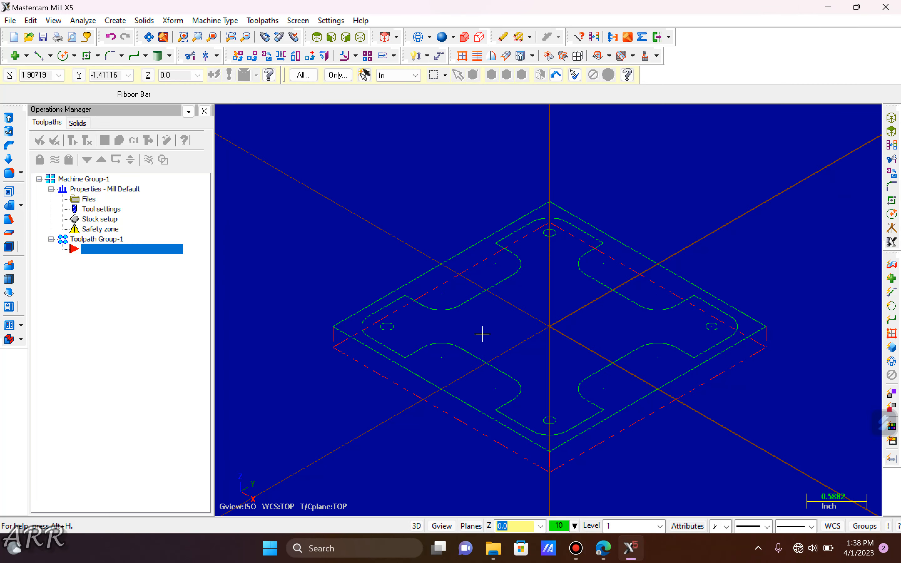
{"action": "left_click", "coordinate": [268, 22]}
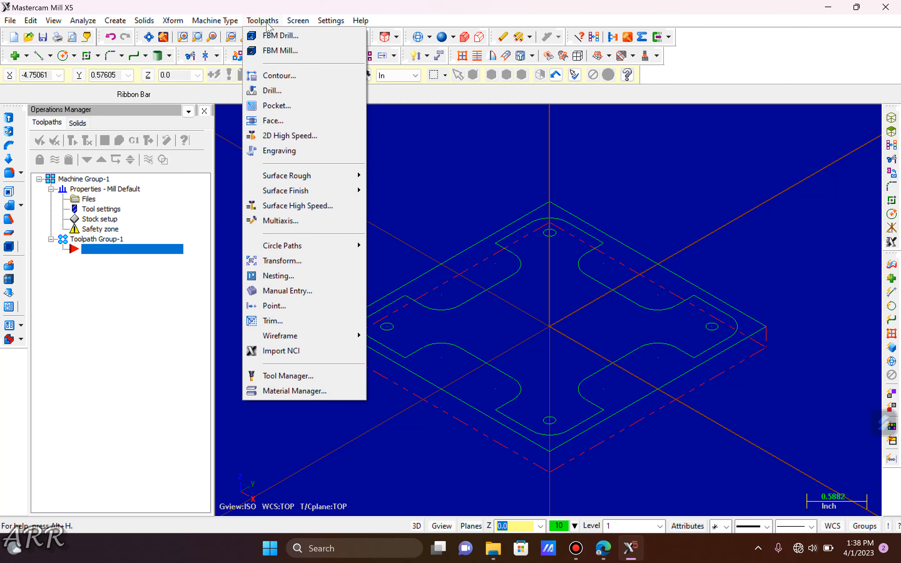
{"action": "left_click", "coordinate": [295, 90]}
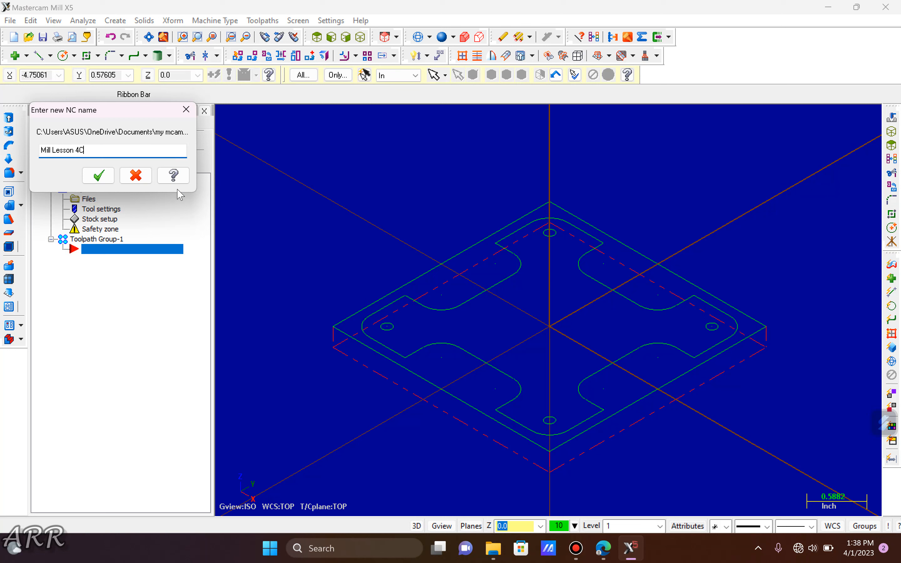
{"action": "left_click", "coordinate": [99, 176]}
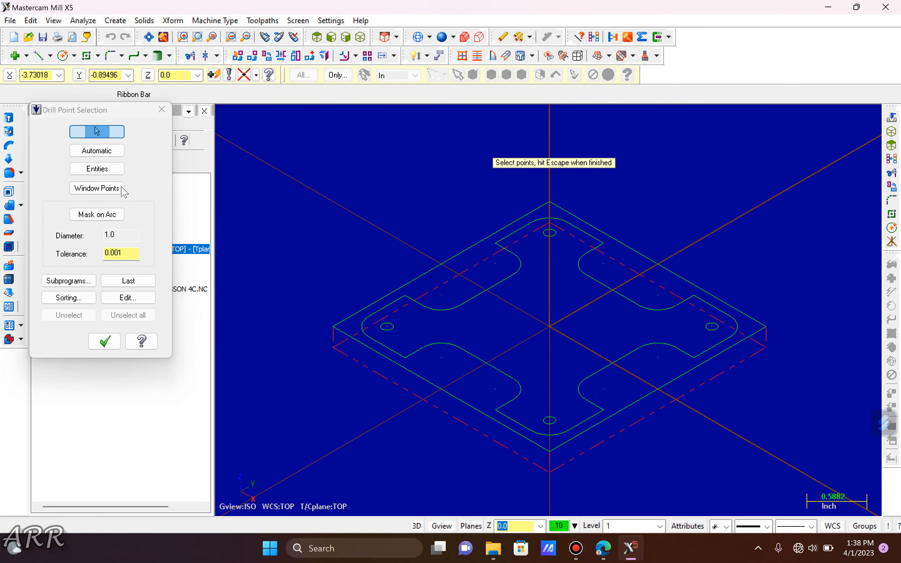
- Pick the four small corner circles as entities for the drill points and accept the point selection
{"action": "left_click", "coordinate": [97, 168]}
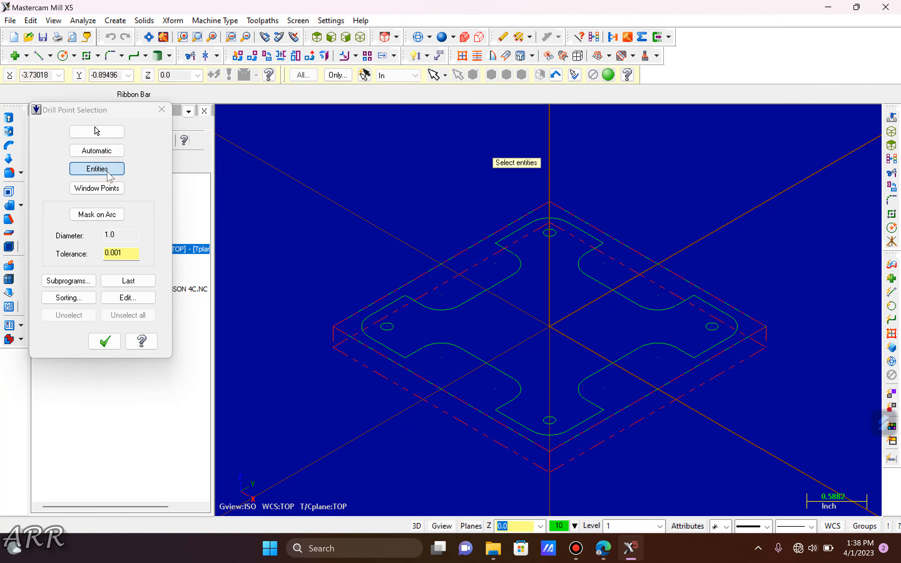
{"action": "left_click", "coordinate": [550, 235]}
{"action": "left_click", "coordinate": [387, 326]}
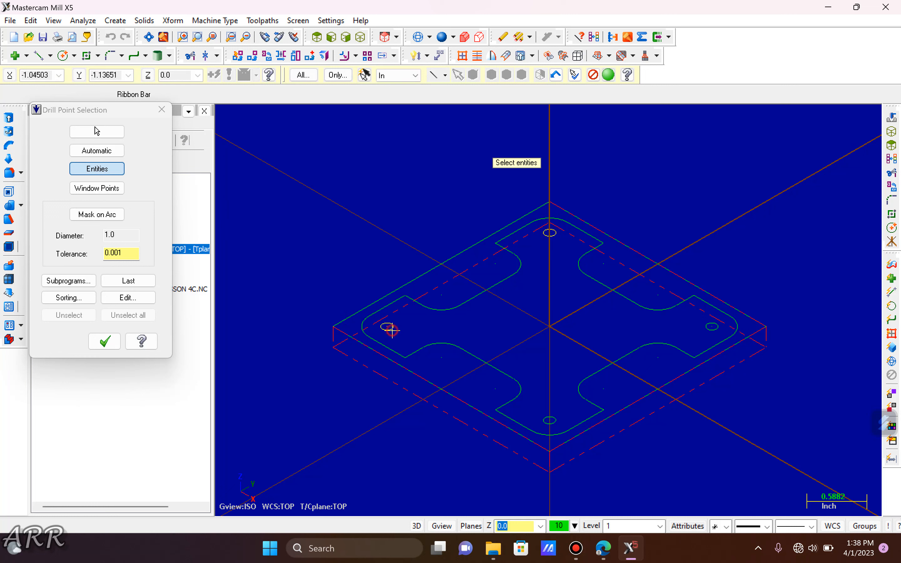
{"action": "left_click", "coordinate": [550, 420]}
{"action": "left_click", "coordinate": [712, 327]}
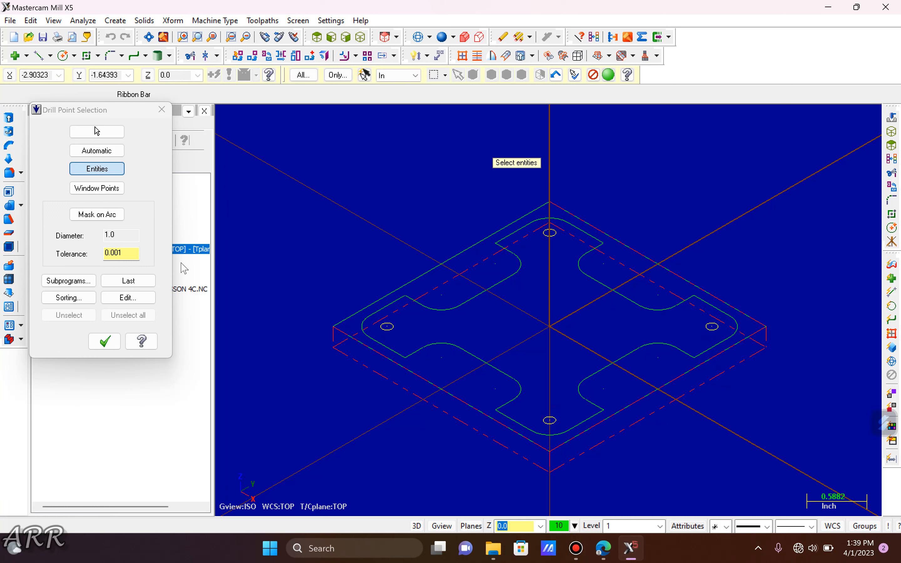
{"action": "key", "text": "Return"}
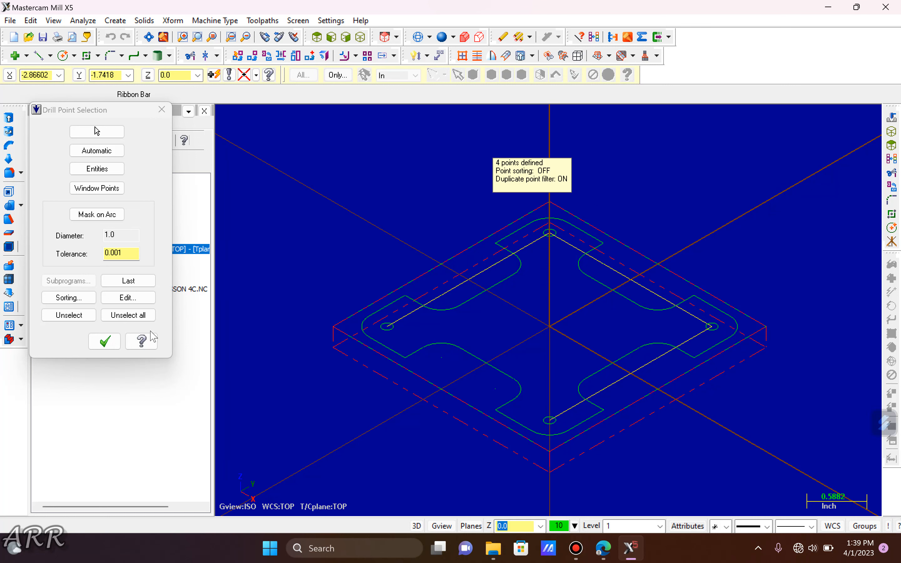
{"action": "left_click", "coordinate": [106, 340]}
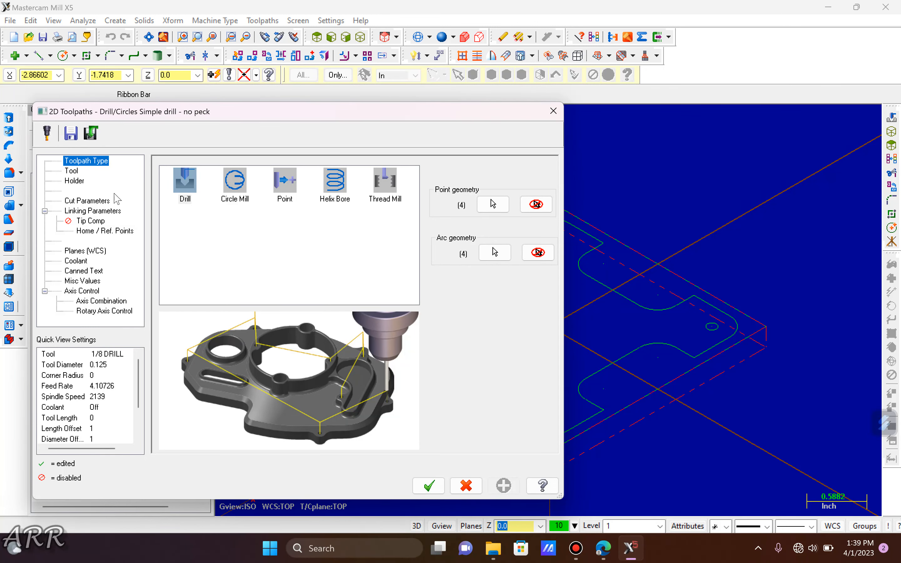
- Open the MILL_INCH tool library from the drill toolpath's tool settings
{"action": "left_click", "coordinate": [72, 172]}
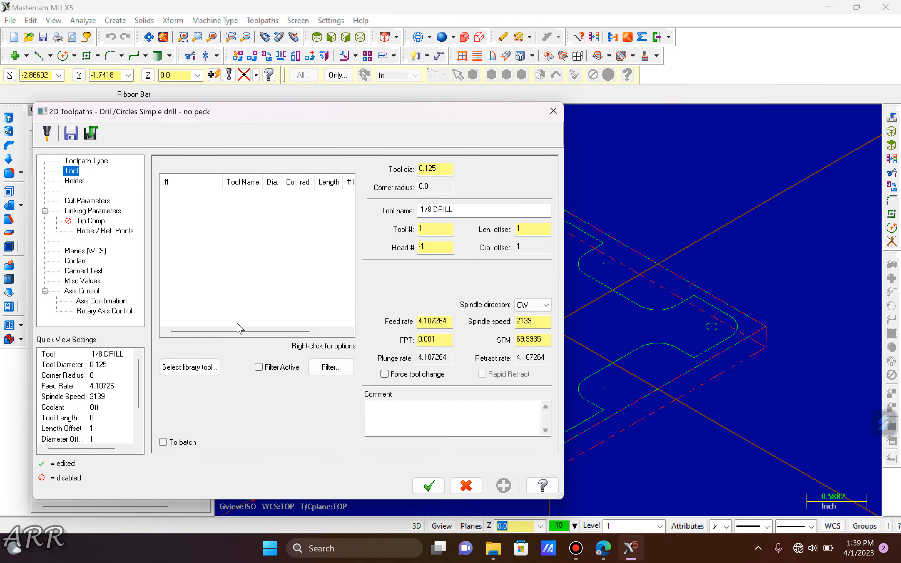
{"action": "left_click", "coordinate": [190, 367]}
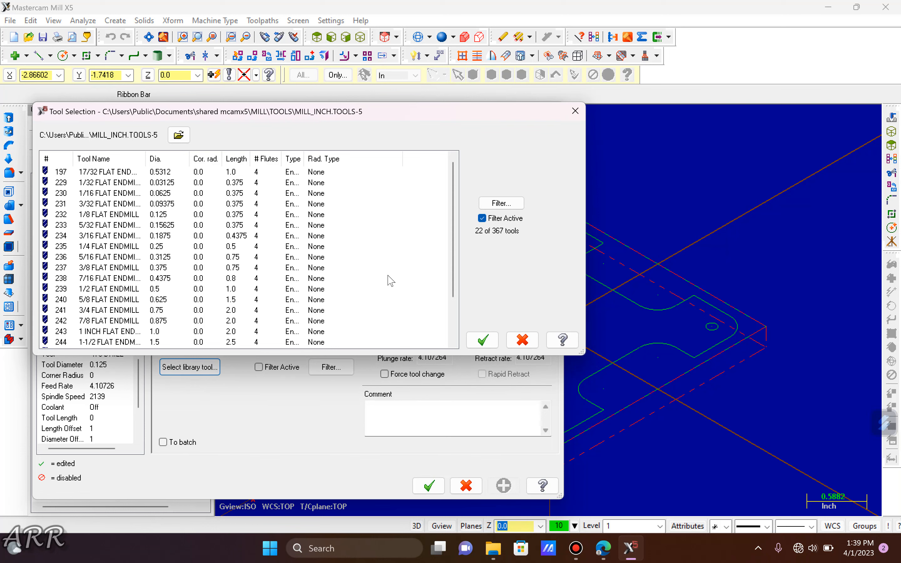
{"action": "left_click", "coordinate": [501, 203]}
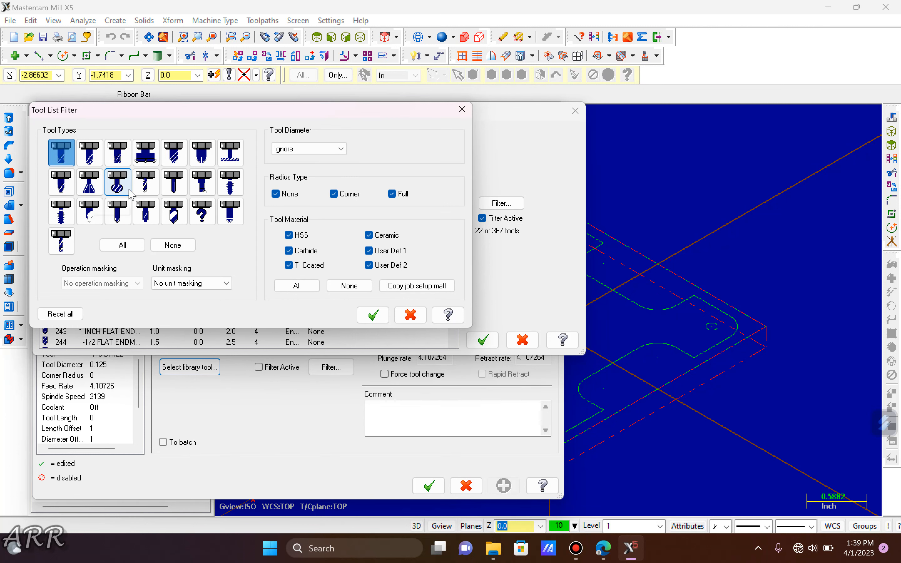
{"action": "left_click", "coordinate": [147, 186]}
{"action": "left_click", "coordinate": [174, 184]}
{"action": "left_click", "coordinate": [202, 184]}
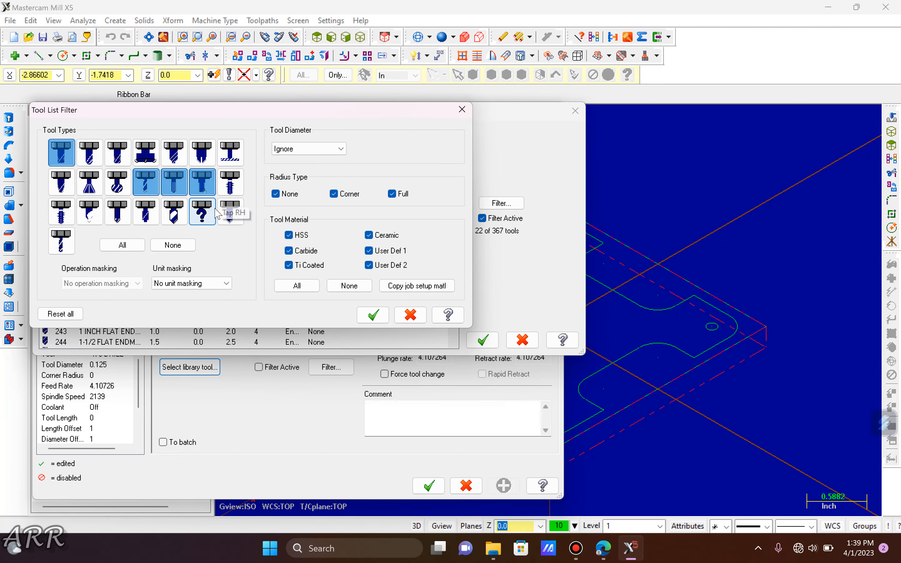
{"action": "left_click", "coordinate": [98, 209]}
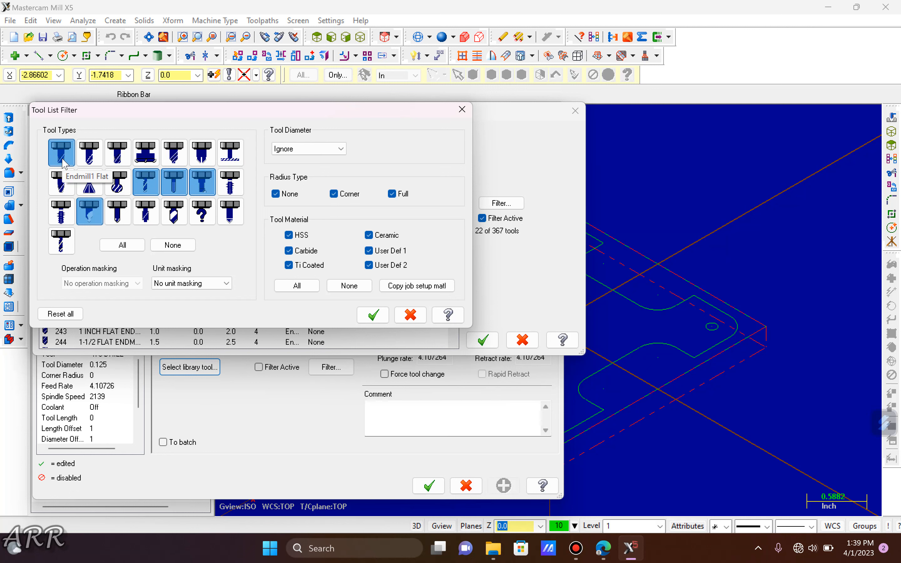
{"action": "left_click", "coordinate": [96, 221]}
{"action": "left_click", "coordinate": [143, 188]}
{"action": "left_click", "coordinate": [174, 183]}
{"action": "left_click", "coordinate": [202, 184]}
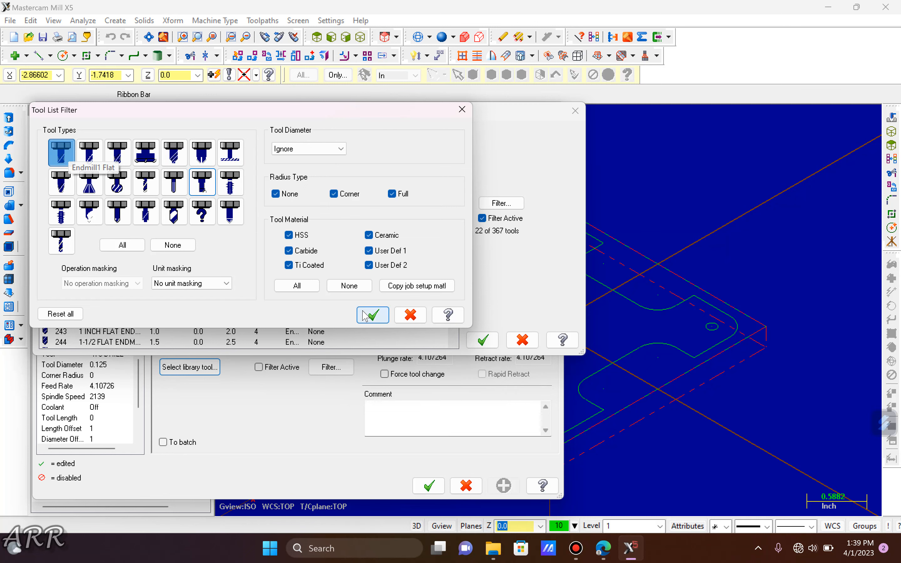
{"action": "left_click", "coordinate": [374, 315]}
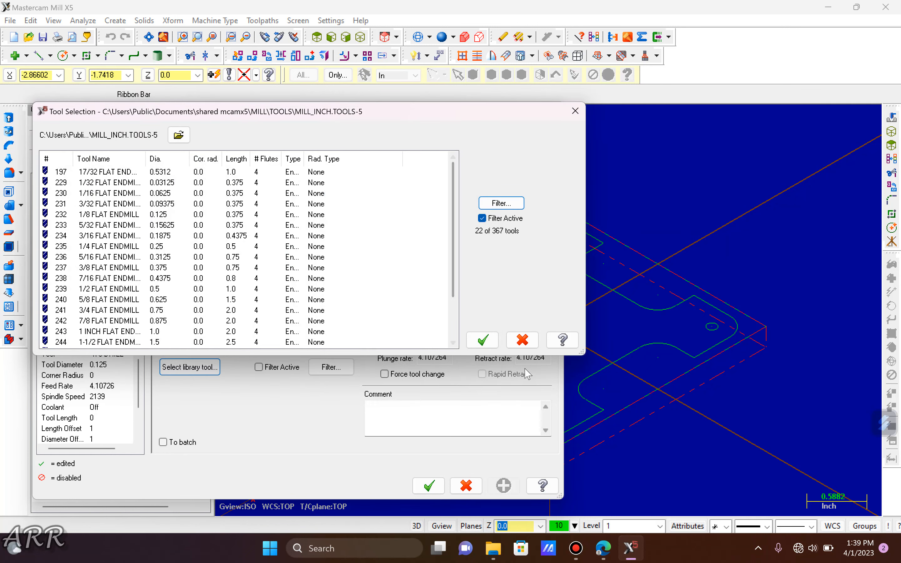
- Check the required tool in the Edge PDF, return to Mastercam, and select the 1/8 FLAT ENDMILL with 0.125 diameter
{"action": "left_click", "coordinate": [604, 548]}
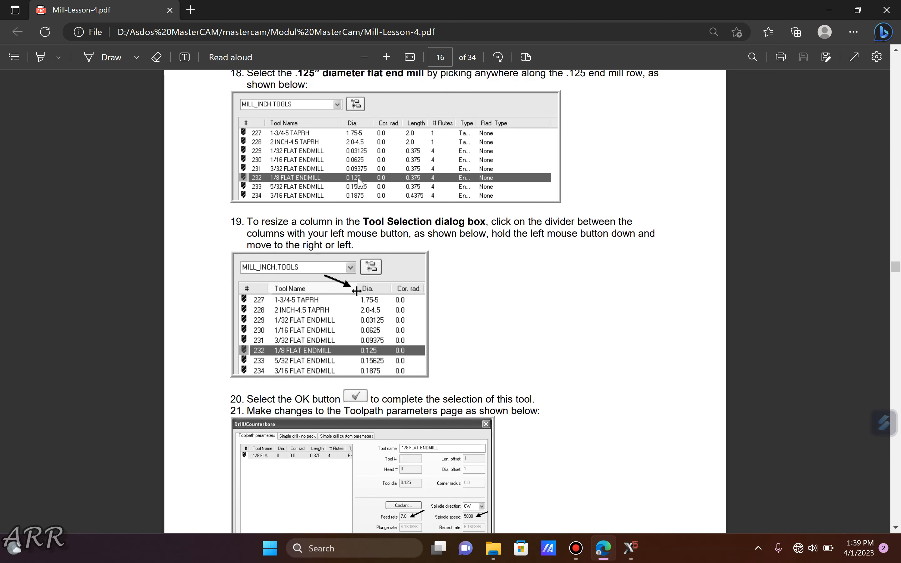
{"action": "left_click", "coordinate": [630, 547]}
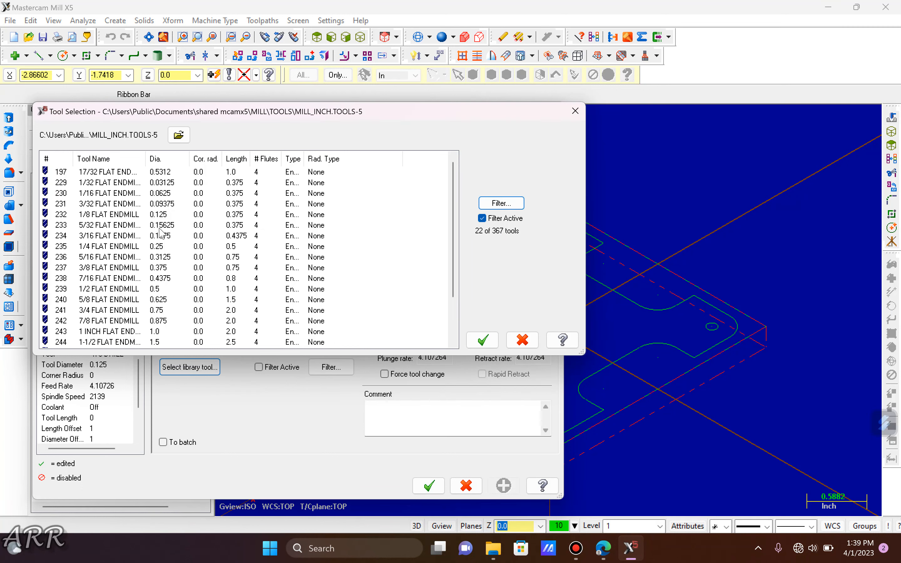
{"action": "left_click", "coordinate": [171, 216]}
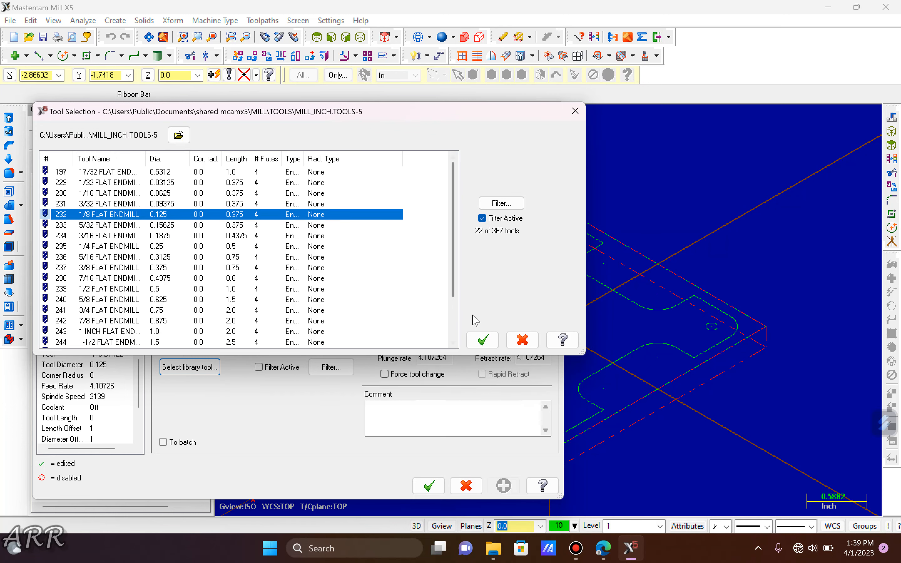
{"action": "left_click", "coordinate": [483, 340]}
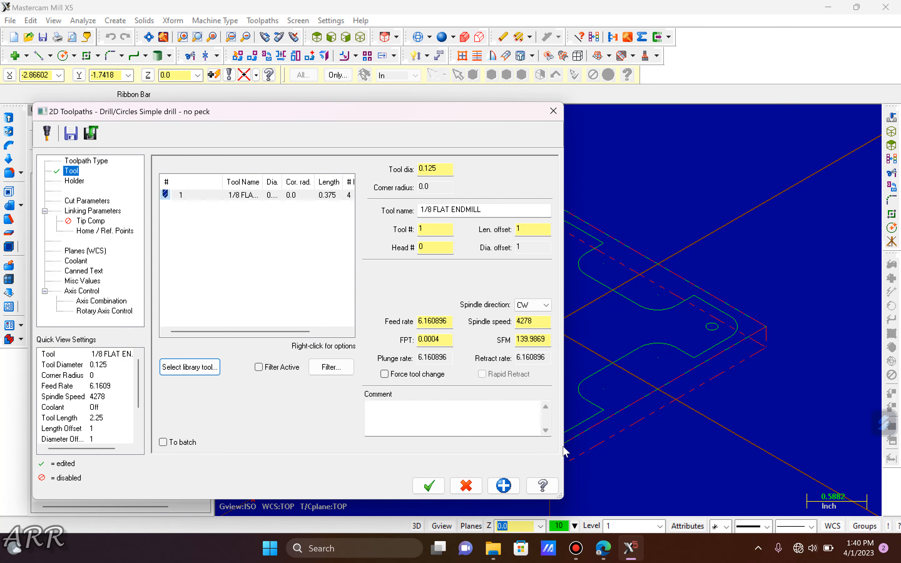
- Consult the toolpath parameters in the Edge PDF, and in Mastercam set the feed rate to 7.0 and spindle speed to 5000
{"action": "left_click", "coordinate": [603, 548]}
{"action": "scroll", "coordinate": [374, 302], "scroll_direction": "down", "scroll_amount": 10}
{"action": "scroll", "coordinate": [417, 282], "scroll_direction": "up", "scroll_amount": 3}
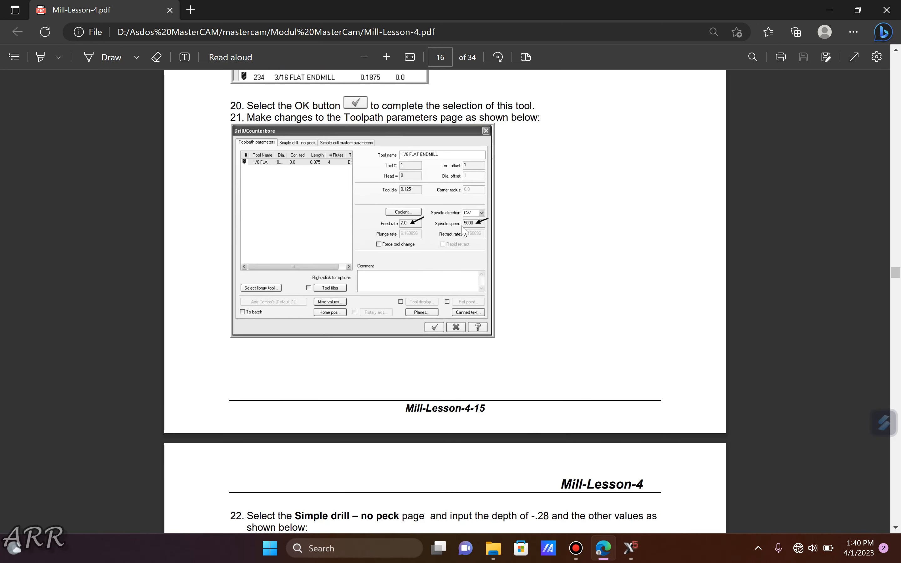
{"action": "left_click", "coordinate": [629, 548]}
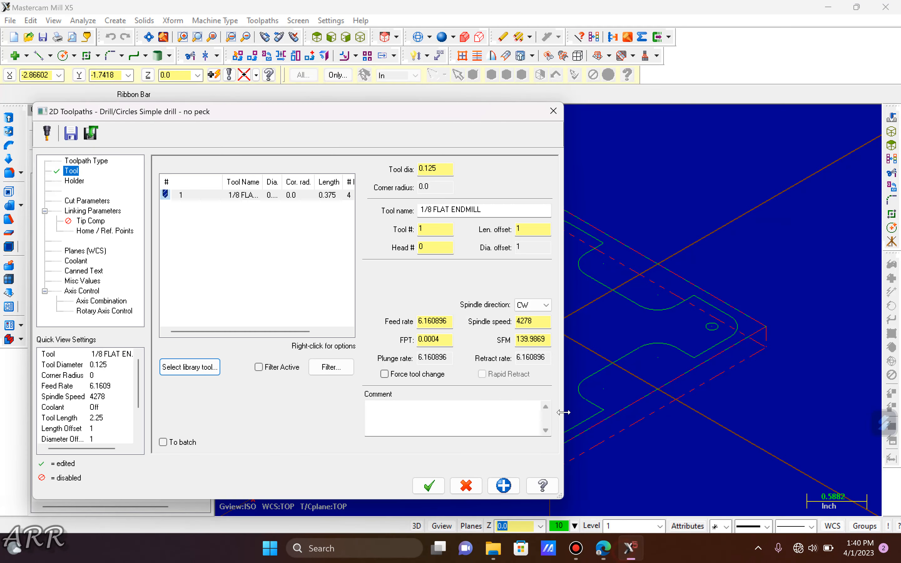
{"action": "double_click", "coordinate": [444, 321]}
{"action": "type", "text": "7.0"}
{"action": "double_click", "coordinate": [532, 320]}
{"action": "type", "text": "5000"}
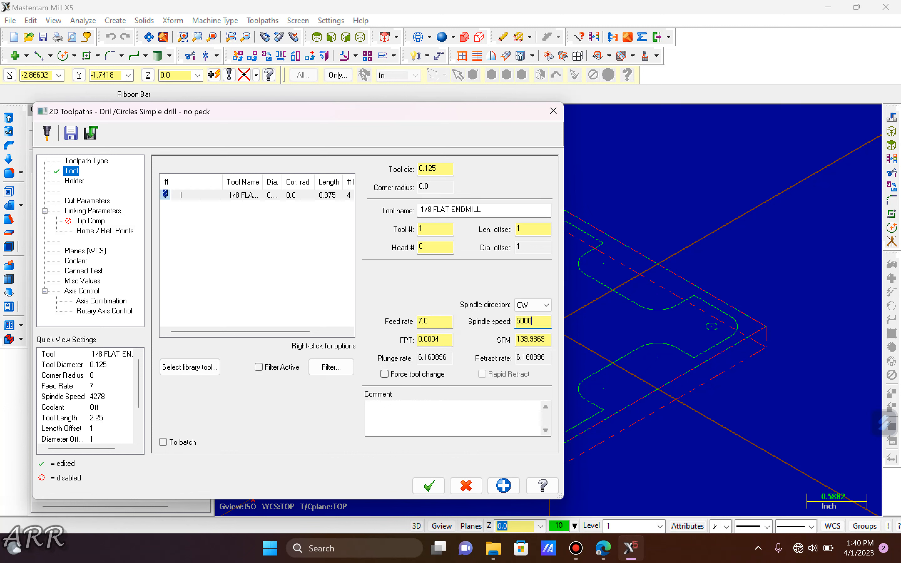
{"action": "key", "text": "Return"}
- Following the PDF, enable 2.0 clearance only at operation start and end, make retract absolute, and set absolute depth to -0.28 in Mastercam
{"action": "left_click", "coordinate": [611, 549]}
{"action": "scroll", "coordinate": [372, 298], "scroll_direction": "down", "scroll_amount": 10}
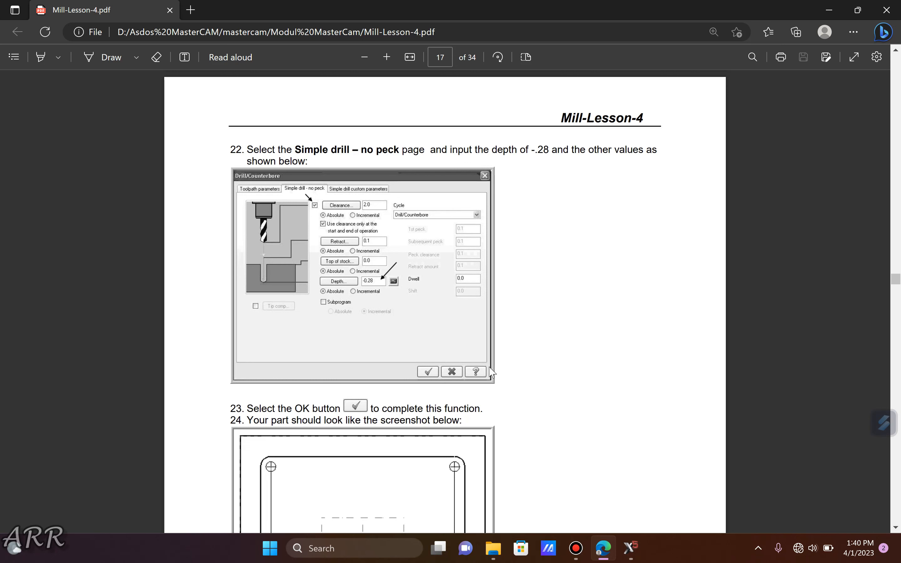
{"action": "left_click", "coordinate": [630, 548]}
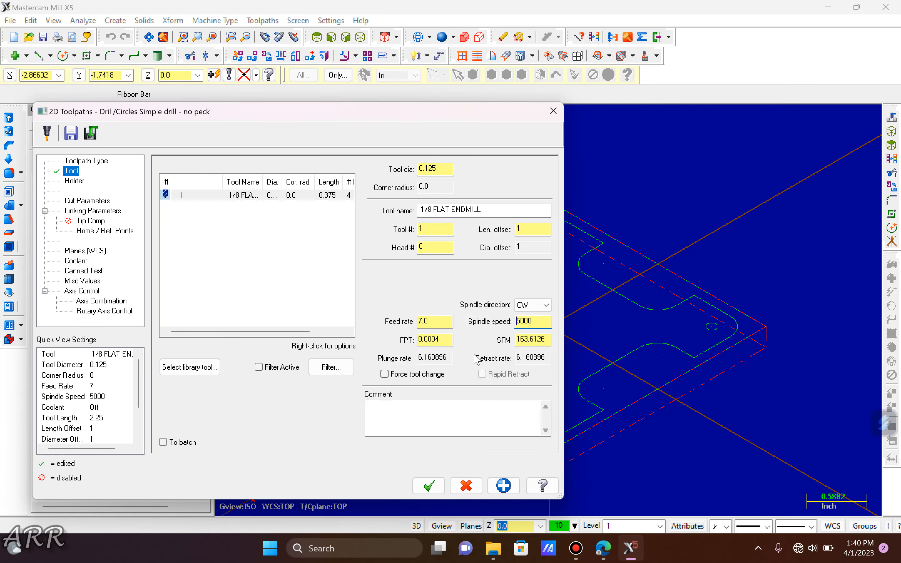
{"action": "left_click", "coordinate": [108, 211]}
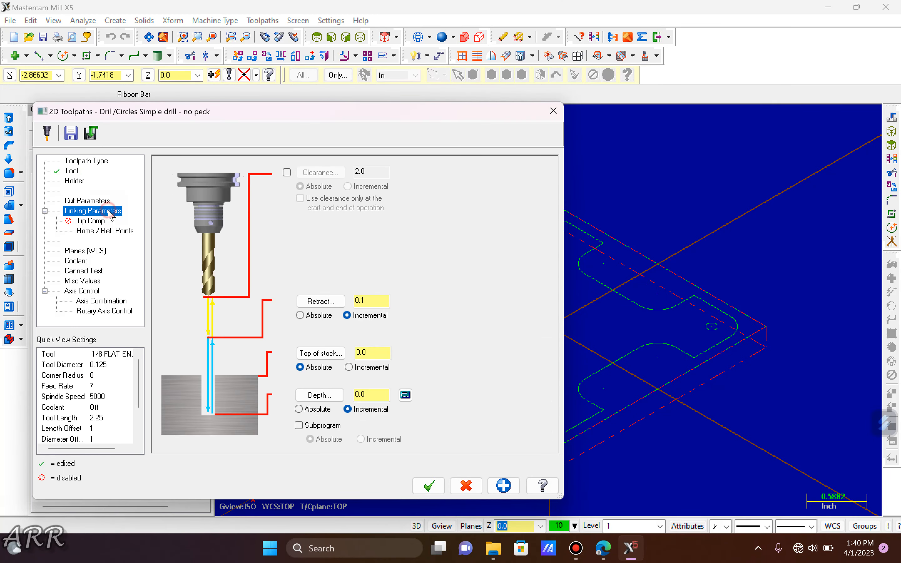
{"action": "left_click", "coordinate": [287, 172]}
{"action": "left_click", "coordinate": [300, 198]}
{"action": "left_click", "coordinate": [300, 315]}
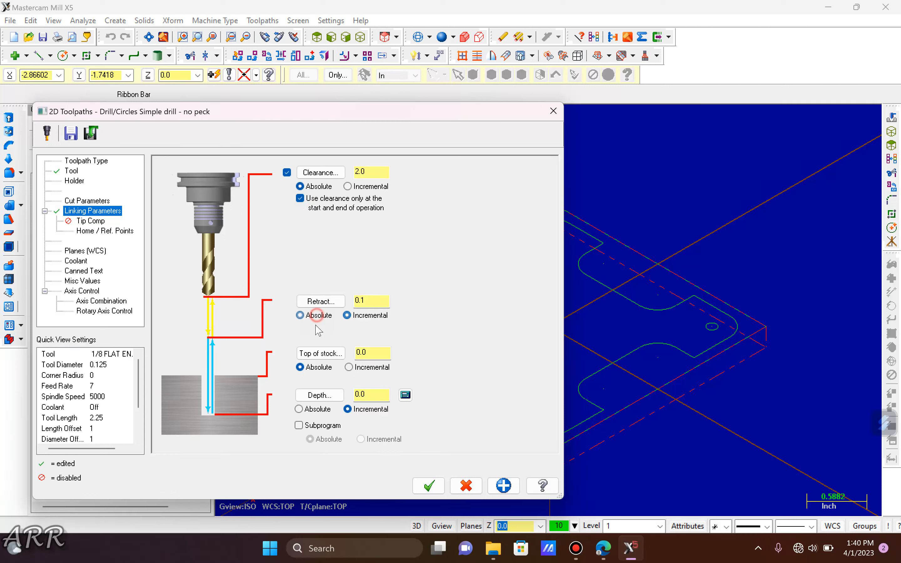
{"action": "left_click", "coordinate": [299, 409]}
{"action": "left_click", "coordinate": [377, 396]}
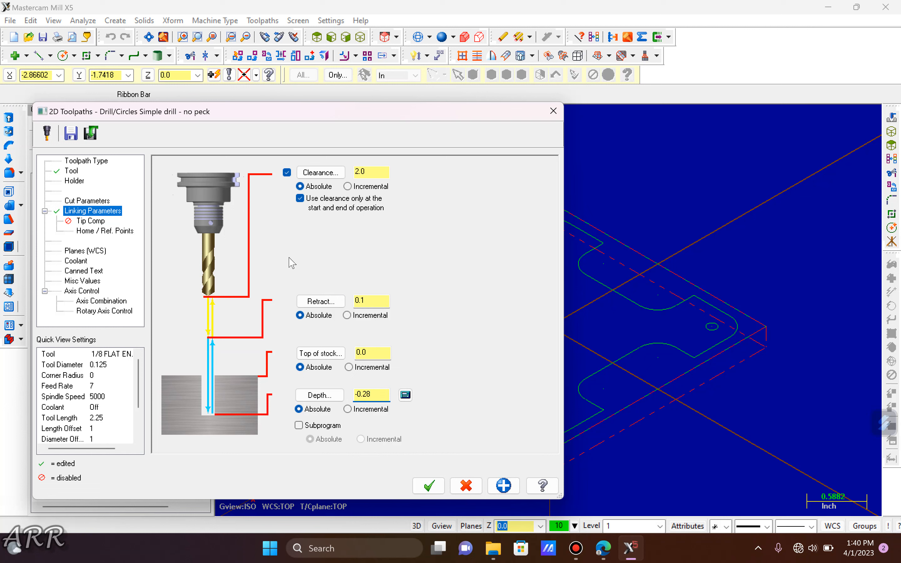
- Turn flood coolant on and accept the drill toolpath parameters to generate the toolpath
{"action": "left_click", "coordinate": [76, 262]}
{"action": "left_click", "coordinate": [366, 232]}
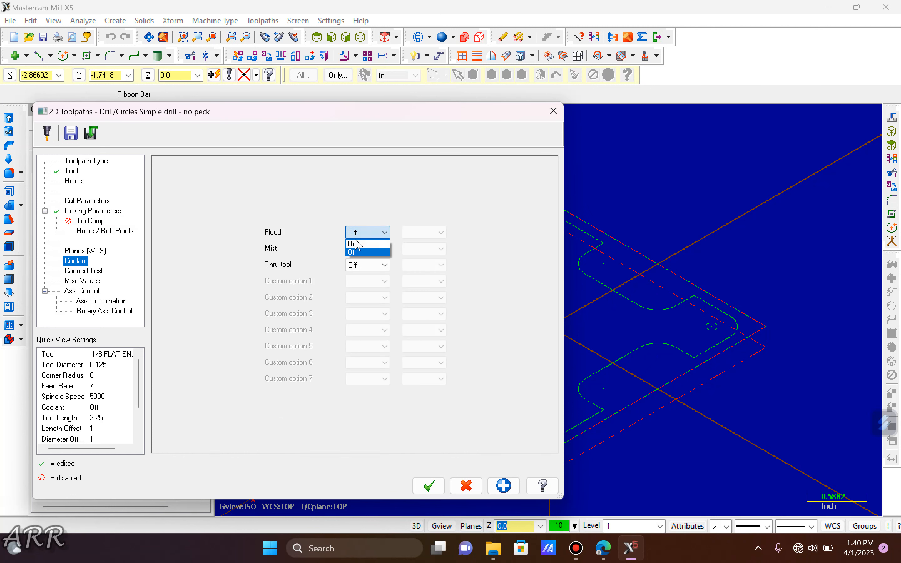
{"action": "left_click", "coordinate": [359, 244]}
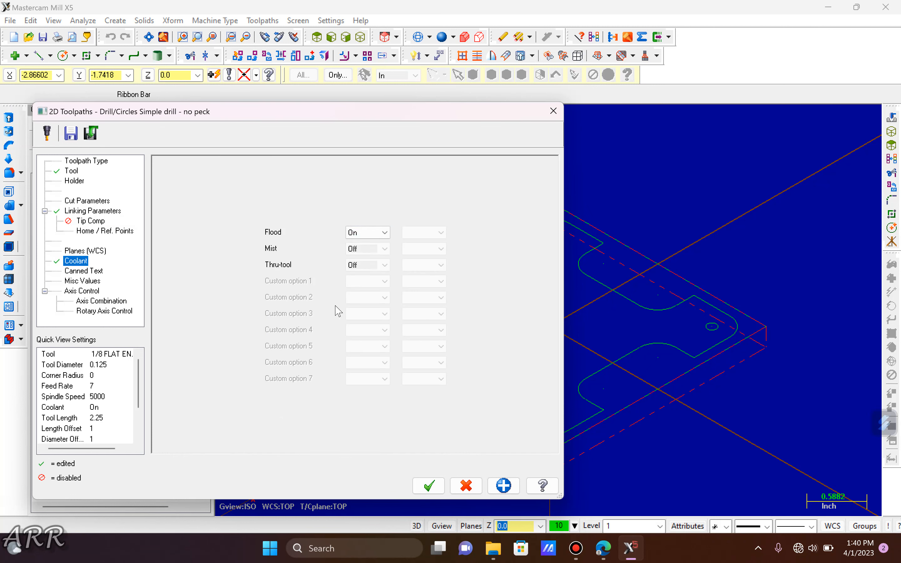
{"action": "left_click", "coordinate": [429, 485]}
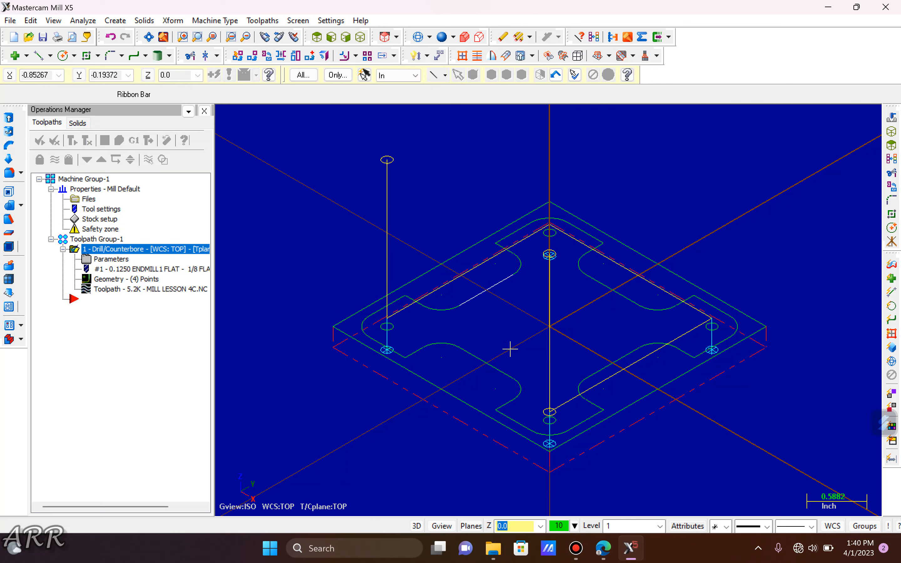
- Switch to the Mill-Lesson-4 PDF in Edge and examine the contour toolpath and chain selection instructions
{"action": "left_click", "coordinate": [603, 549]}
{"action": "scroll", "coordinate": [501, 394], "scroll_direction": "down", "scroll_amount": 10}
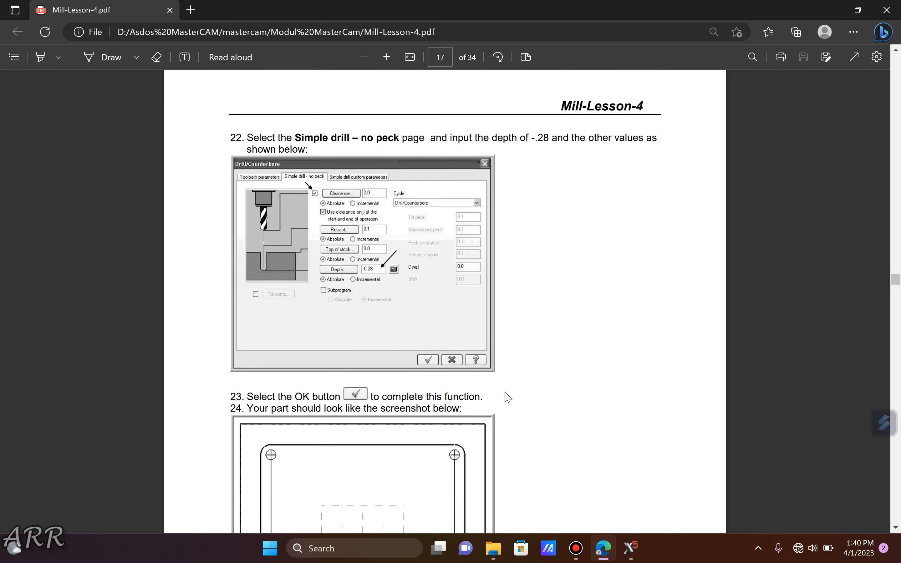
{"action": "scroll", "coordinate": [496, 391], "scroll_direction": "down", "scroll_amount": 10}
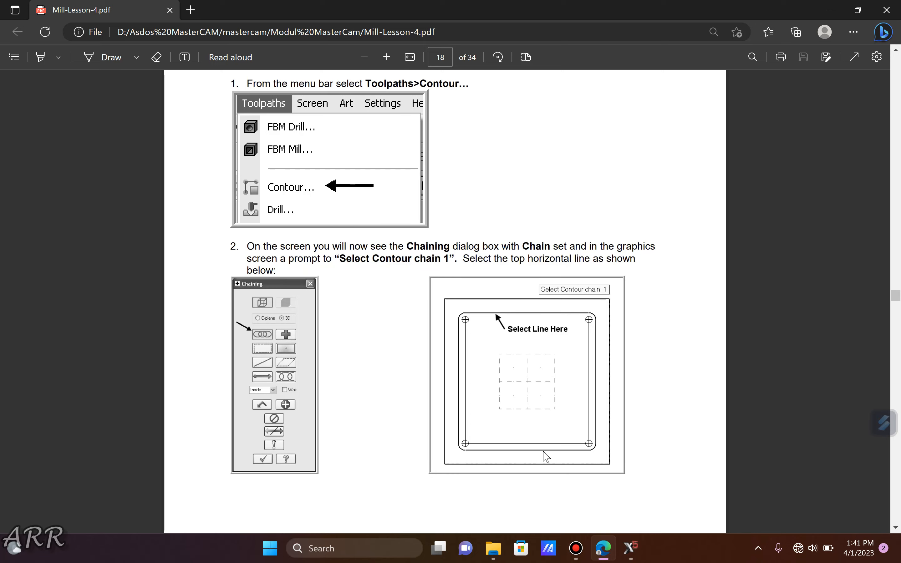
- Switch to Mastercam, start a Contour toolpath, and chain the closed inner profile with the rounded notches as the contour geometry
{"action": "left_click", "coordinate": [630, 549]}
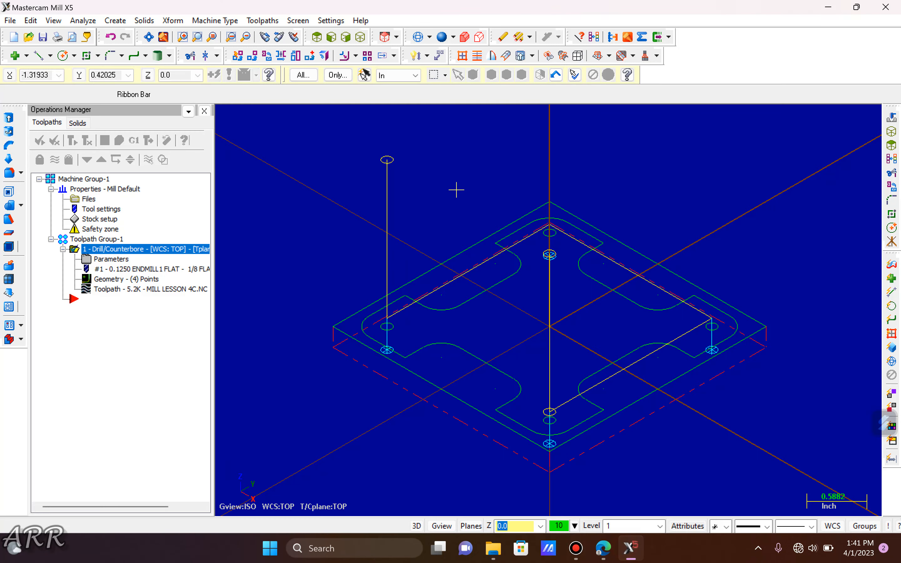
{"action": "left_click", "coordinate": [262, 21]}
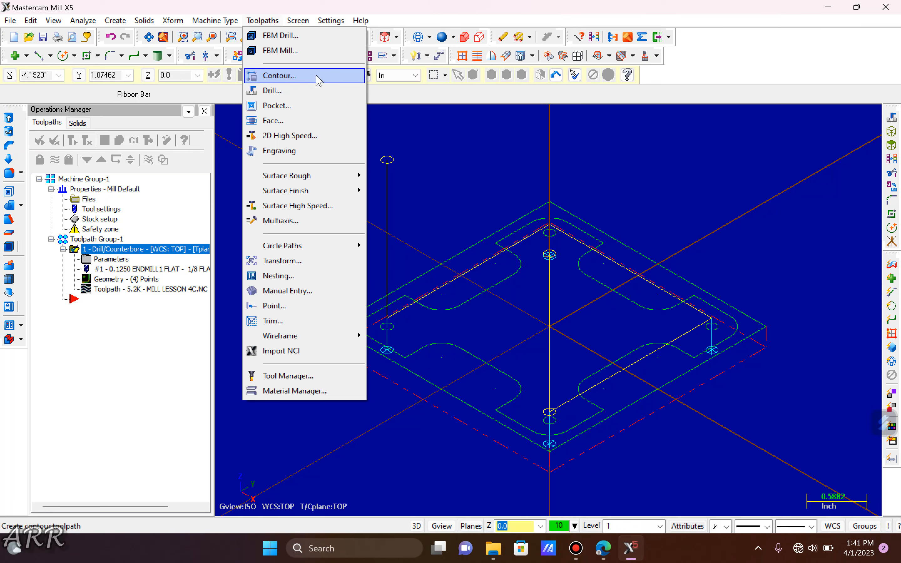
{"action": "left_click", "coordinate": [318, 77]}
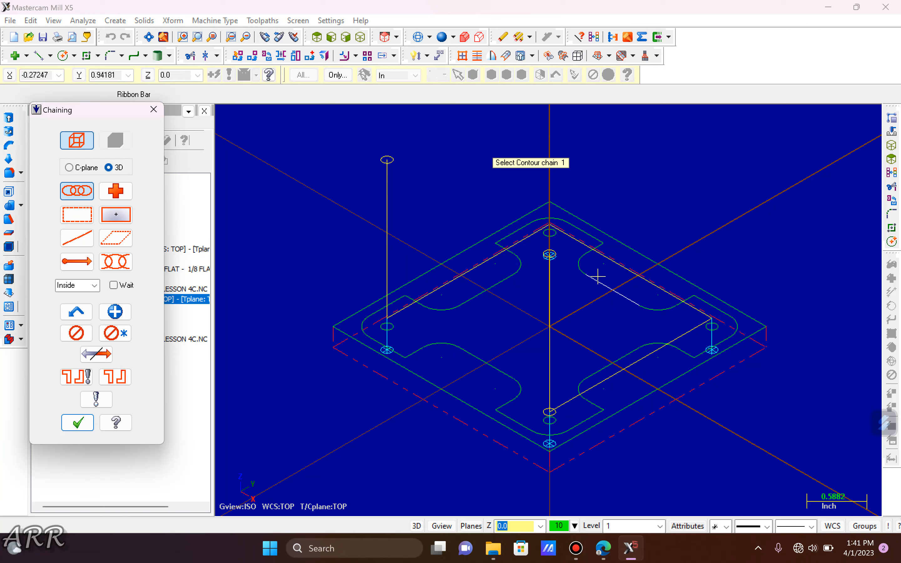
{"action": "left_click", "coordinate": [599, 280]}
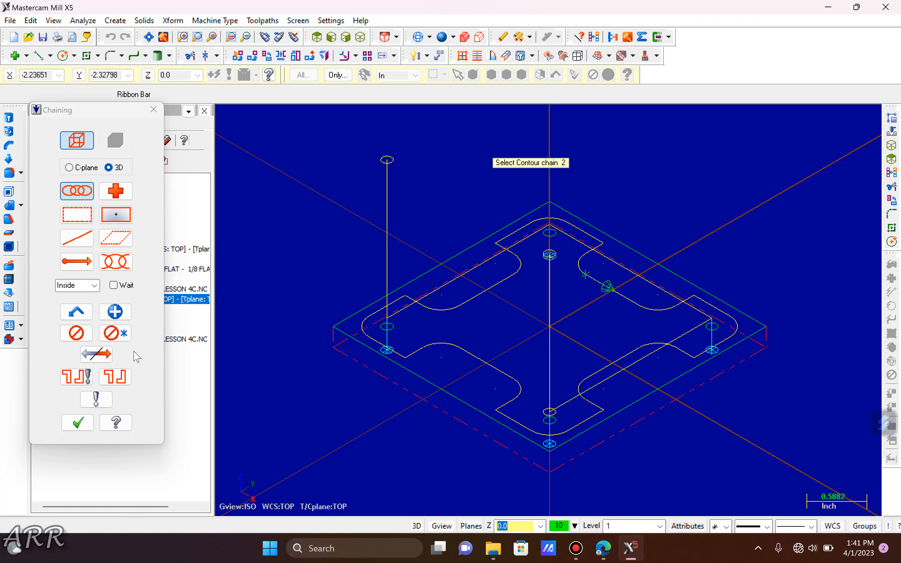
{"action": "left_click", "coordinate": [102, 354]}
{"action": "left_click", "coordinate": [102, 354]}
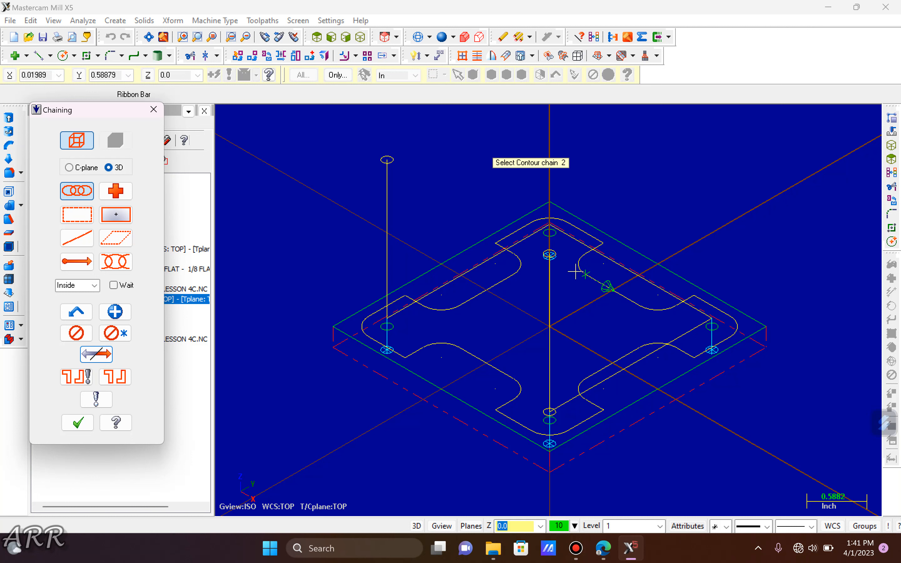
{"action": "left_click", "coordinate": [77, 422]}
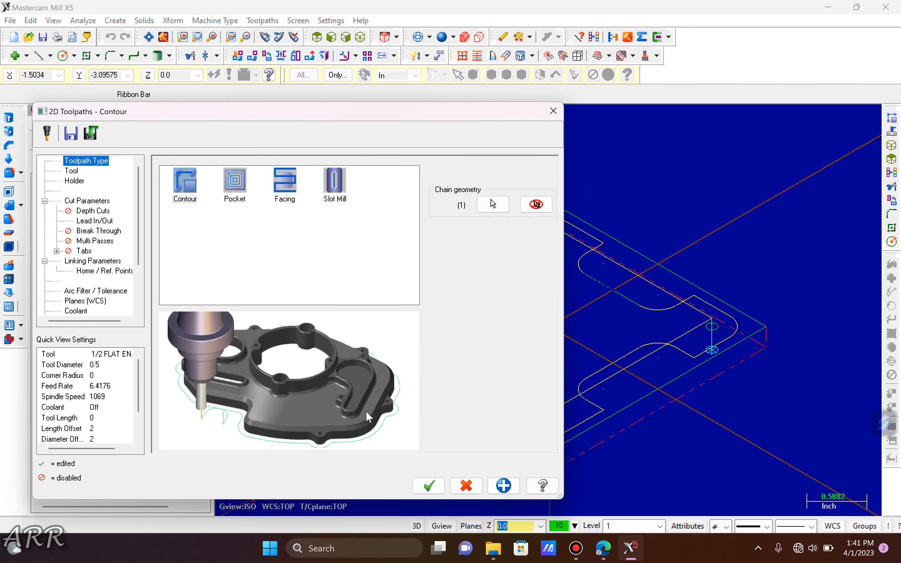
- Consult the tool selection instructions in the Edge PDF, and in Mastercam choose the 1/2 FLAT ENDMILL from the tool library
{"action": "left_click", "coordinate": [603, 548]}
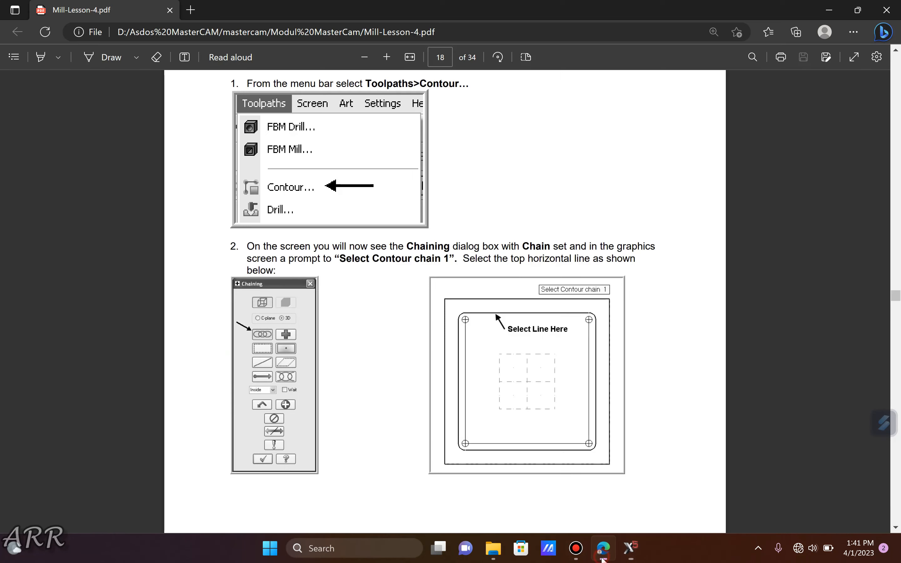
{"action": "scroll", "coordinate": [481, 360], "scroll_direction": "down", "scroll_amount": 10}
{"action": "scroll", "coordinate": [481, 360], "scroll_direction": "down", "scroll_amount": 20}
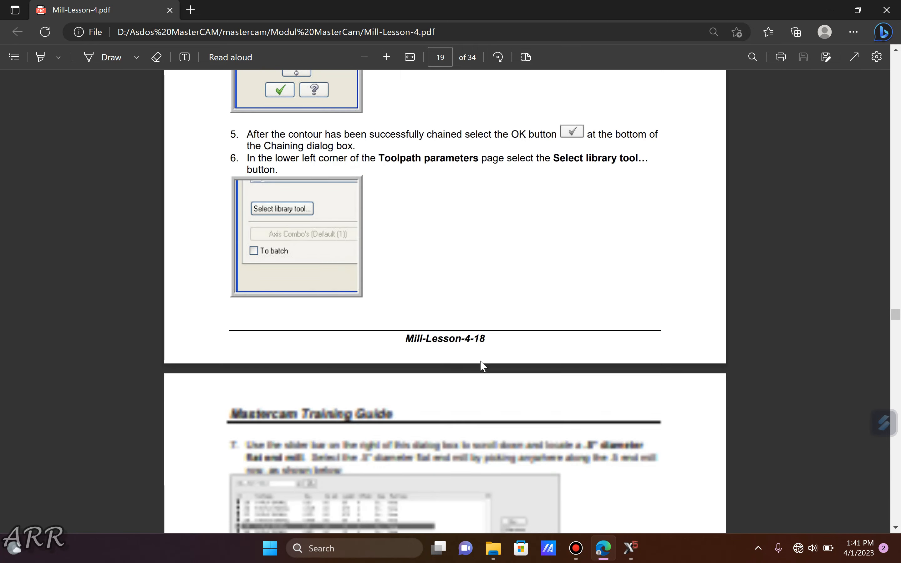
{"action": "scroll", "coordinate": [481, 363], "scroll_direction": "up", "scroll_amount": 4}
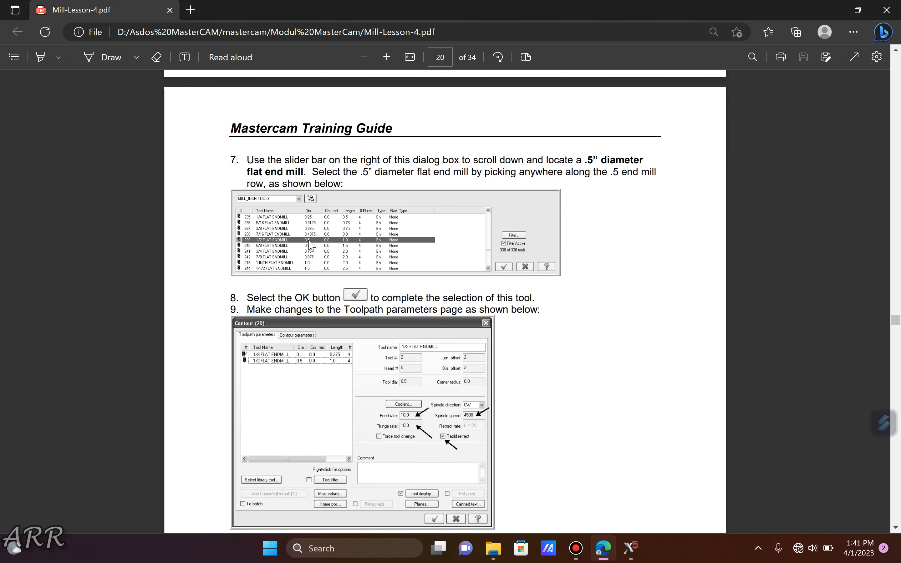
{"action": "left_click", "coordinate": [631, 548]}
{"action": "left_click", "coordinate": [76, 172]}
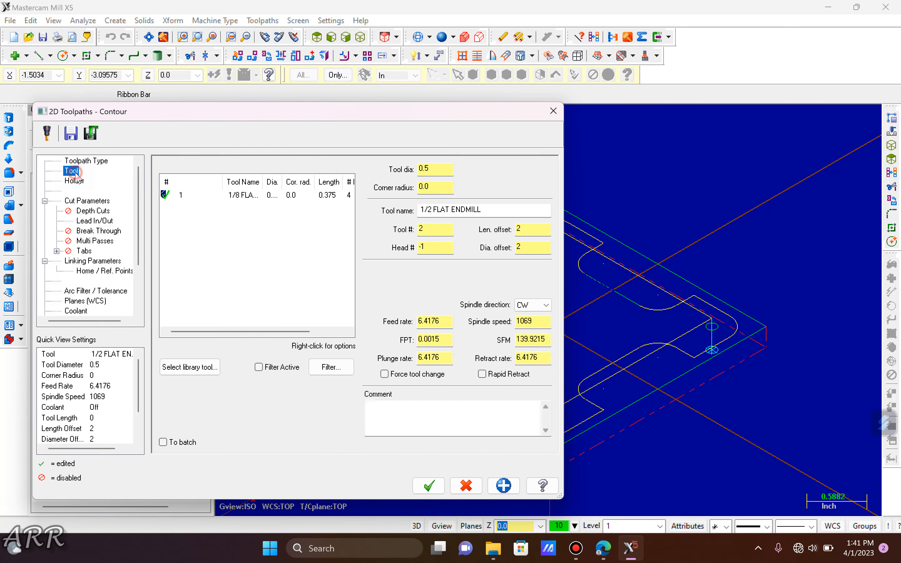
{"action": "left_click", "coordinate": [213, 369]}
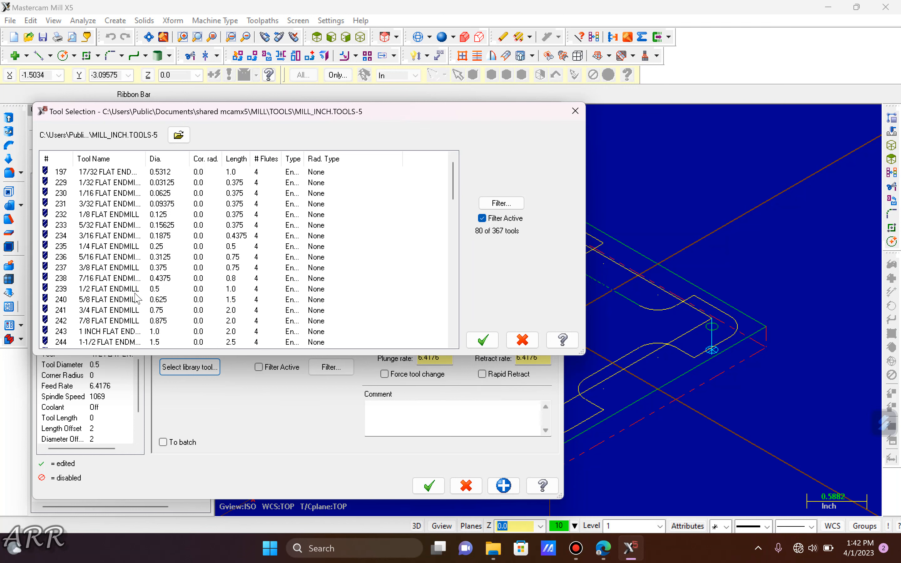
{"action": "left_click", "coordinate": [147, 291]}
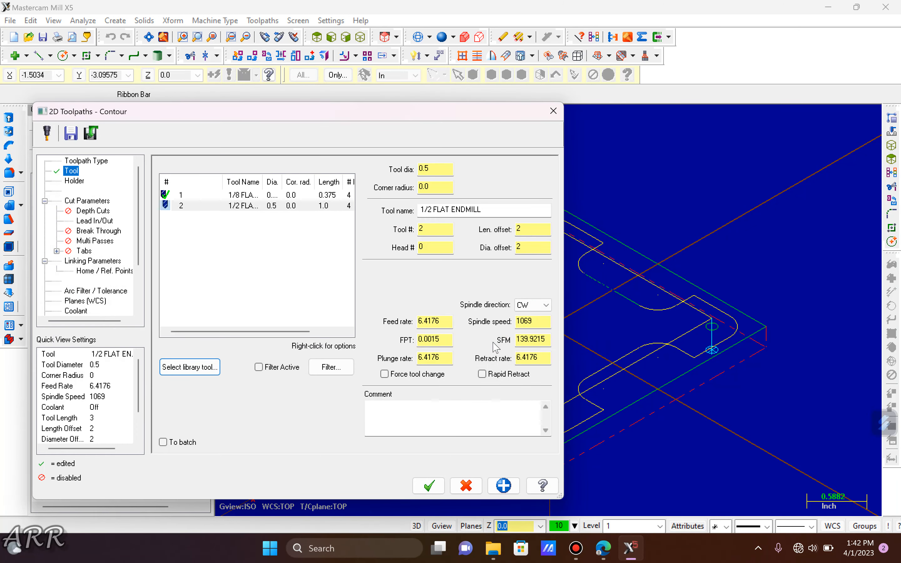
- Following the Edge PDF, set feed and plunge rates to 10.0 and spindle speed to 4500, and enable Rapid Retract in Mastercam
{"action": "left_click", "coordinate": [603, 548]}
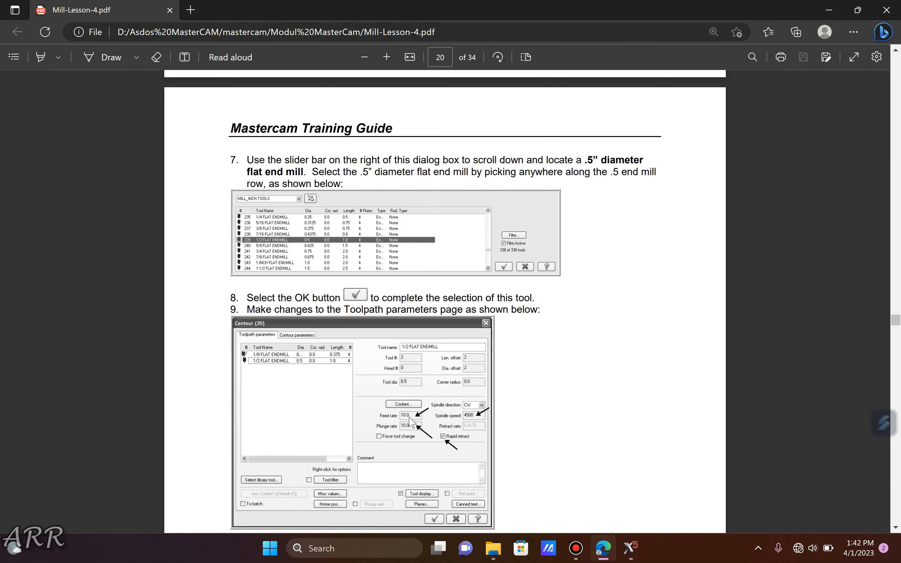
{"action": "scroll", "coordinate": [409, 417], "scroll_direction": "down", "scroll_amount": 1}
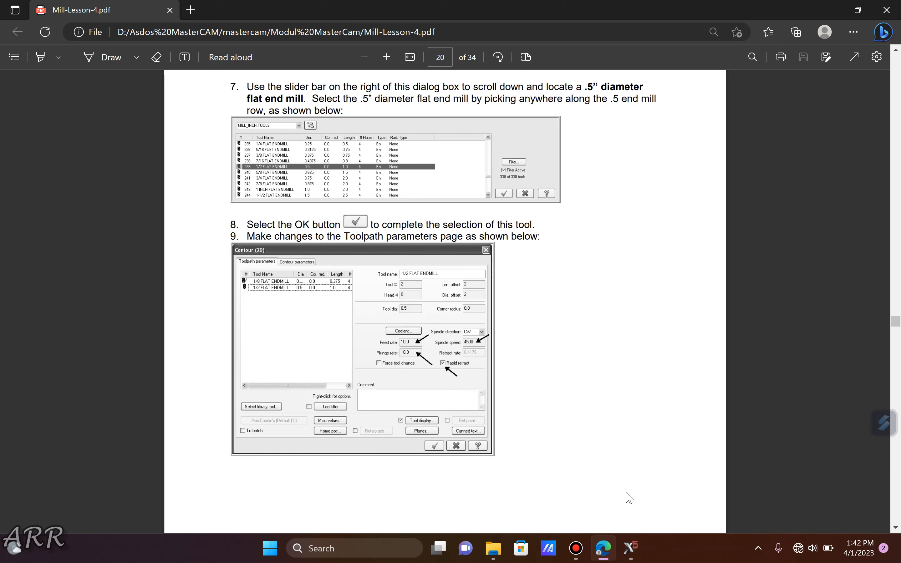
{"action": "left_click", "coordinate": [630, 547]}
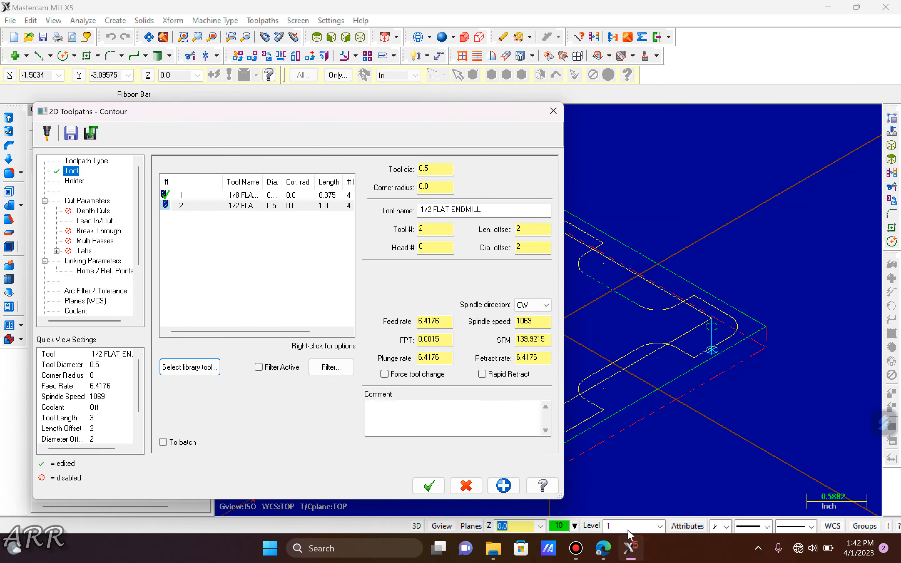
{"action": "double_click", "coordinate": [447, 322]}
{"action": "type", "text": "10"}
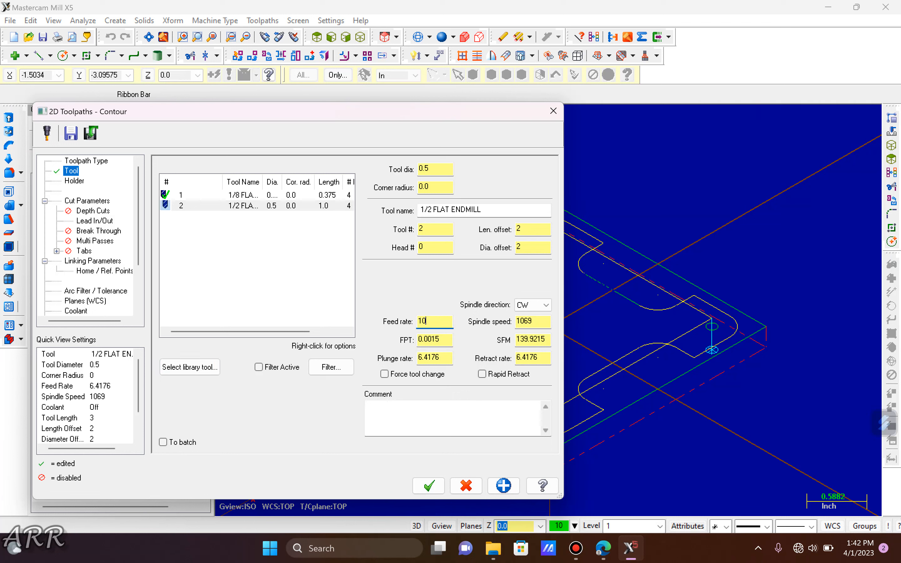
{"action": "key", "text": "Tab"}
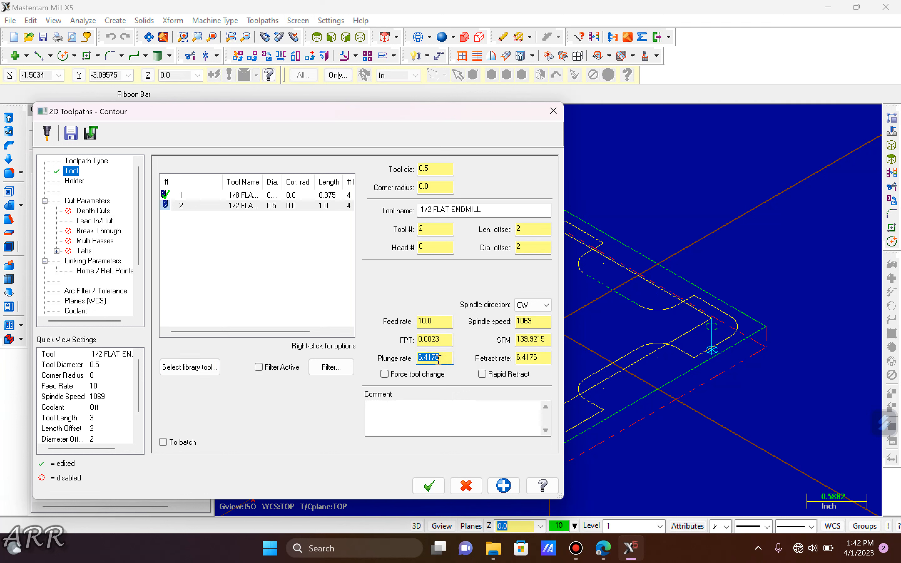
{"action": "double_click", "coordinate": [532, 321]}
{"action": "type", "text": "4500"}
{"action": "left_click", "coordinate": [482, 374]}
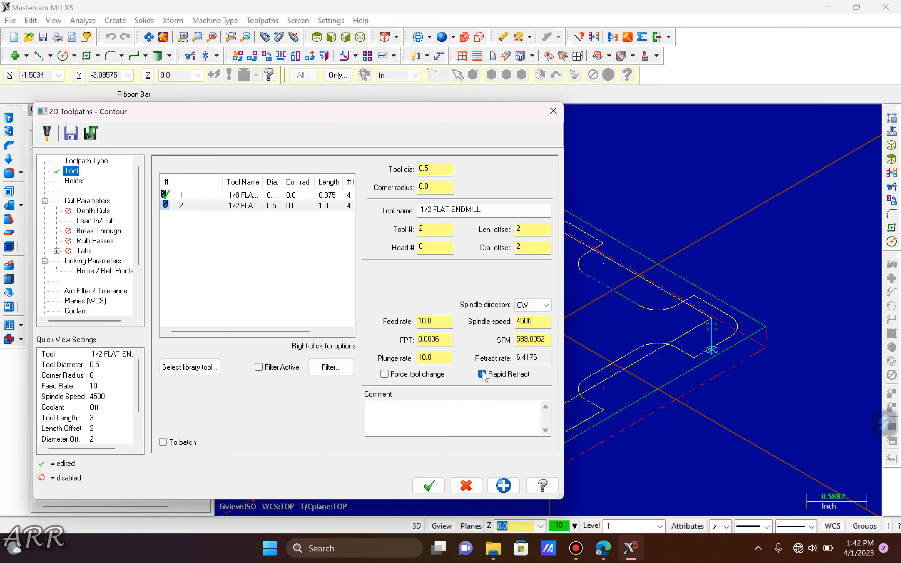
- Following the Edge PDF, enable 2.0 clearance only at operation start and end in Mastercam, and make retract and feed plane absolute
{"action": "left_click", "coordinate": [613, 552]}
{"action": "scroll", "coordinate": [484, 409], "scroll_direction": "down", "scroll_amount": 15}
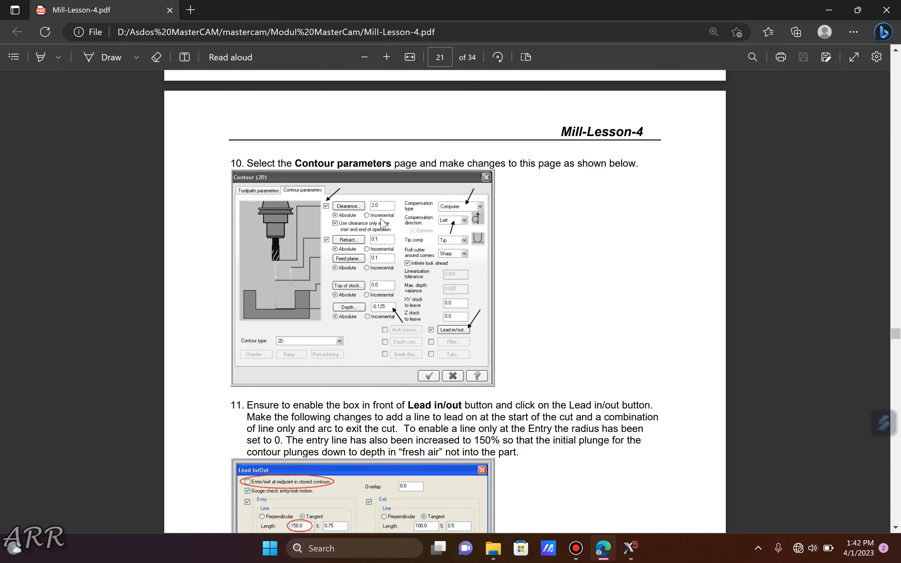
{"action": "scroll", "coordinate": [382, 222], "scroll_direction": "up", "scroll_amount": 2}
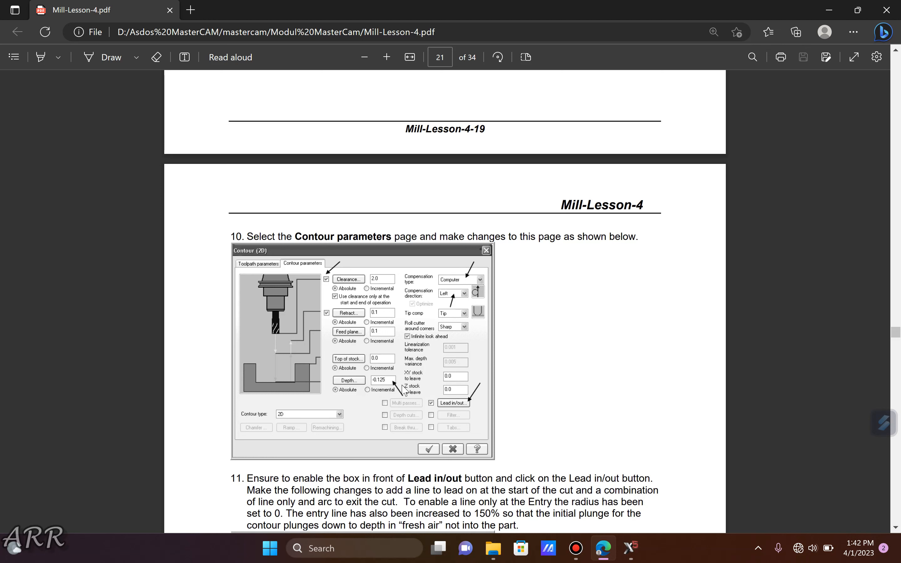
{"action": "left_click", "coordinate": [630, 547]}
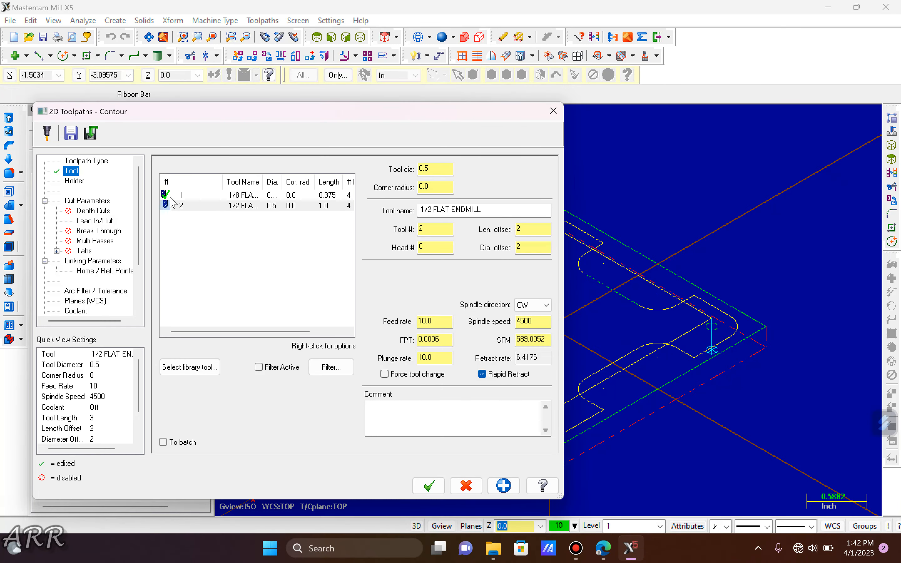
{"action": "left_click", "coordinate": [94, 261]}
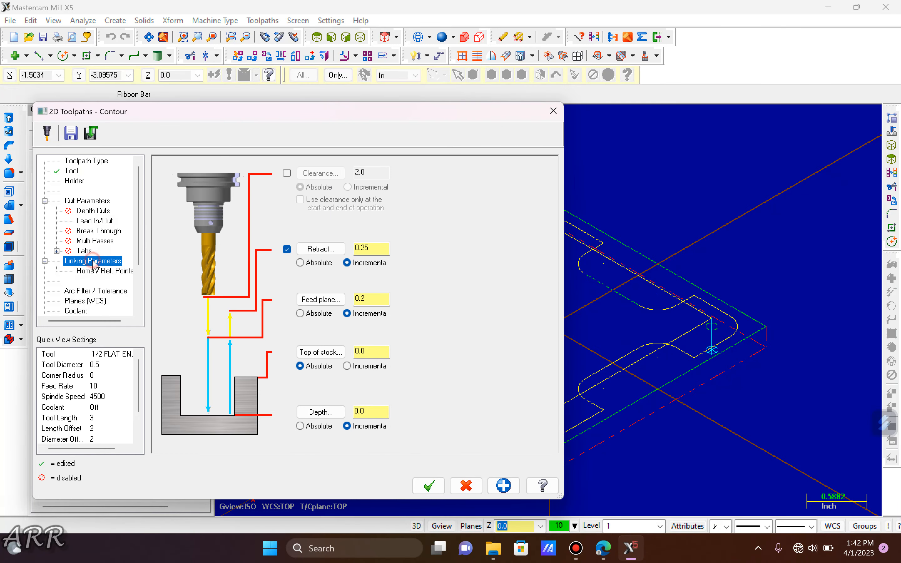
{"action": "left_click", "coordinate": [287, 173]}
{"action": "left_click", "coordinate": [299, 200]}
{"action": "left_click", "coordinate": [316, 263]}
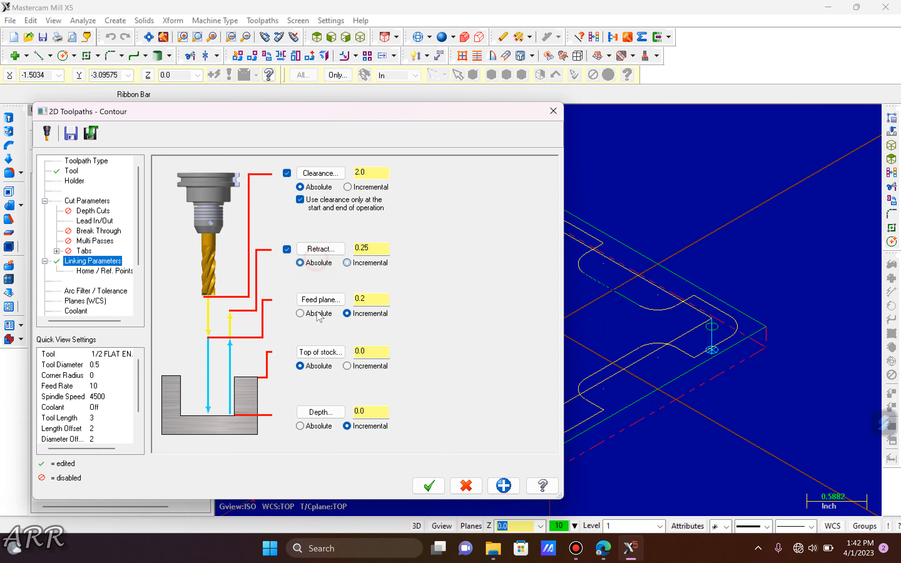
{"action": "left_click", "coordinate": [317, 314]}
- Make the contour toolpath's depth absolute and set it to -0.125
{"action": "left_click", "coordinate": [313, 426]}
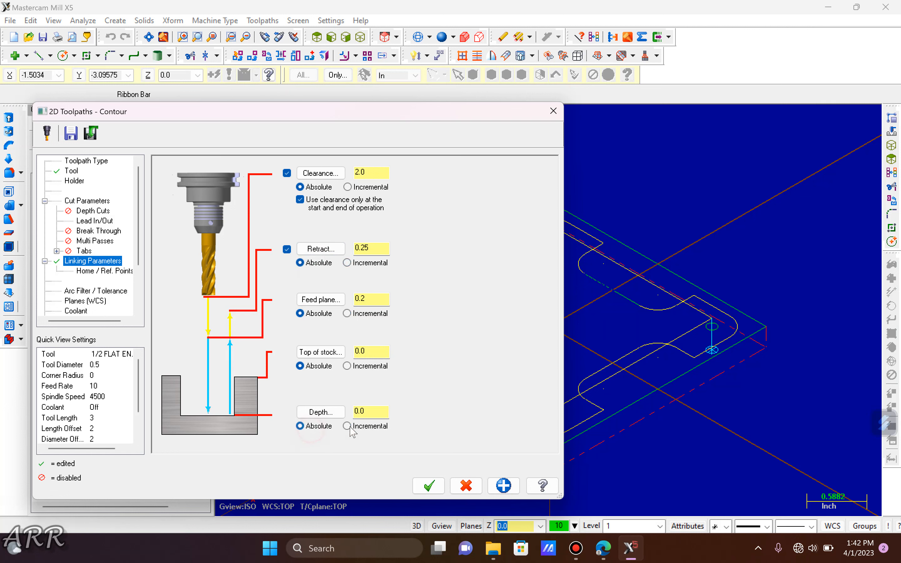
{"action": "double_click", "coordinate": [380, 414]}
{"action": "type", "text": "-0"}
- Following the Edge PDF, disable midpoint enter/exit in Mastercam and set the lead-in line length to 150% and entry arc radius to 0
{"action": "left_click", "coordinate": [603, 547]}
{"action": "scroll", "coordinate": [444, 374], "scroll_direction": "down", "scroll_amount": 8}
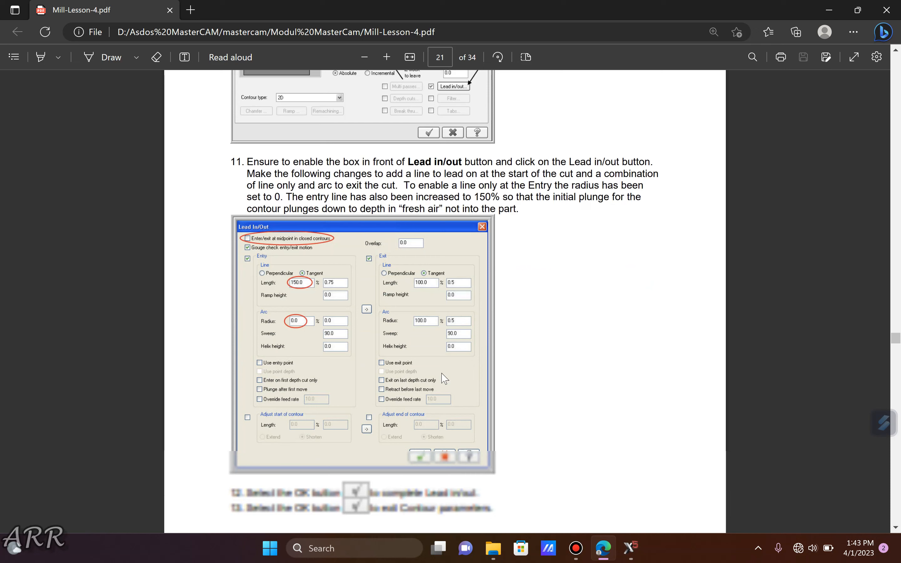
{"action": "scroll", "coordinate": [444, 378], "scroll_direction": "down", "scroll_amount": 2}
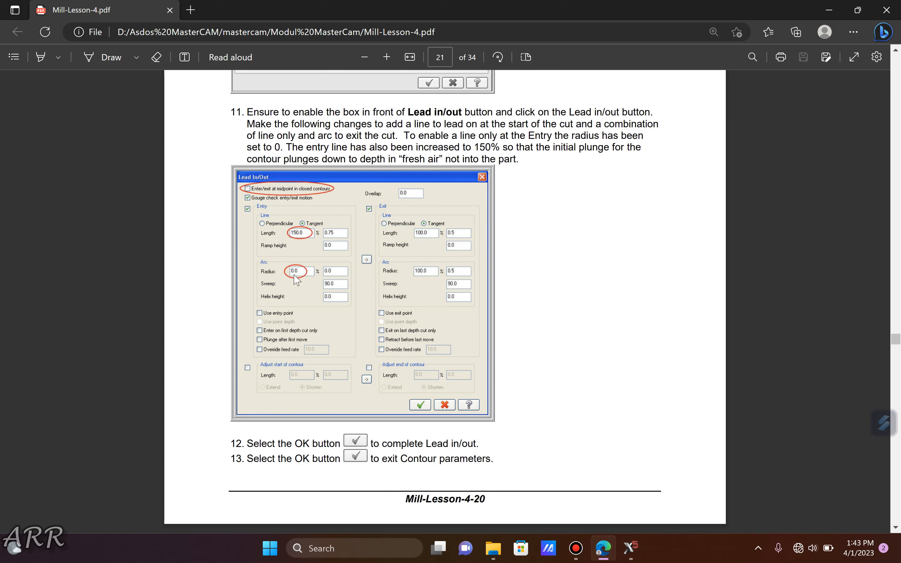
{"action": "left_click", "coordinate": [631, 547]}
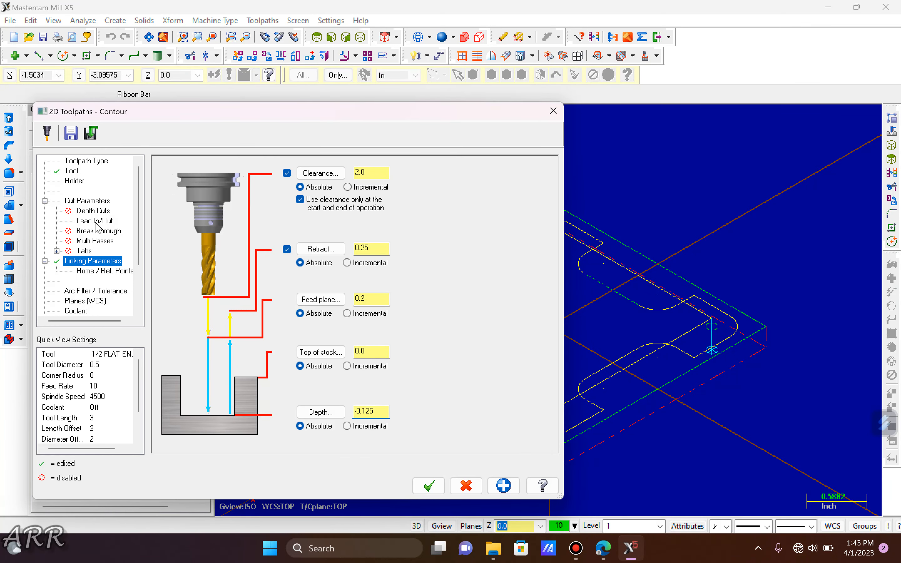
{"action": "left_click", "coordinate": [96, 221]}
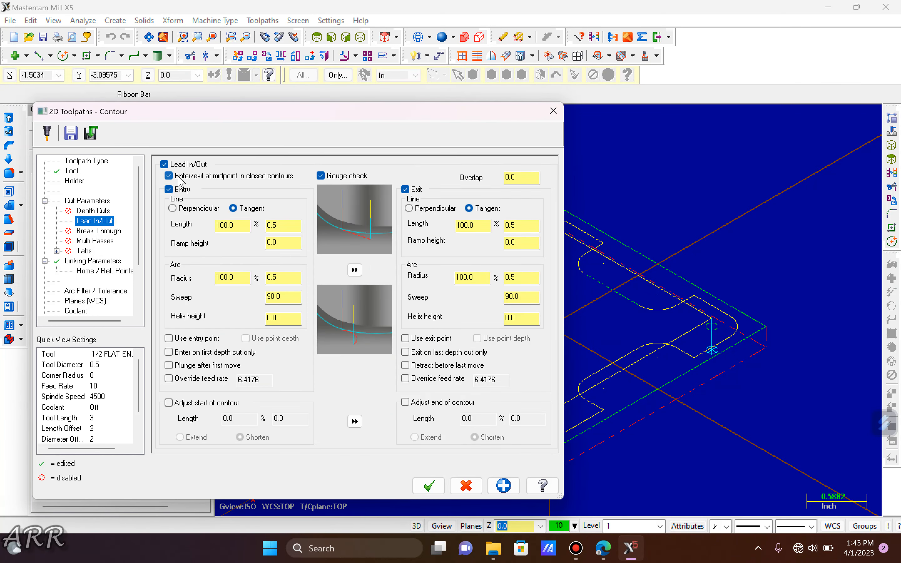
{"action": "left_click", "coordinate": [169, 176]}
{"action": "double_click", "coordinate": [231, 225]}
{"action": "type", "text": "150"}
{"action": "double_click", "coordinate": [234, 279]}
{"action": "type", "text": "0"}
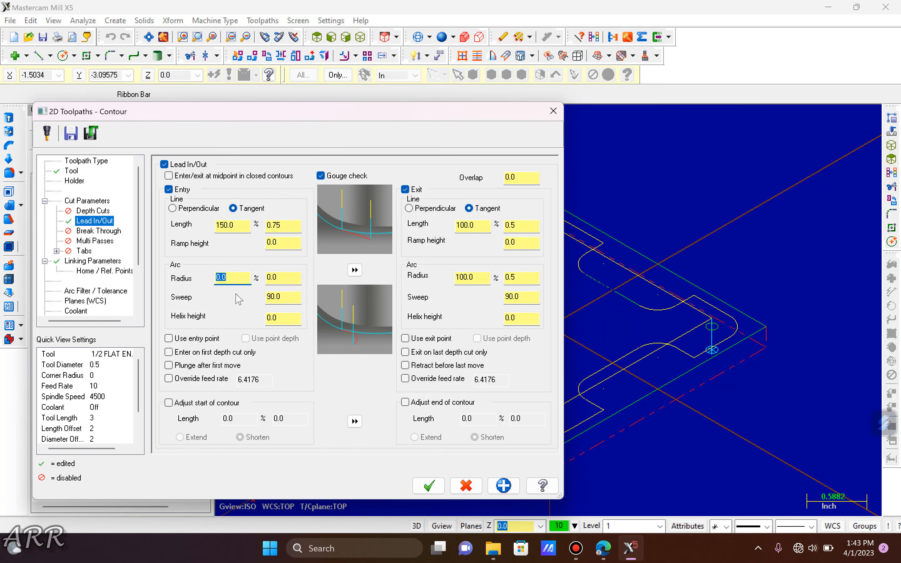
- Following the Edge PDF, enable multi passes for the contour toolpath in Mastercam with 2 rough passes at 0.2 spacing
{"action": "left_click", "coordinate": [603, 548]}
{"action": "scroll", "coordinate": [406, 369], "scroll_direction": "down", "scroll_amount": 5}
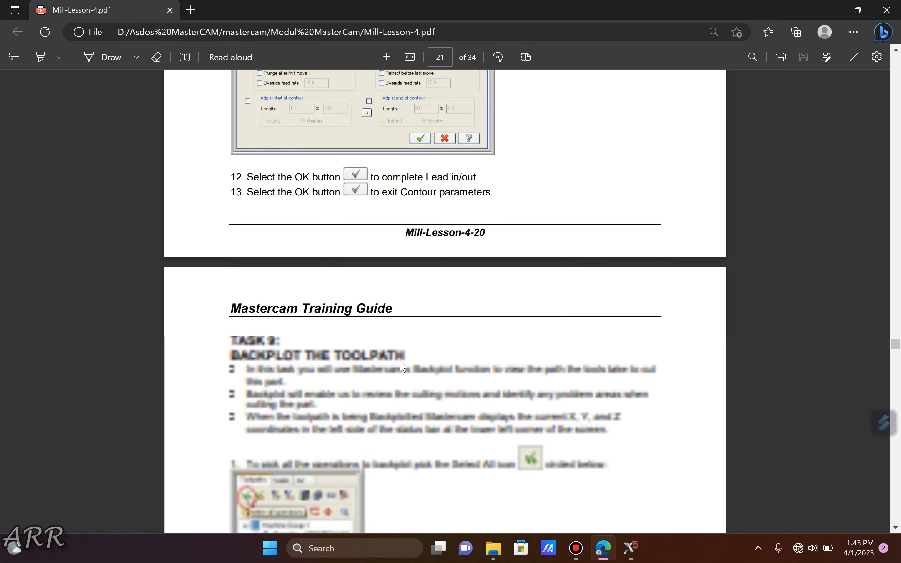
{"action": "scroll", "coordinate": [404, 367], "scroll_direction": "down", "scroll_amount": 15}
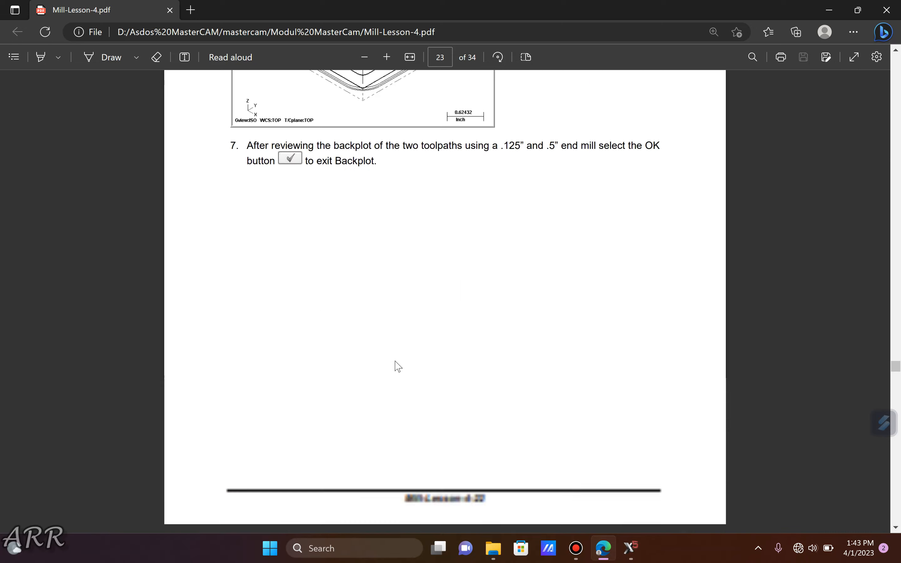
{"action": "scroll", "coordinate": [397, 366], "scroll_direction": "down", "scroll_amount": 12}
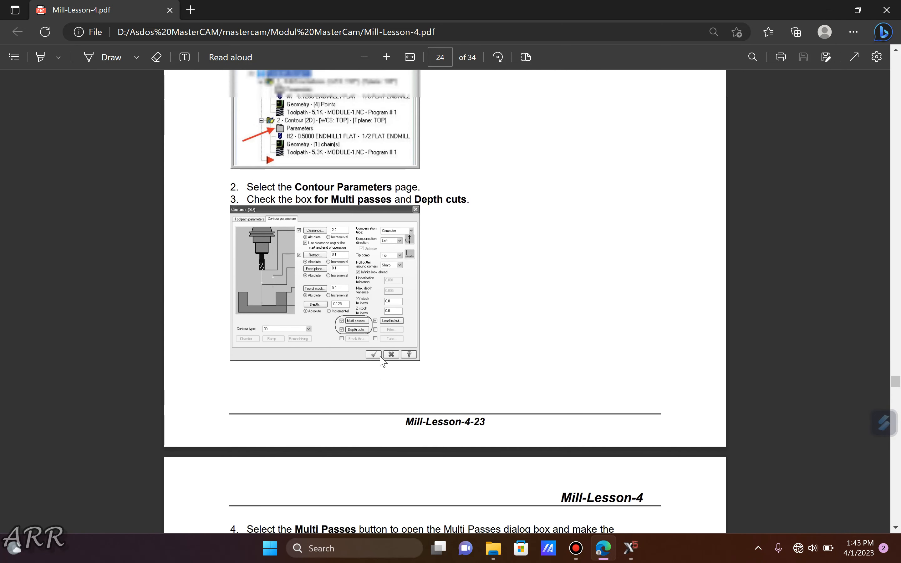
{"action": "scroll", "coordinate": [381, 360], "scroll_direction": "down", "scroll_amount": 10}
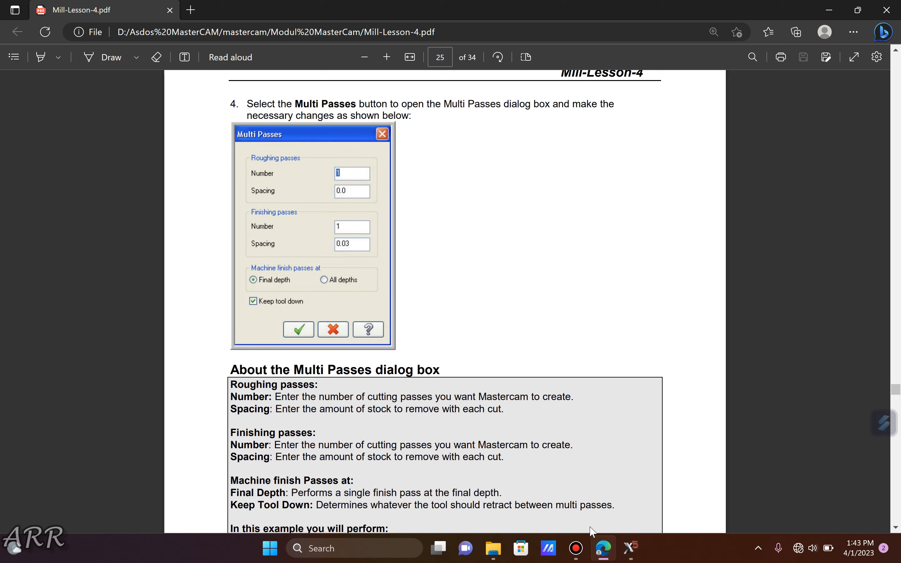
{"action": "left_click", "coordinate": [631, 547]}
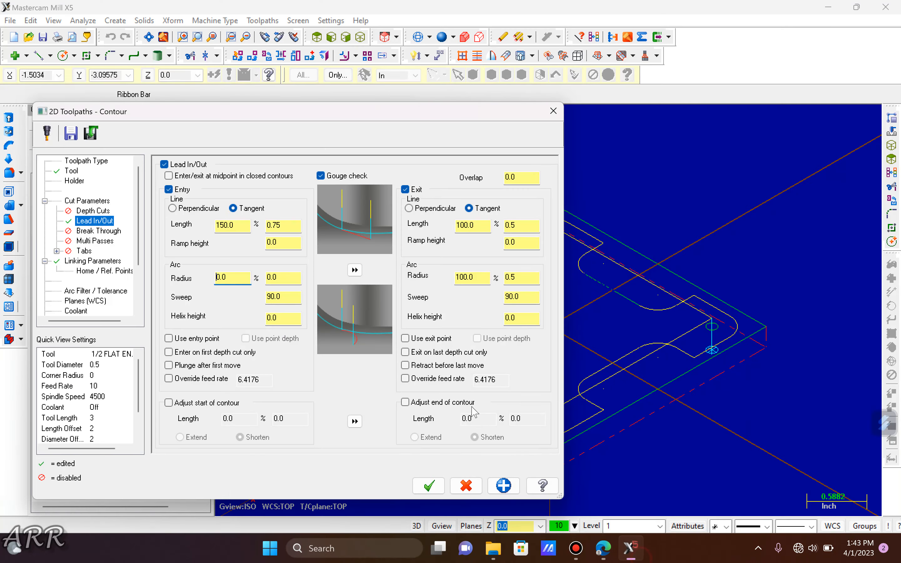
{"action": "left_click", "coordinate": [95, 241]}
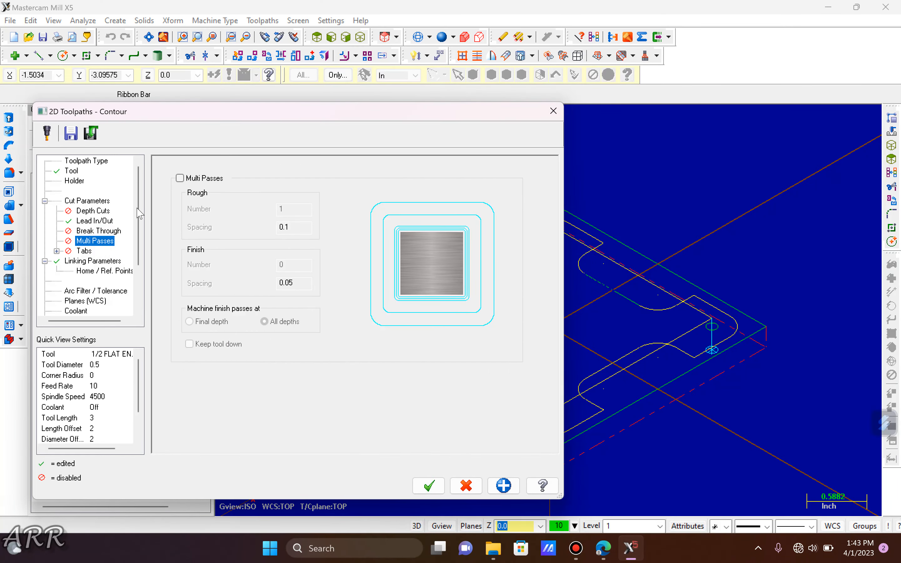
{"action": "left_click", "coordinate": [180, 178]}
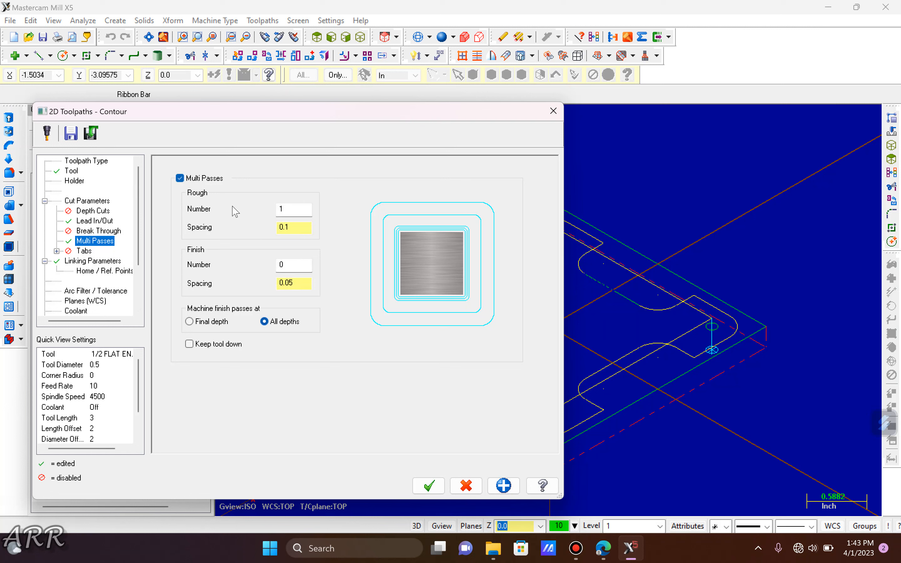
{"action": "double_click", "coordinate": [294, 208]}
{"action": "key", "text": "BackSpace"}
{"action": "left_click", "coordinate": [302, 226]}
- Set 1 finish pass with 0.03 spacing, machined at final depth, and keep the tool down between the multi passes
{"action": "left_click", "coordinate": [296, 269]}
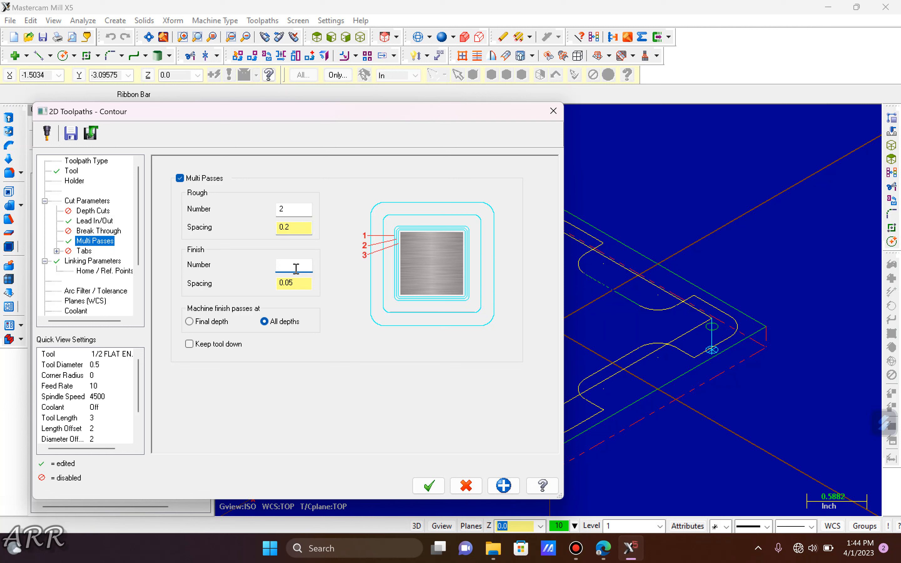
{"action": "left_click", "coordinate": [296, 282]}
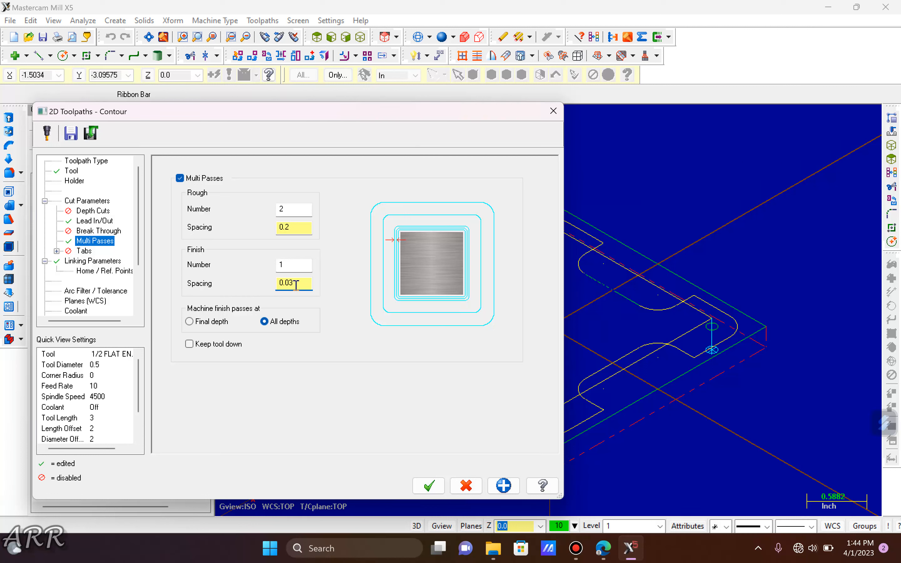
{"action": "left_click", "coordinate": [212, 324]}
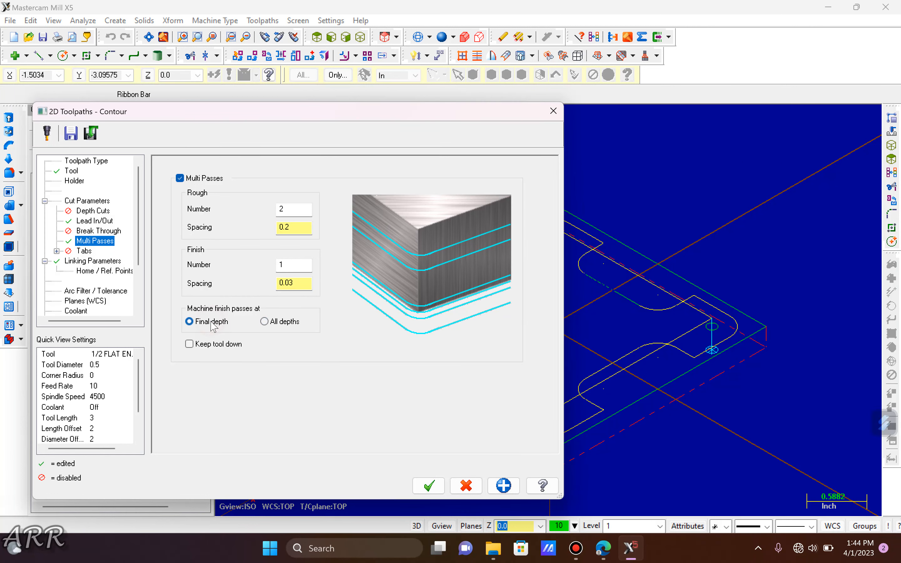
{"action": "left_click", "coordinate": [190, 345]}
- Following the Edge PDF, enable depth cuts in Mastercam with max rough step 0.0625, finish step 0.0 and the tool kept down
{"action": "left_click", "coordinate": [603, 547]}
{"action": "scroll", "coordinate": [466, 376], "scroll_direction": "down", "scroll_amount": 10}
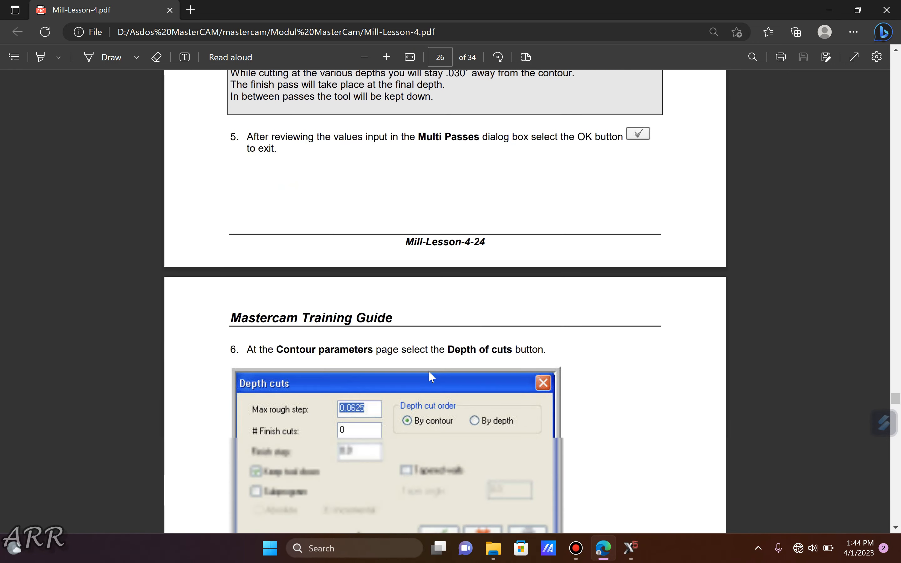
{"action": "scroll", "coordinate": [431, 377], "scroll_direction": "down", "scroll_amount": 4}
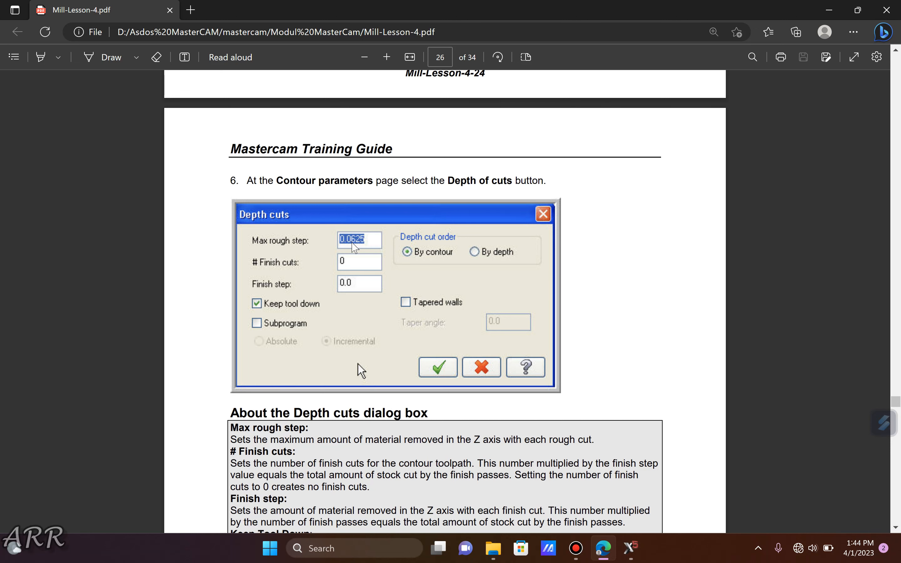
{"action": "left_click", "coordinate": [630, 547]}
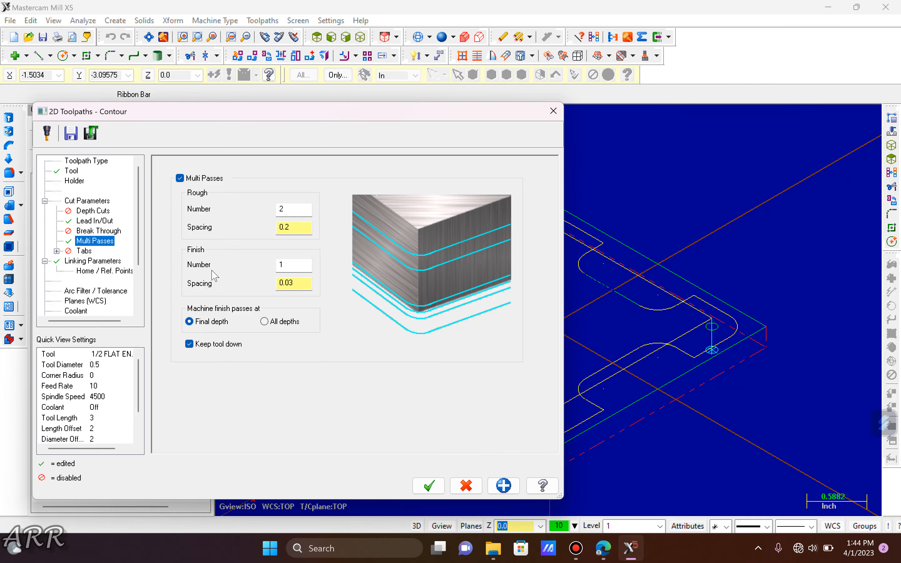
{"action": "left_click", "coordinate": [95, 211]}
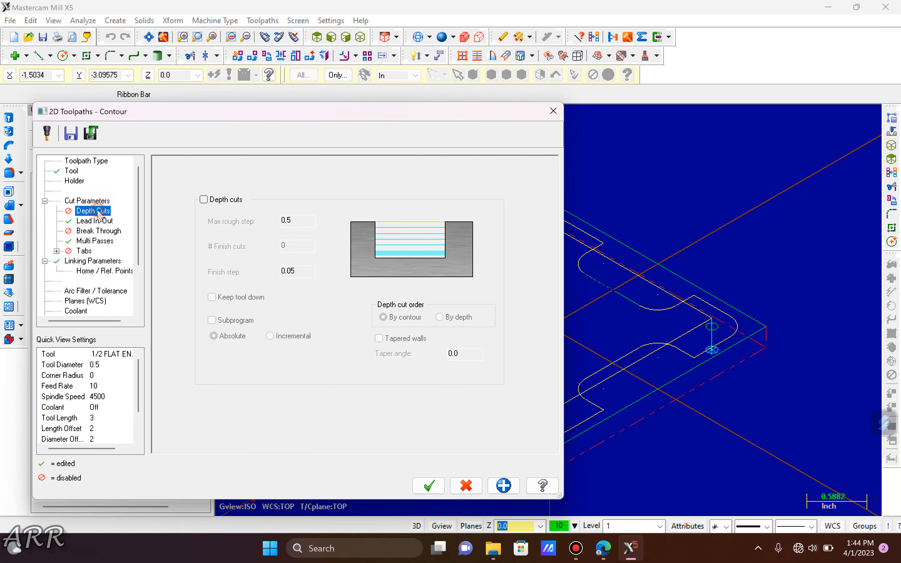
{"action": "left_click", "coordinate": [204, 200]}
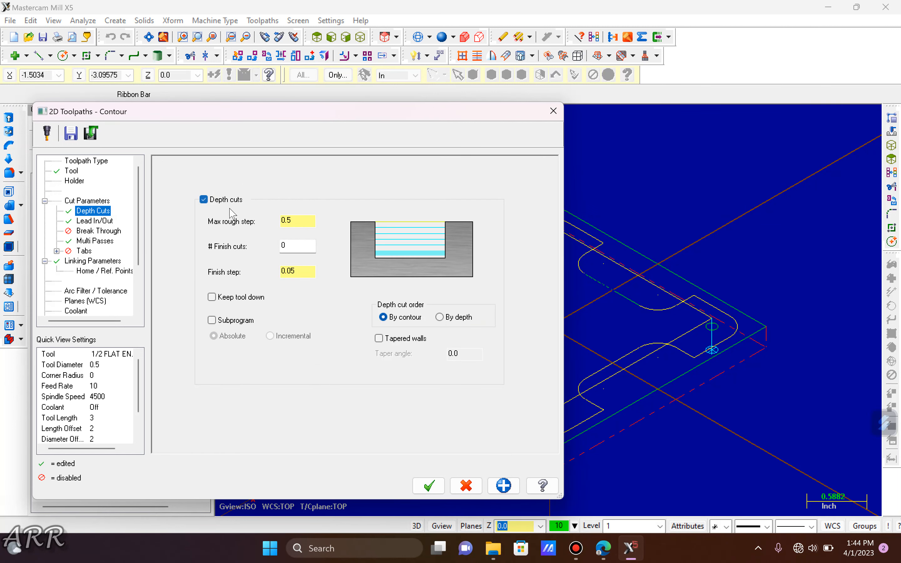
{"action": "left_click", "coordinate": [297, 222]}
{"action": "left_click", "coordinate": [304, 272]}
{"action": "key", "text": "BackSpace"}
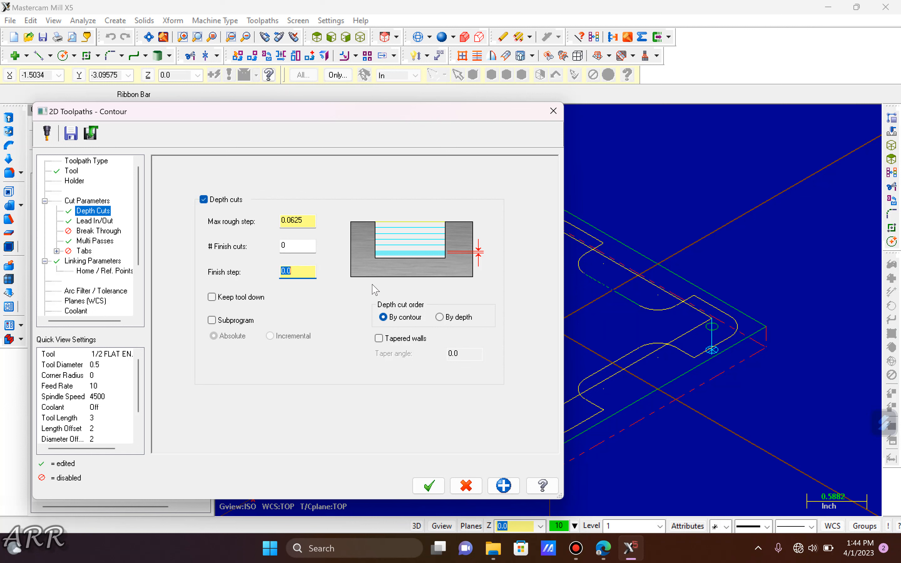
{"action": "left_click", "coordinate": [211, 297]}
- Check the remaining contour instructions in the Edge PDF, turn on flood coolant in Mastercam and accept the contour toolpath
{"action": "left_click", "coordinate": [610, 555]}
{"action": "scroll", "coordinate": [378, 346], "scroll_direction": "down", "scroll_amount": 10}
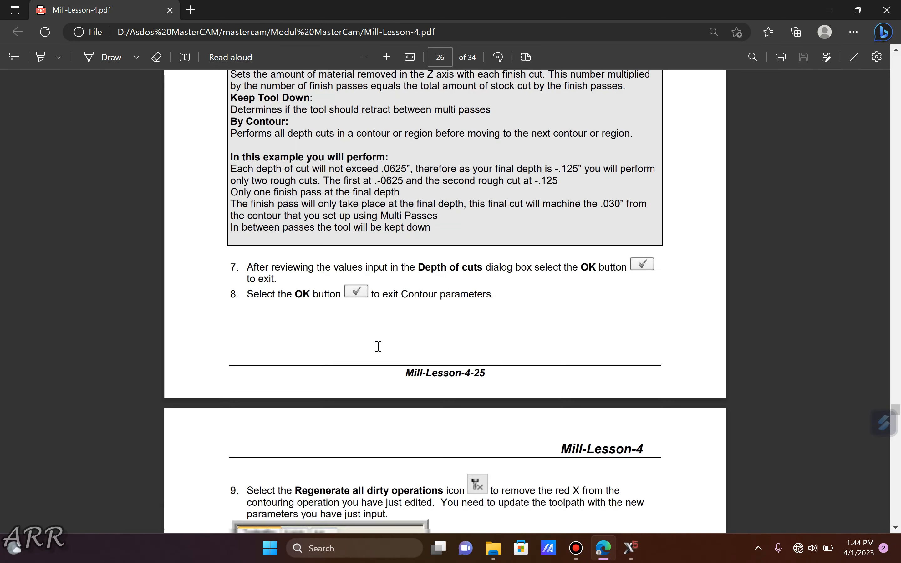
{"action": "scroll", "coordinate": [378, 346], "scroll_direction": "down", "scroll_amount": 8}
{"action": "left_click", "coordinate": [631, 547]}
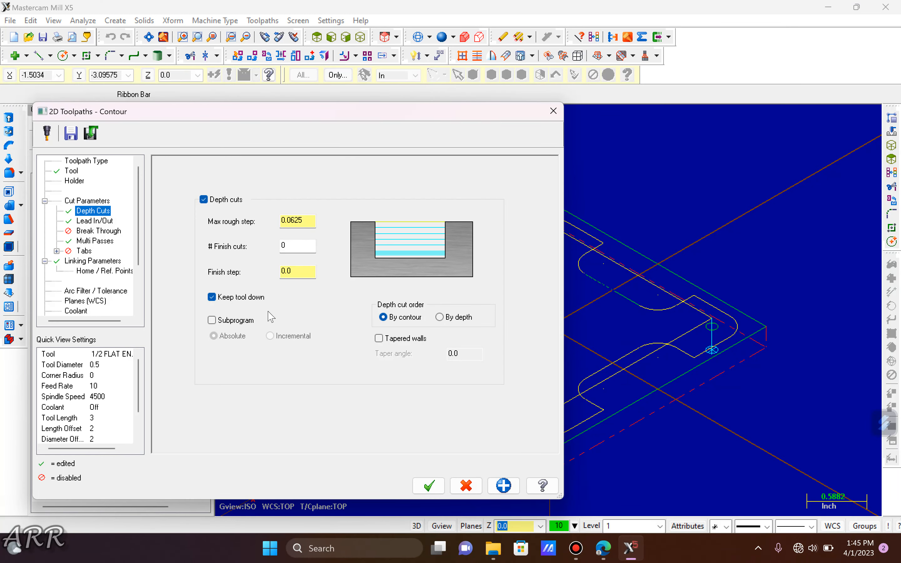
{"action": "left_click", "coordinate": [80, 312]}
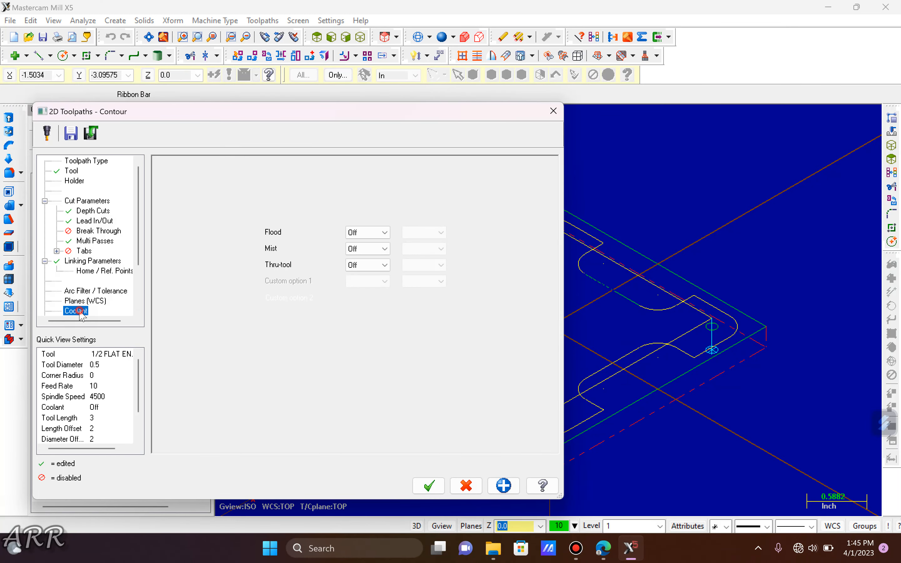
{"action": "left_click", "coordinate": [366, 237]}
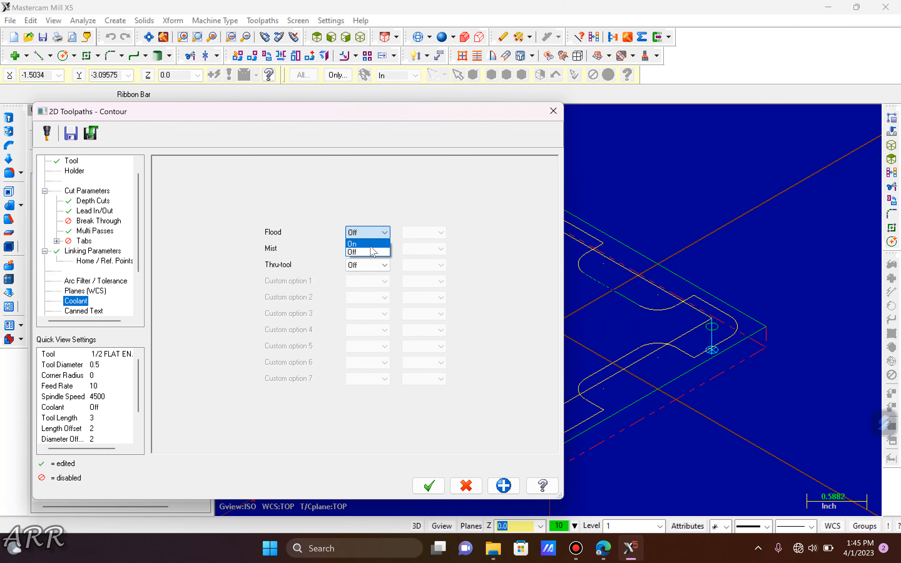
{"action": "left_click", "coordinate": [372, 251]}
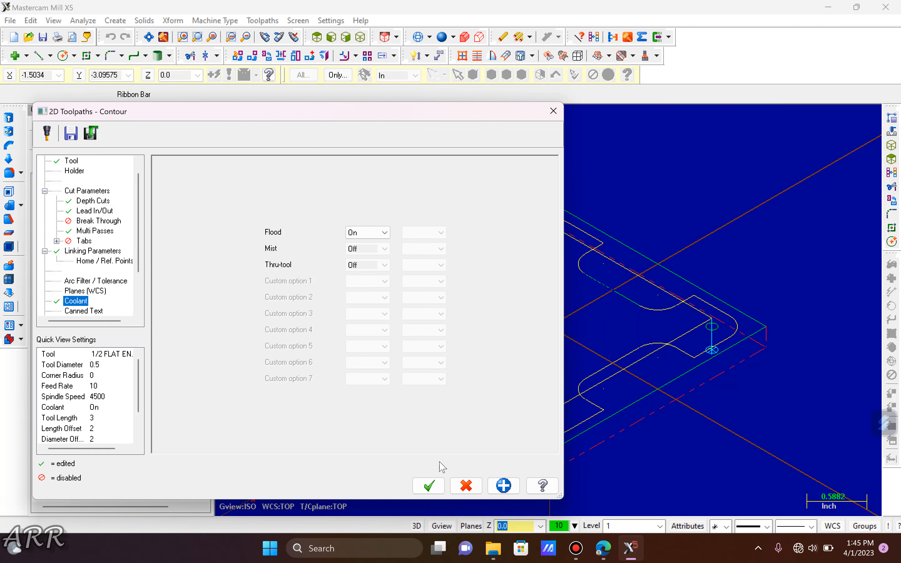
{"action": "left_click", "coordinate": [431, 487]}
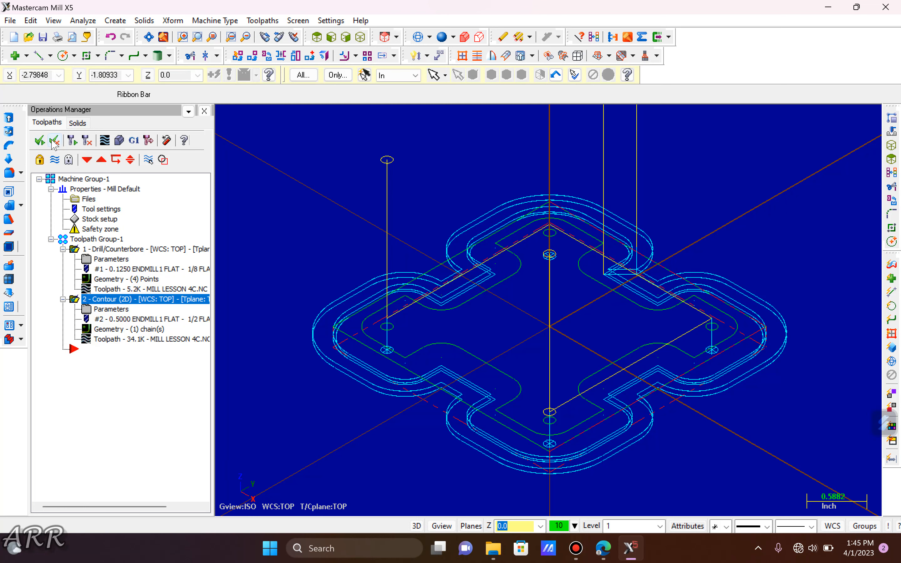
- Run a Verify simulation of the drill and contour toolpaths at highest quality and a slightly reduced playback speed
{"action": "left_click", "coordinate": [118, 141]}
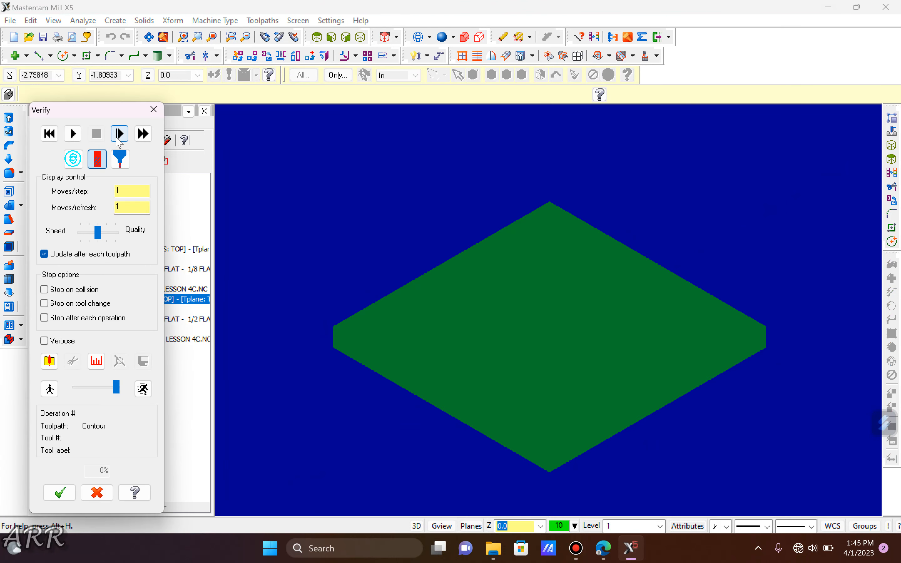
{"action": "left_click_drag", "start_coordinate": [99, 234], "coordinate": [134, 239]}
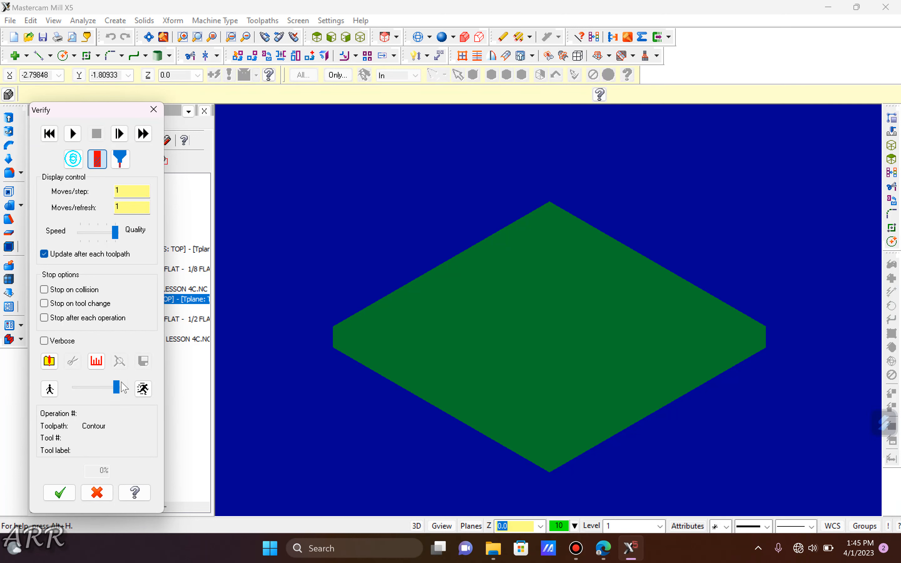
{"action": "left_click_drag", "start_coordinate": [109, 388], "coordinate": [106, 388]}
{"action": "left_click", "coordinate": [73, 133]}
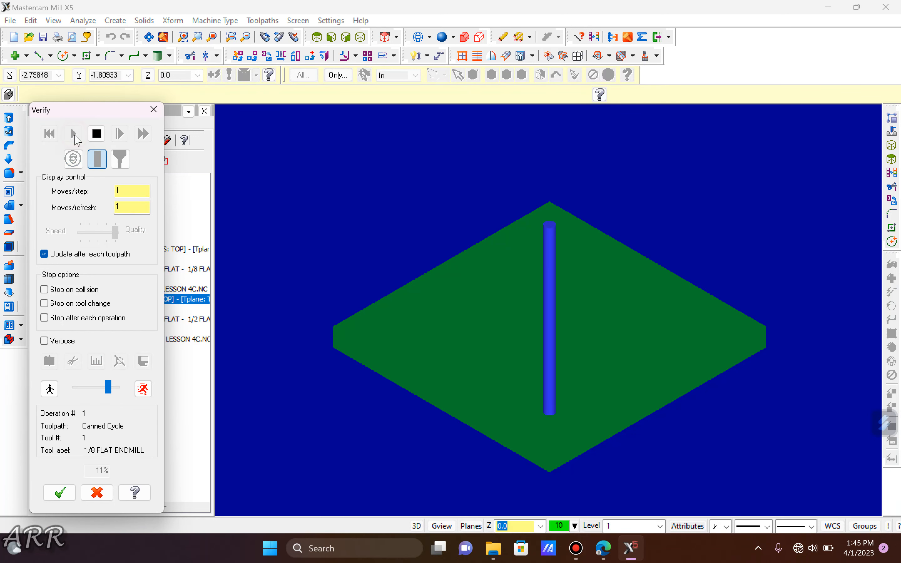
{"action": "middle_click_drag", "start_coordinate": [456, 213], "coordinate": [462, 262]}
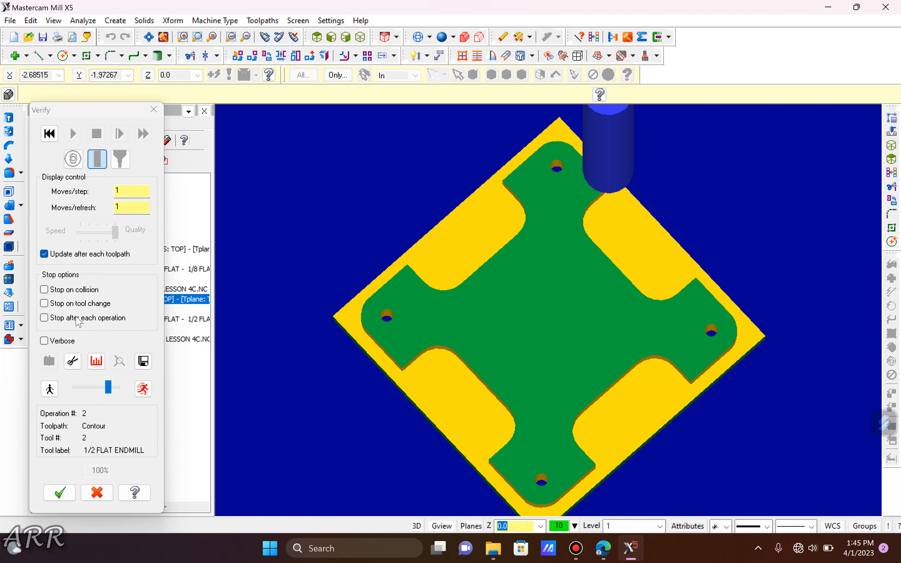
- Replay the machining verification from the start, examine the cut plate in isometric and rotated views, and close Verify
{"action": "left_click", "coordinate": [49, 133]}
{"action": "left_click", "coordinate": [72, 134]}
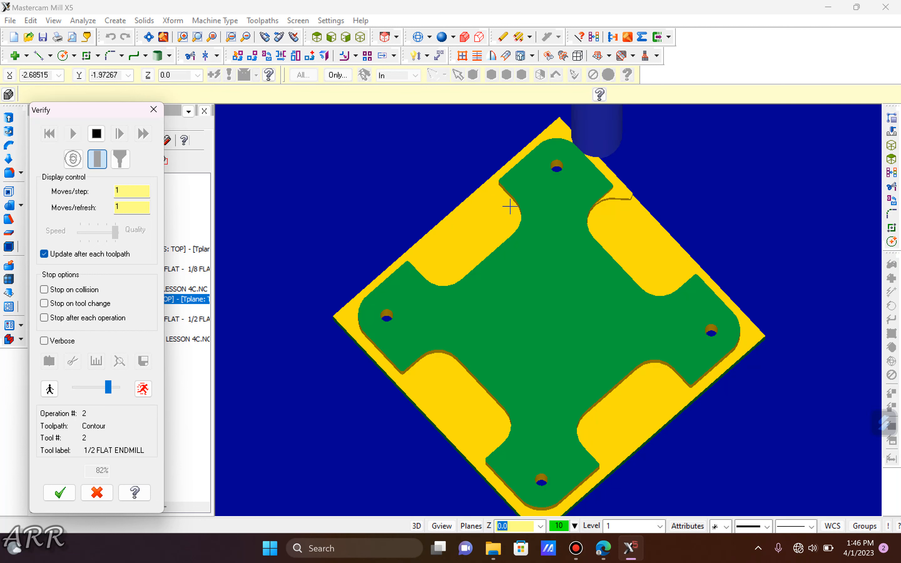
{"action": "left_click", "coordinate": [361, 37]}
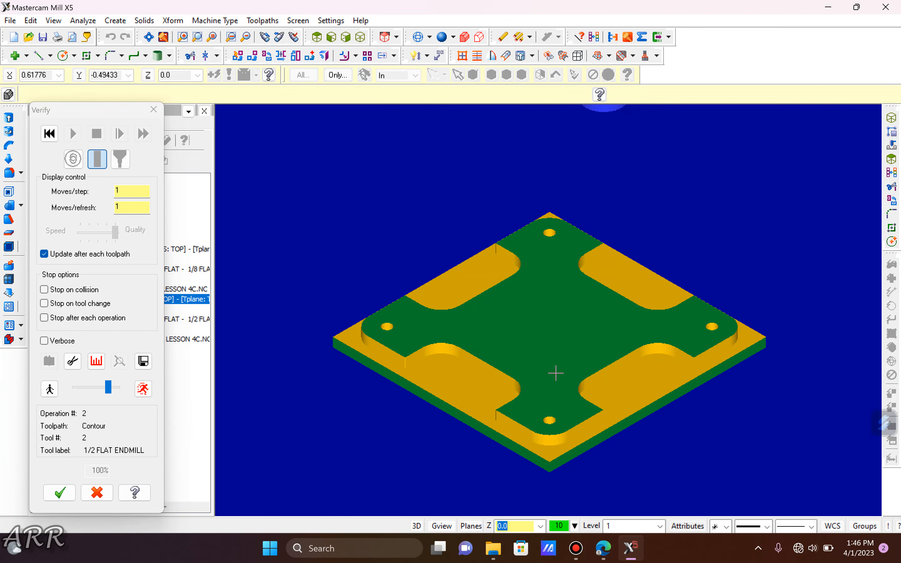
{"action": "middle_click_drag", "start_coordinate": [658, 366], "coordinate": [513, 418]}
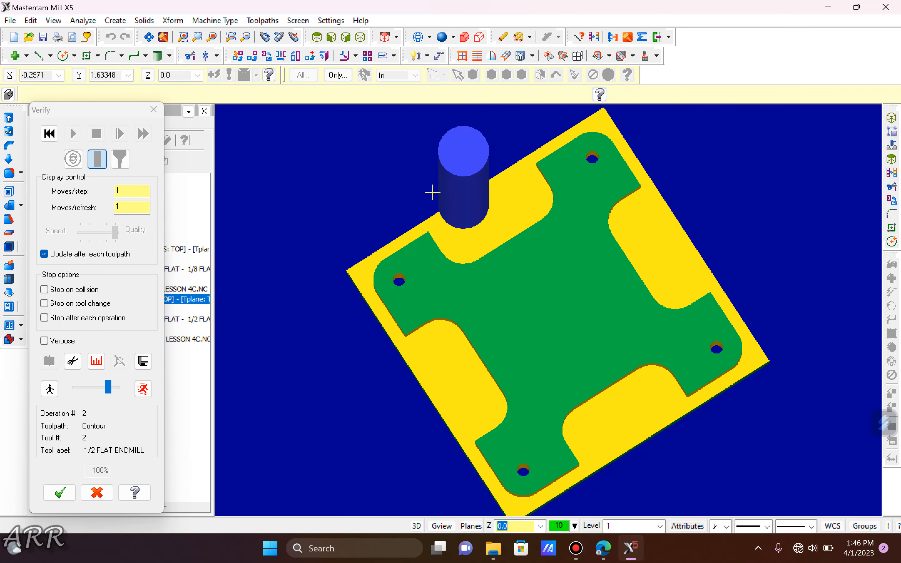
{"action": "left_click", "coordinate": [360, 37]}
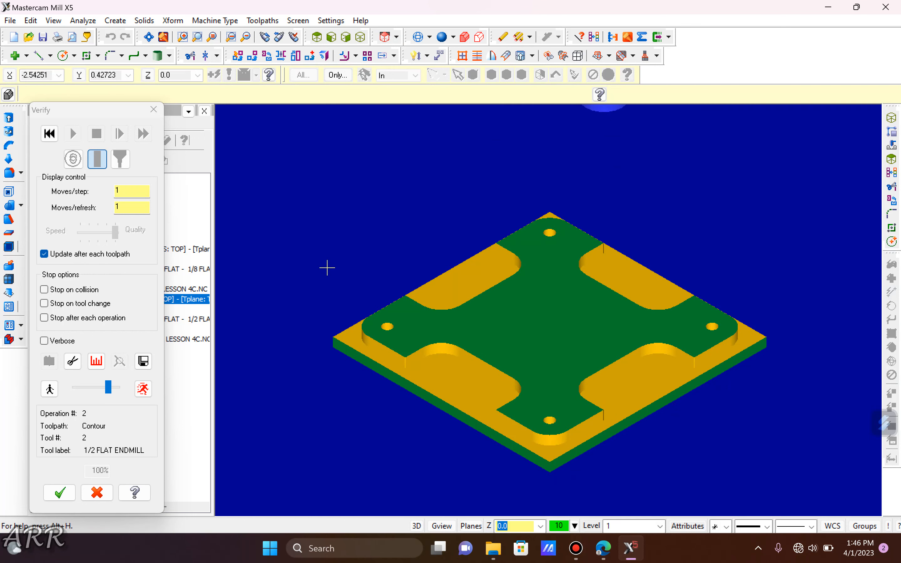
{"action": "left_click", "coordinate": [59, 493]}
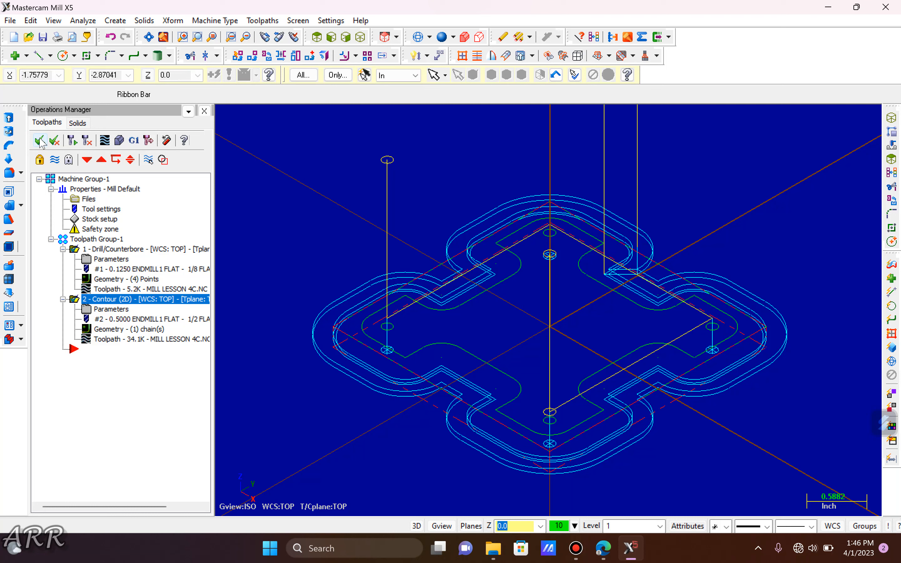
- Open the setup sheet for Machine Group-1 and set its project name to Mill Lesson 4C
{"action": "left_click", "coordinate": [77, 180]}
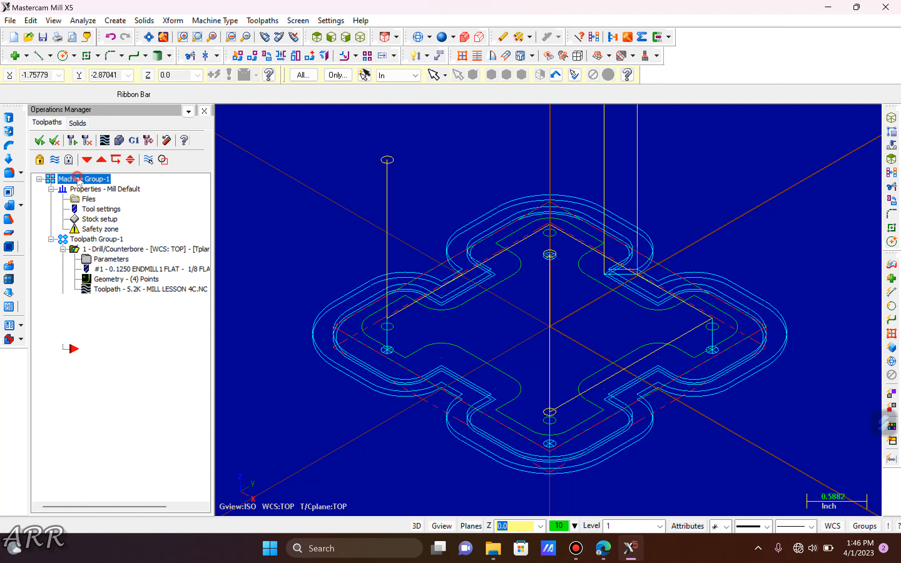
{"action": "right_click", "coordinate": [88, 182]}
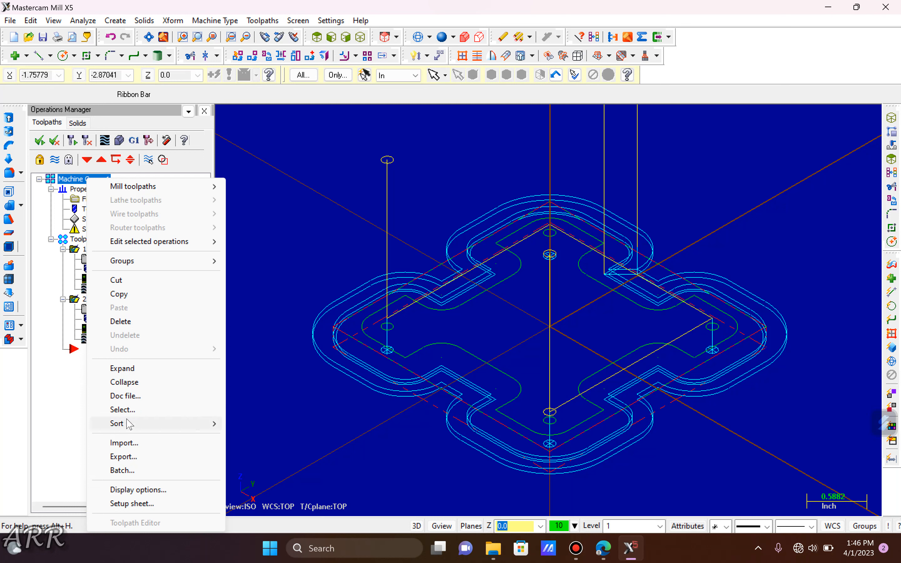
{"action": "left_click", "coordinate": [172, 506]}
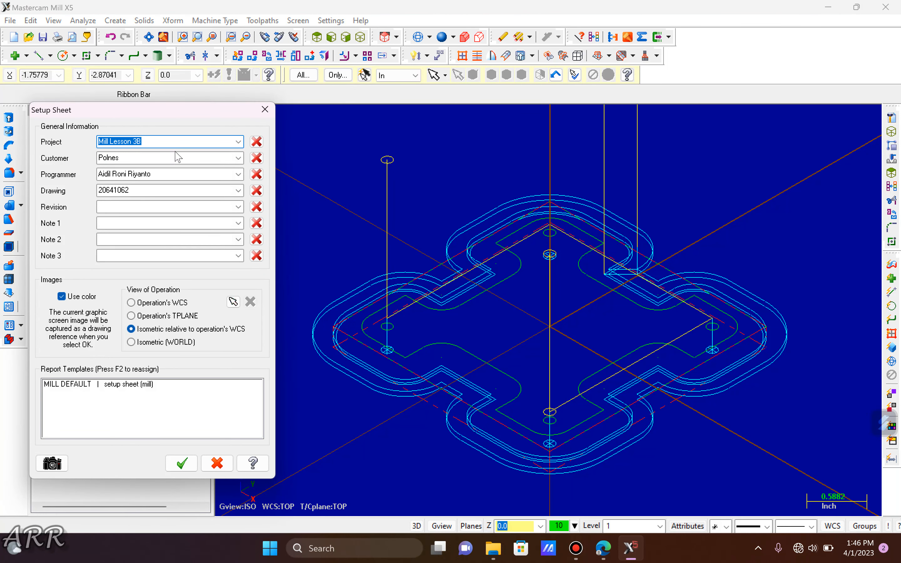
{"action": "left_click", "coordinate": [162, 142]}
{"action": "left_click", "coordinate": [98, 141]}
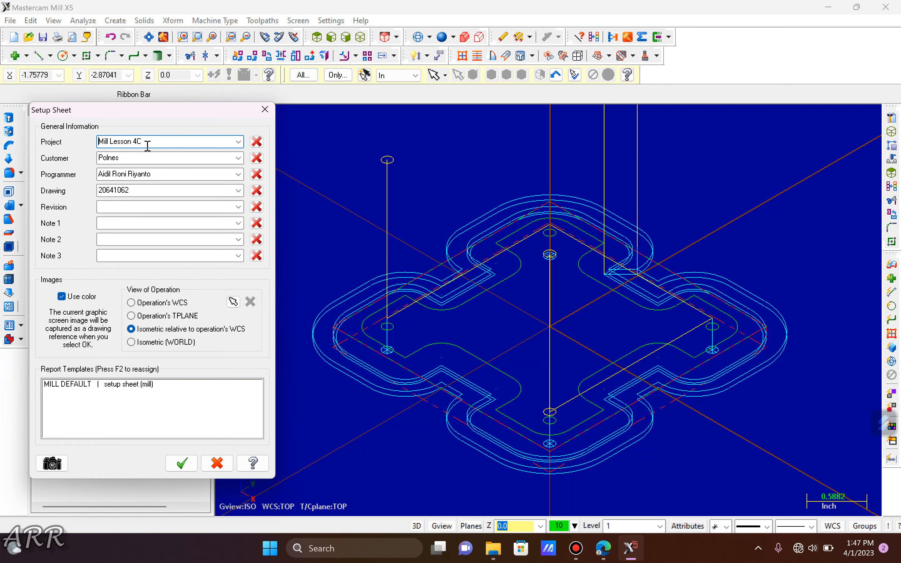
- Change the setup sheet's project name to UTS Mill Lesson 4C, generate the report and maximize it in the viewer
{"action": "type", "text": "UTS"}
{"action": "left_click", "coordinate": [181, 463]}
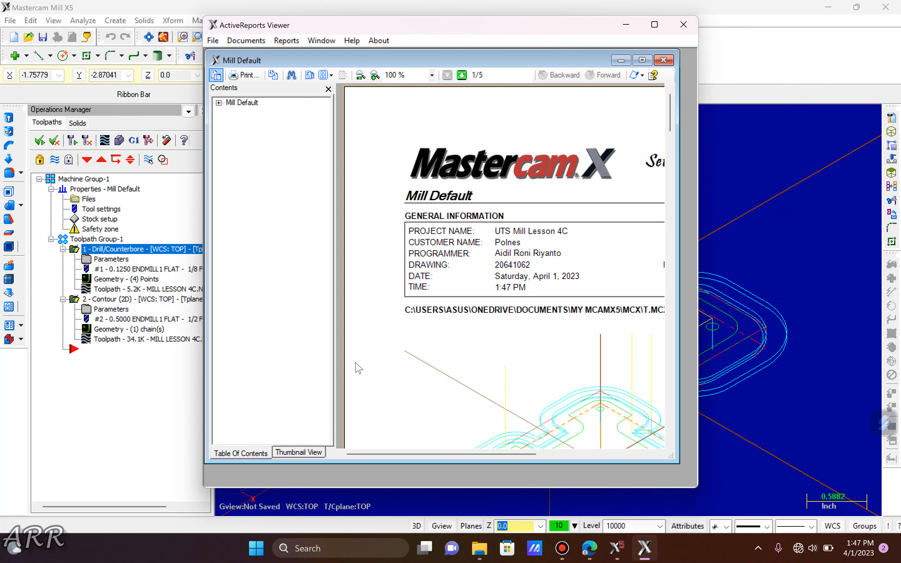
{"action": "left_click", "coordinate": [642, 60]}
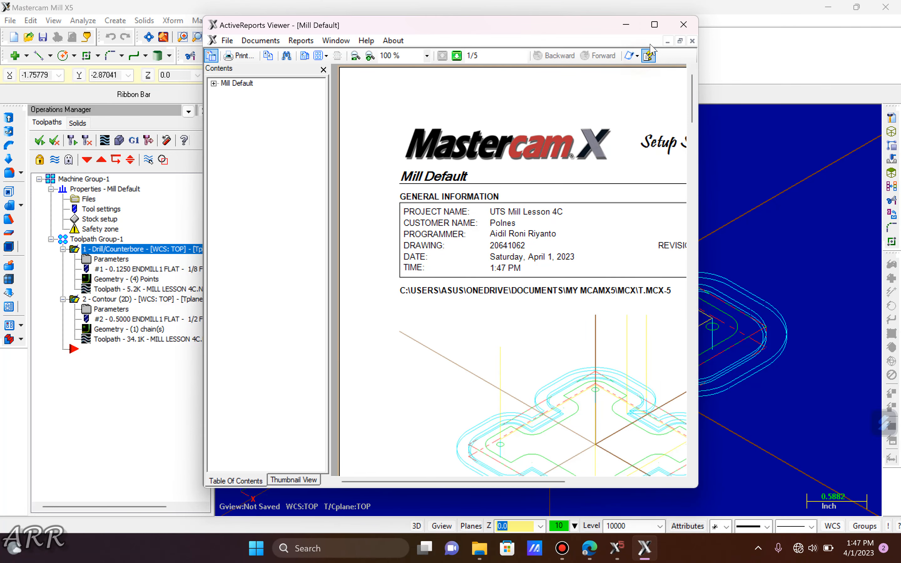
{"action": "left_click", "coordinate": [654, 25]}
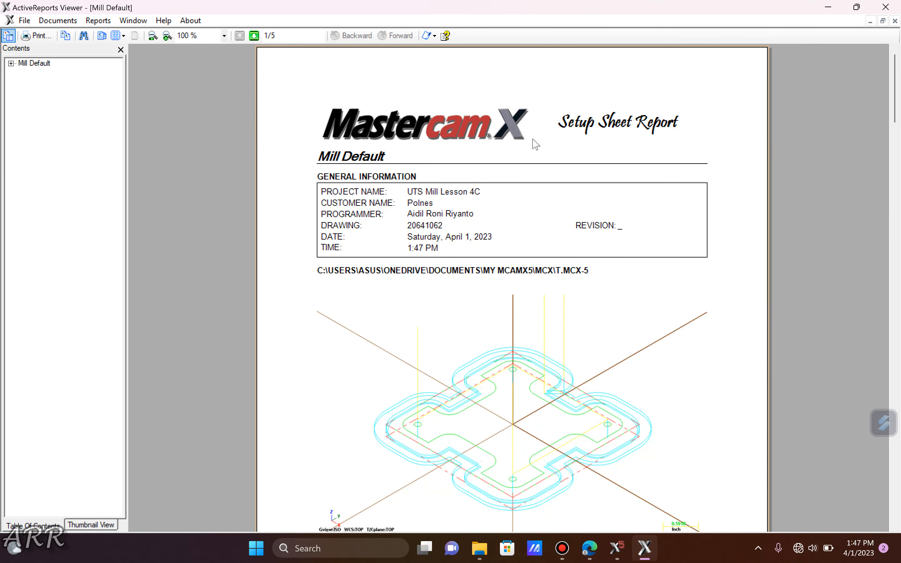
- Review the setup sheet report's general information, stock details, operation list and tool list
{"action": "scroll", "coordinate": [556, 208], "scroll_direction": "down", "scroll_amount": 20}
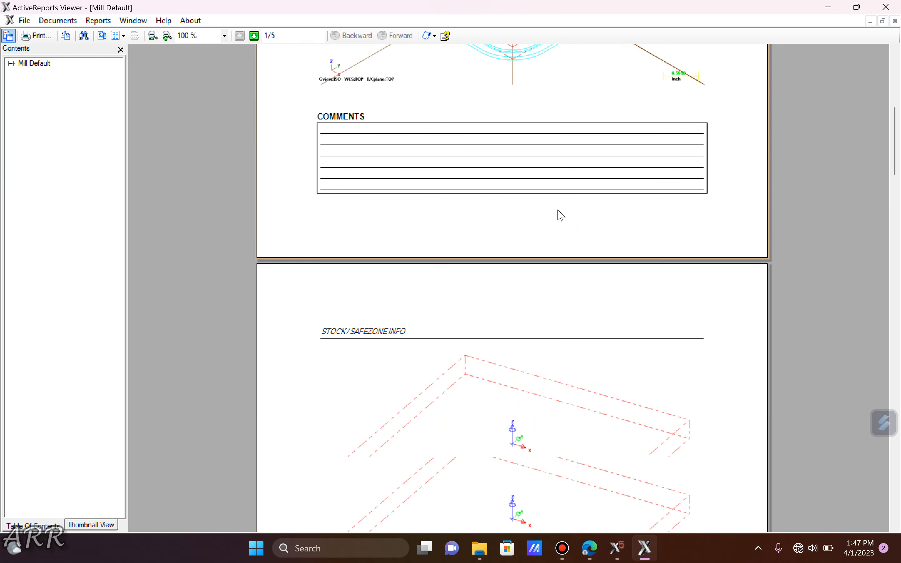
{"action": "scroll", "coordinate": [557, 211], "scroll_direction": "down", "scroll_amount": 20}
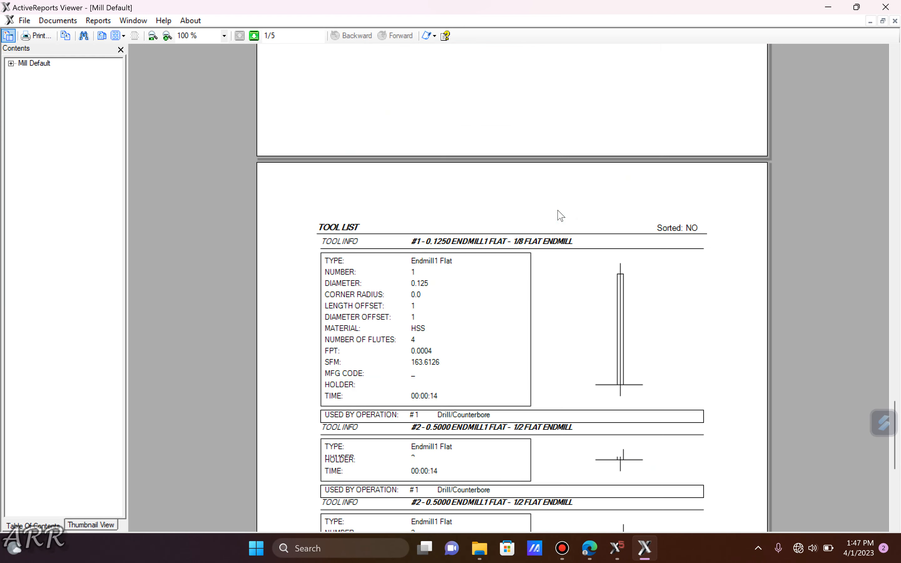
{"action": "scroll", "coordinate": [571, 253], "scroll_direction": "up", "scroll_amount": 20}
{"action": "scroll", "coordinate": [574, 257], "scroll_direction": "up", "scroll_amount": 20}
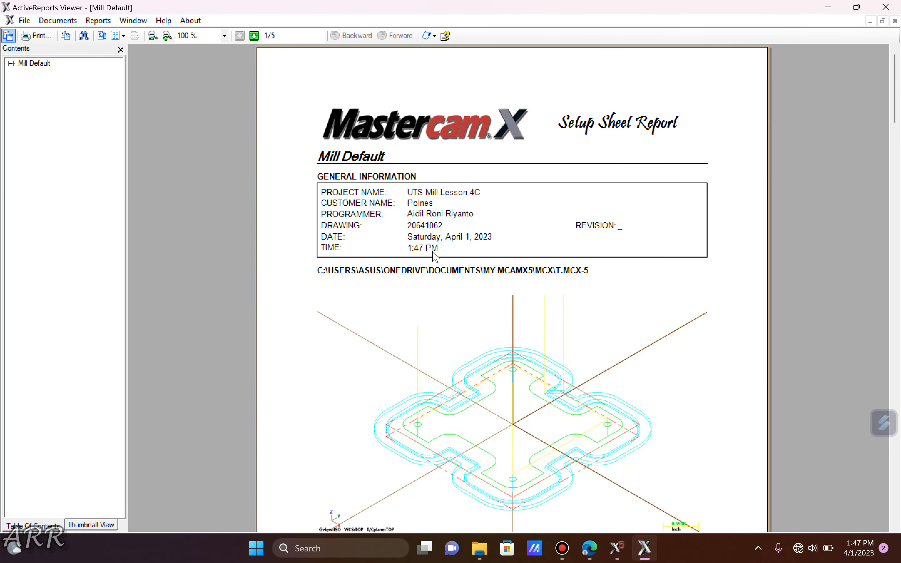
{"action": "scroll", "coordinate": [601, 223], "scroll_direction": "down", "scroll_amount": 6}
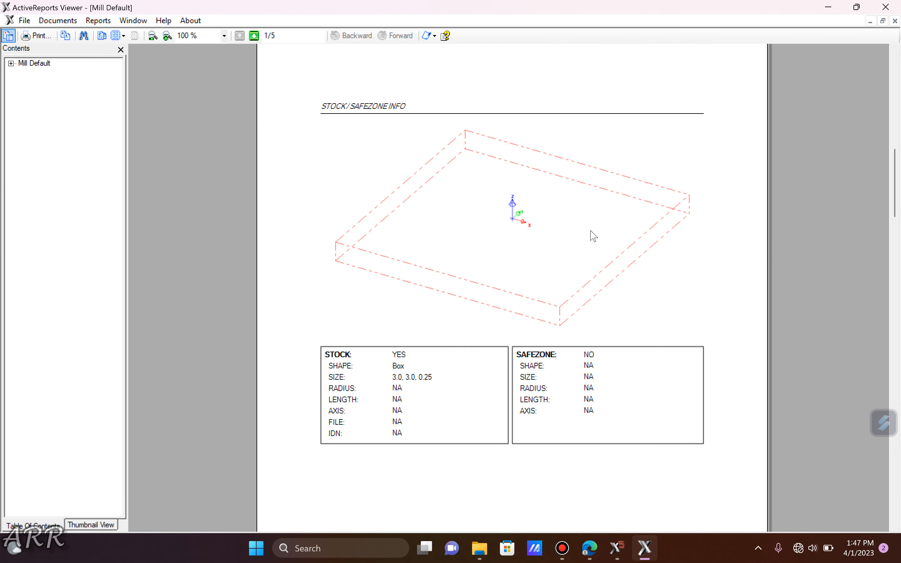
{"action": "scroll", "coordinate": [593, 236], "scroll_direction": "down", "scroll_amount": 10}
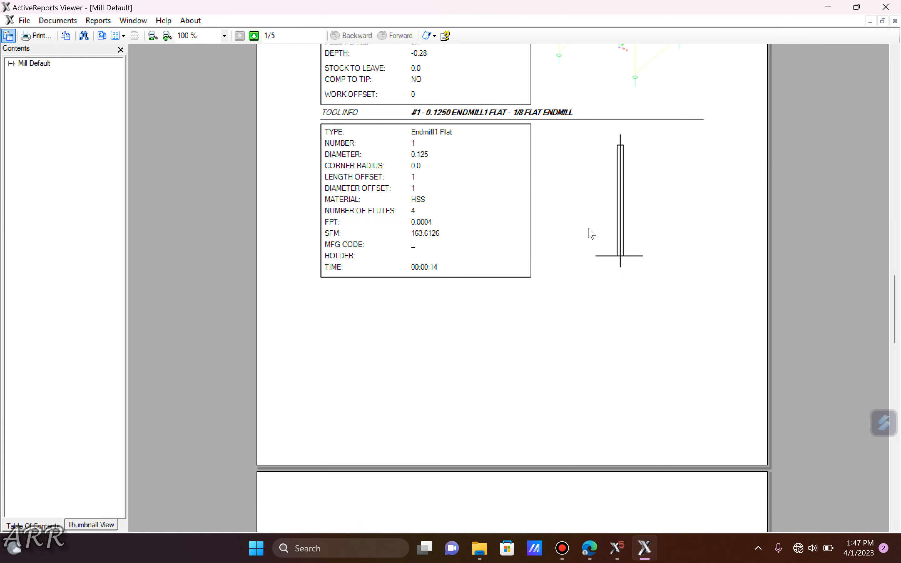
{"action": "scroll", "coordinate": [591, 233], "scroll_direction": "down", "scroll_amount": 10}
{"action": "scroll", "coordinate": [591, 228], "scroll_direction": "up", "scroll_amount": 6}
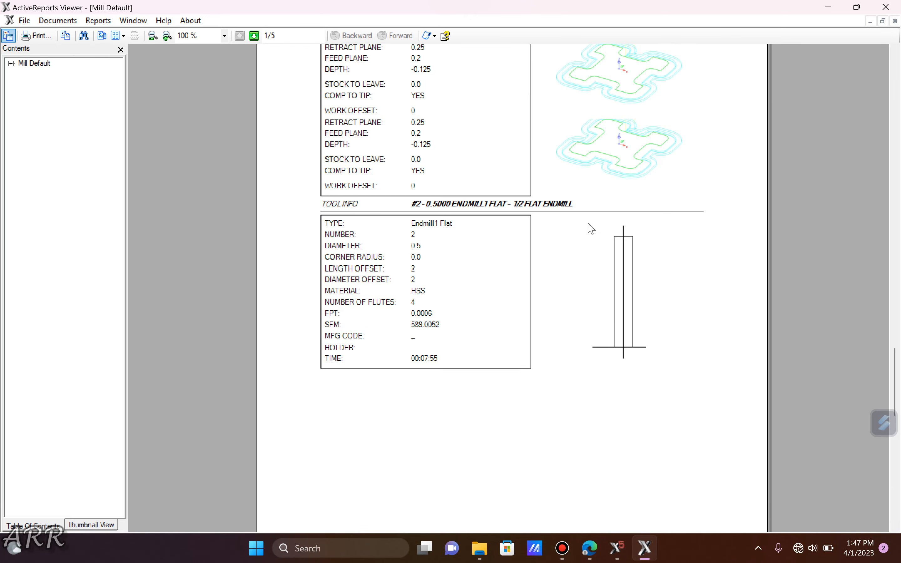
{"action": "scroll", "coordinate": [591, 229], "scroll_direction": "up", "scroll_amount": 16}
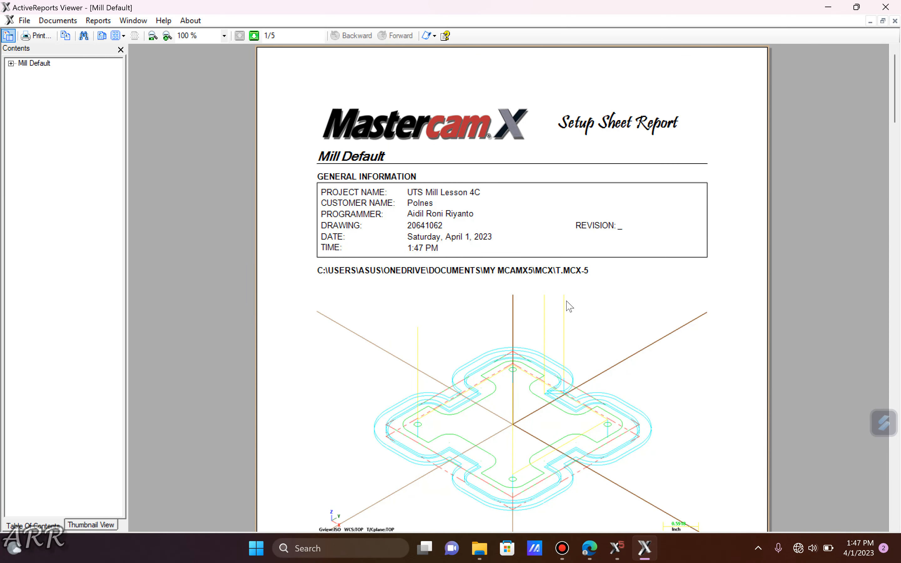
{"action": "scroll", "coordinate": [570, 306], "scroll_direction": "down", "scroll_amount": 12}
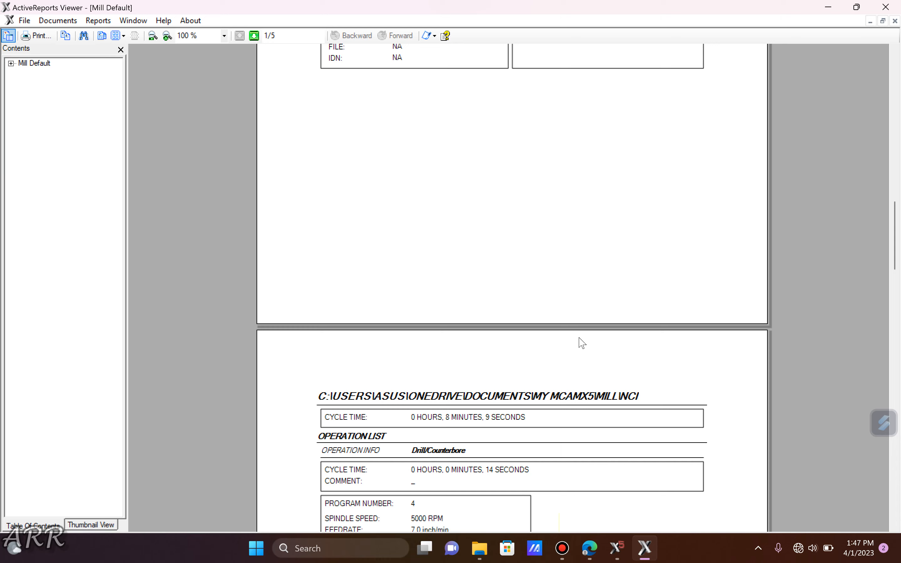
{"action": "scroll", "coordinate": [564, 369], "scroll_direction": "up", "scroll_amount": 15}
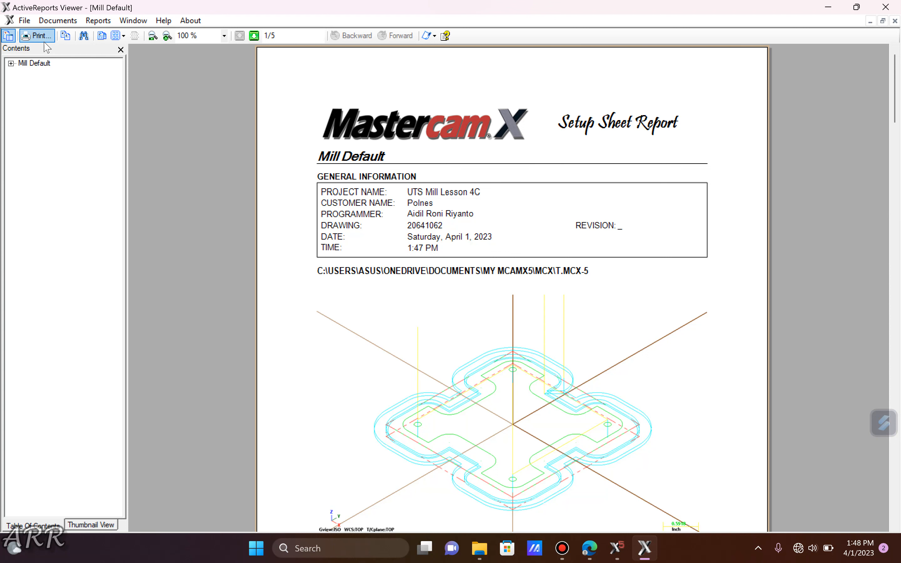
- Save the report as a PDF named setup sheet UTS Mill Lesson 4C in the Documents folder and close the report viewer
{"action": "left_click", "coordinate": [24, 21]}
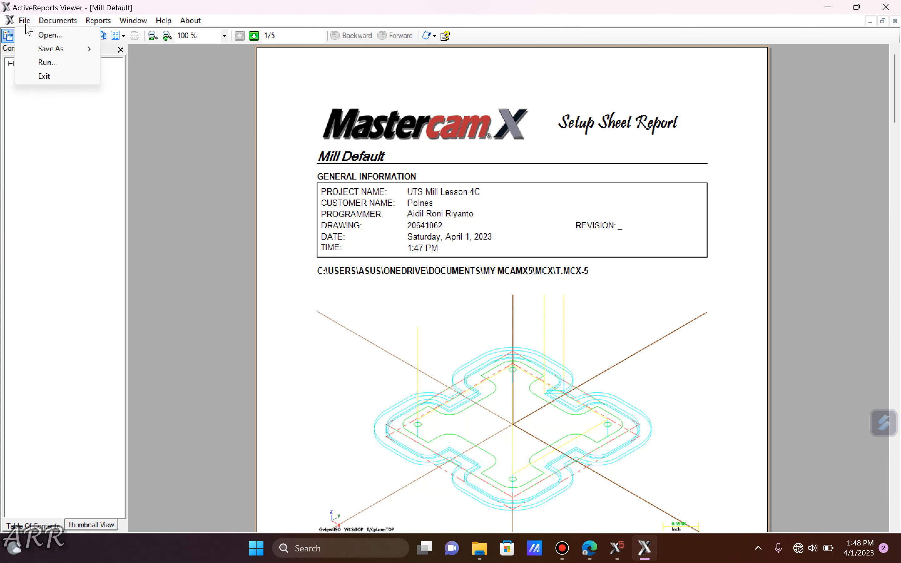
{"action": "mouse_move", "coordinate": [76, 54]}
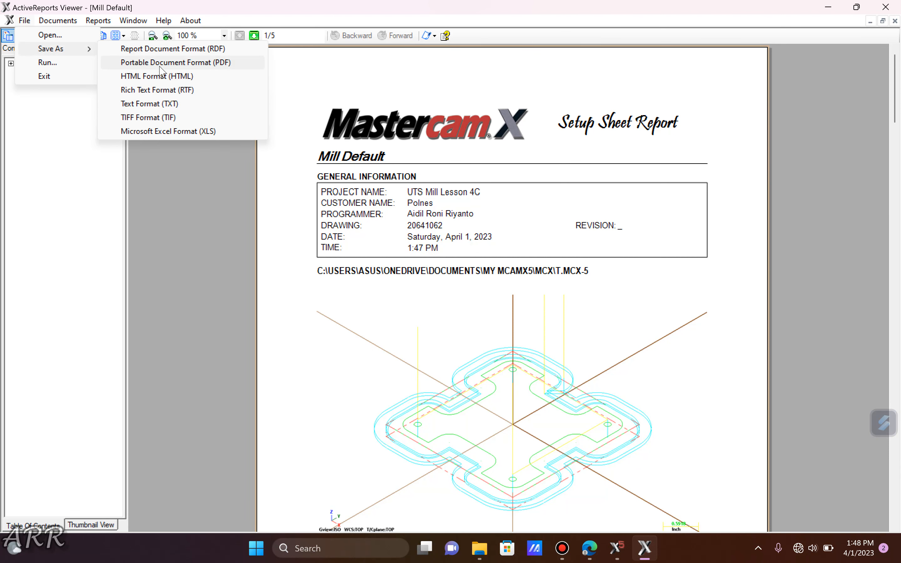
{"action": "left_click", "coordinate": [241, 63]}
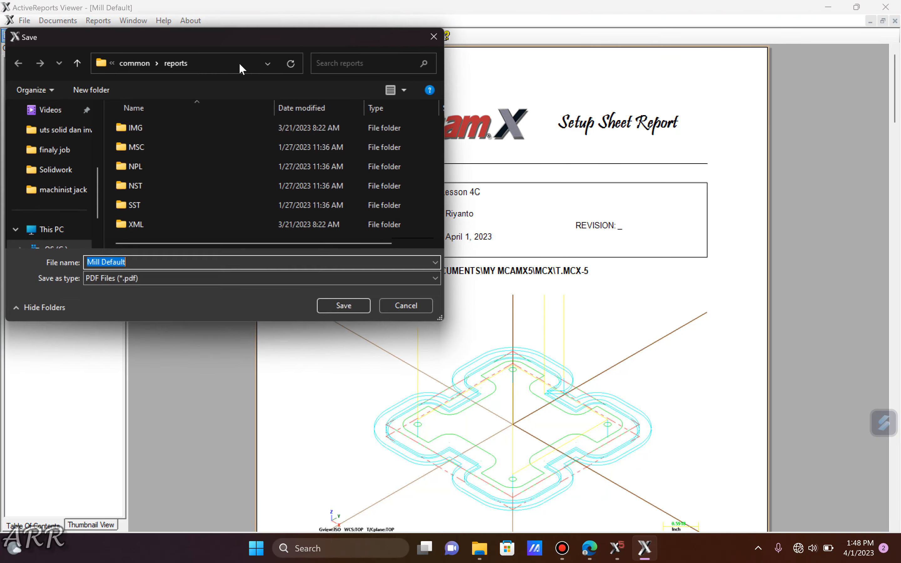
{"action": "scroll", "coordinate": [65, 160], "scroll_direction": "up", "scroll_amount": 5}
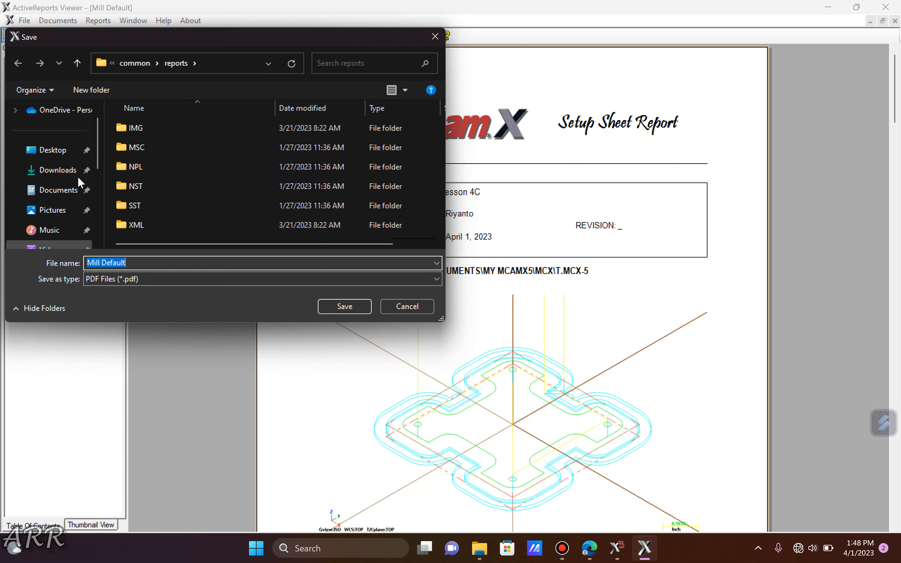
{"action": "left_click", "coordinate": [63, 191]}
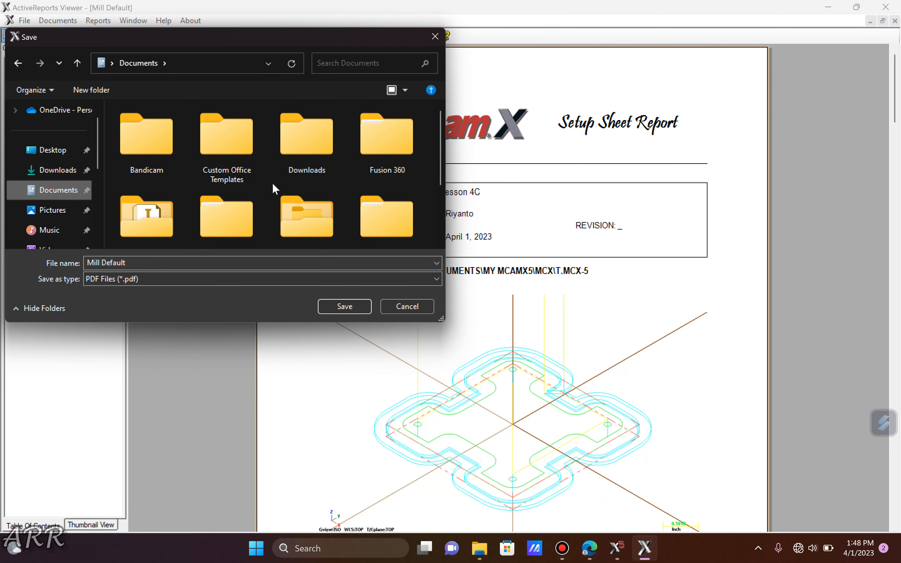
{"action": "scroll", "coordinate": [276, 187], "scroll_direction": "down", "scroll_amount": 3}
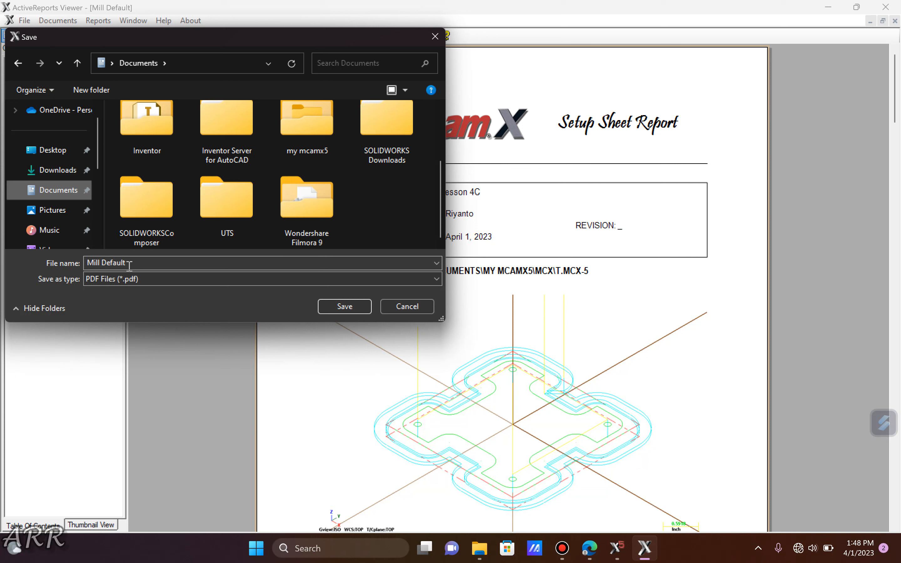
{"action": "left_click", "coordinate": [156, 265]}
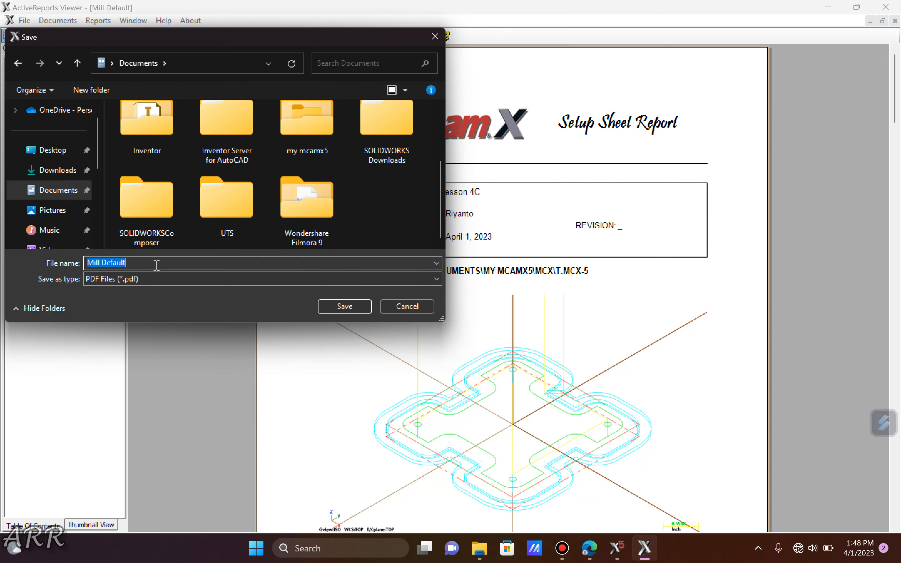
{"action": "type", "text": "setup sheet UTS"}
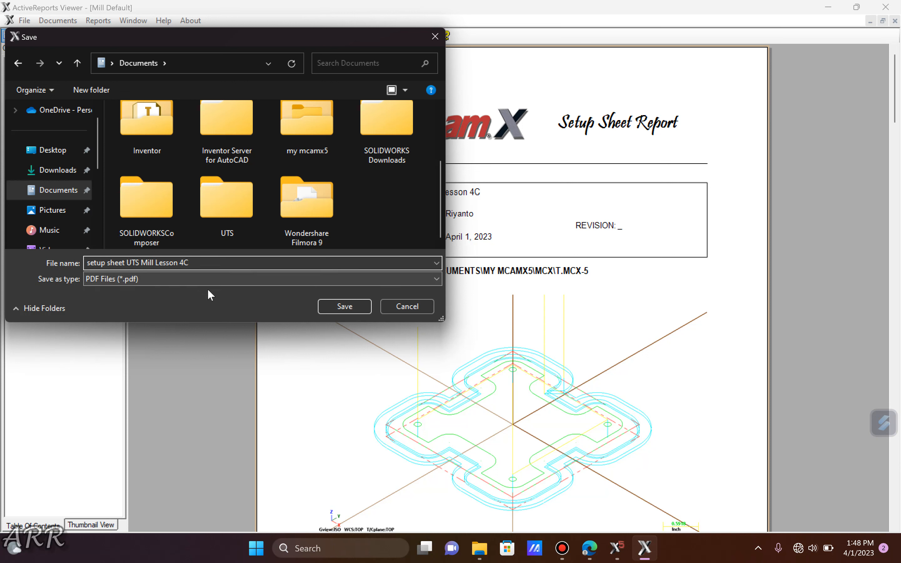
{"action": "left_click", "coordinate": [361, 307]}
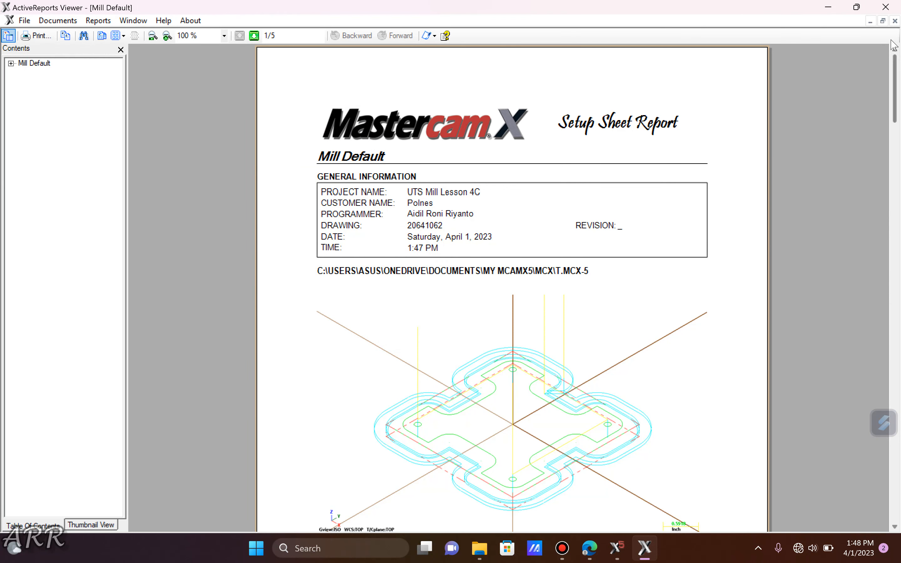
{"action": "left_click", "coordinate": [888, 7]}
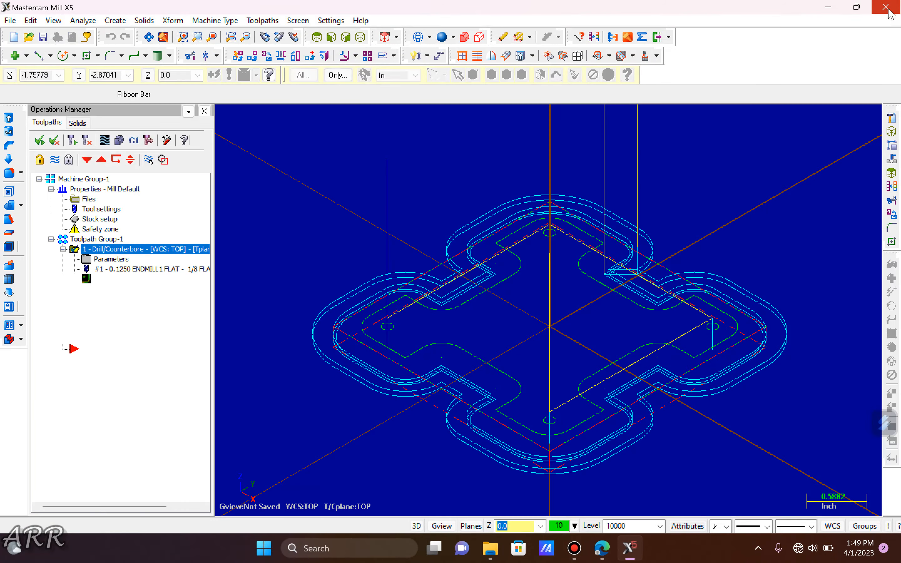
- Minimize Mastercam and open the setup sheet UTS Mill Lesson 4C PDF from Documents in File Explorer
{"action": "left_click", "coordinate": [825, 10]}
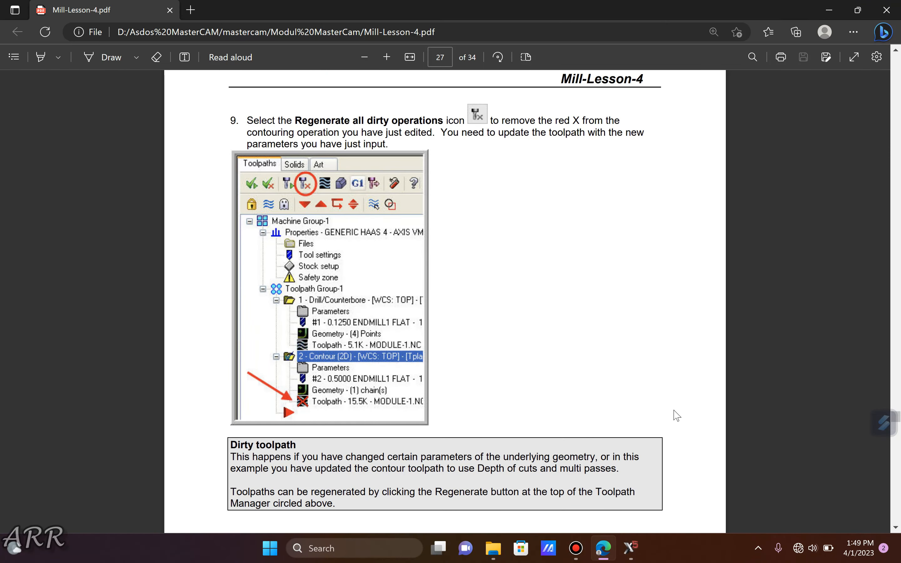
{"action": "left_click", "coordinate": [493, 548]}
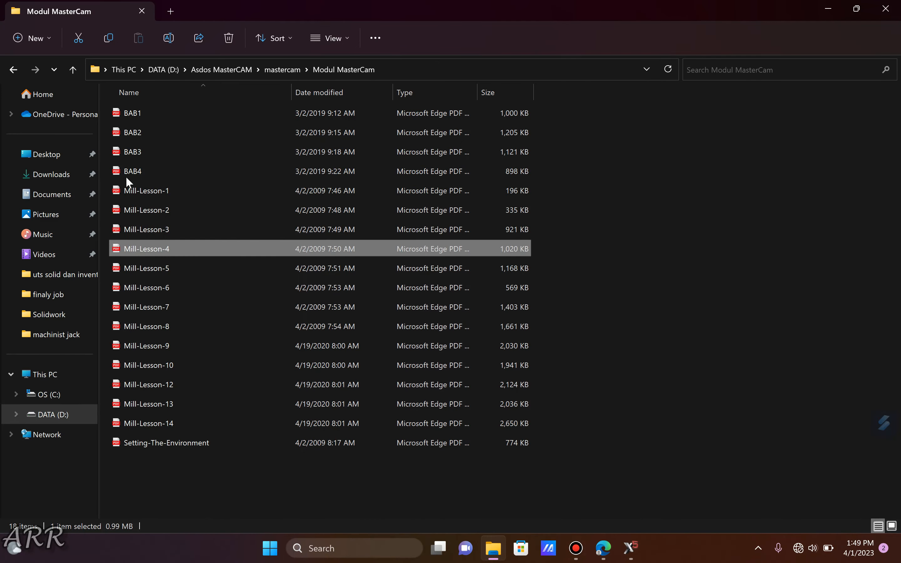
{"action": "left_click", "coordinate": [59, 194]}
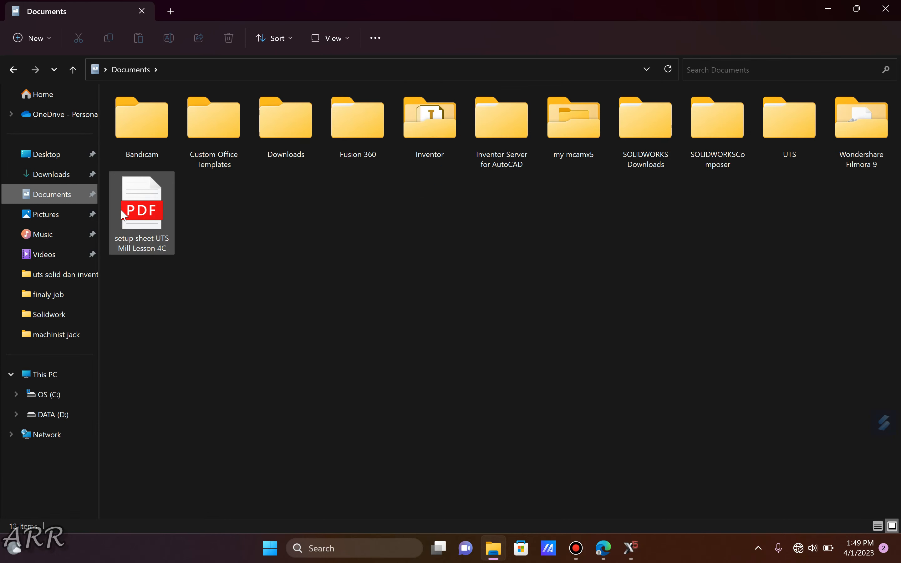
{"action": "double_click", "coordinate": [149, 229]}
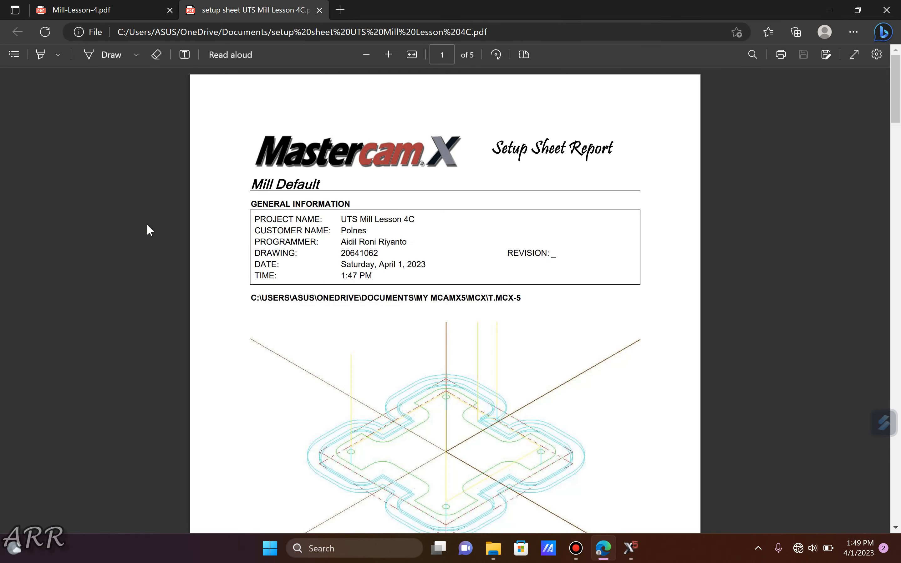
- Check all pages of the exported setup sheet PDF, from general information to work offsets, and minimize the open windows
{"action": "scroll", "coordinate": [462, 169], "scroll_direction": "down", "scroll_amount": 3}
{"action": "scroll", "coordinate": [459, 174], "scroll_direction": "down", "scroll_amount": 6}
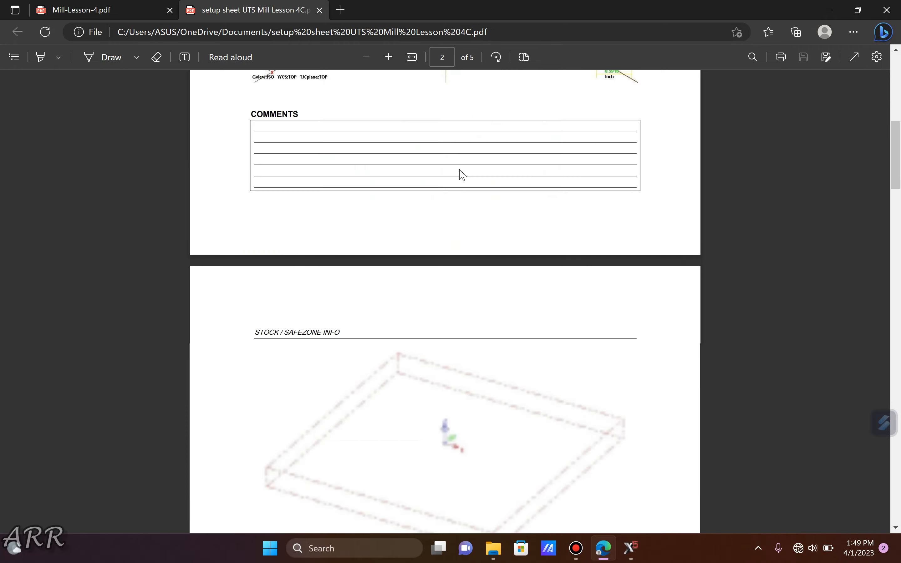
{"action": "scroll", "coordinate": [443, 231], "scroll_direction": "up", "scroll_amount": 8}
{"action": "scroll", "coordinate": [443, 230], "scroll_direction": "down", "scroll_amount": 6}
{"action": "scroll", "coordinate": [446, 231], "scroll_direction": "down", "scroll_amount": 20}
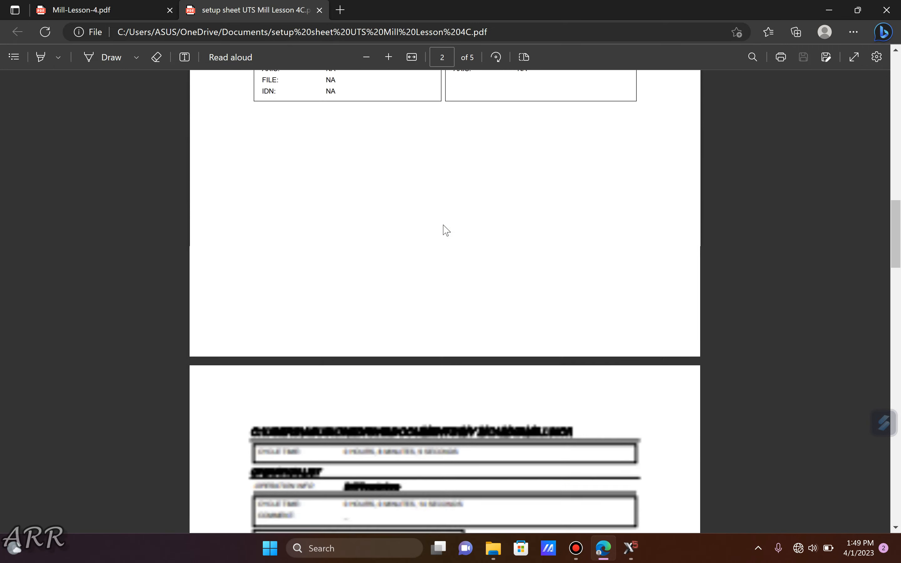
{"action": "scroll", "coordinate": [446, 233], "scroll_direction": "up", "scroll_amount": 18}
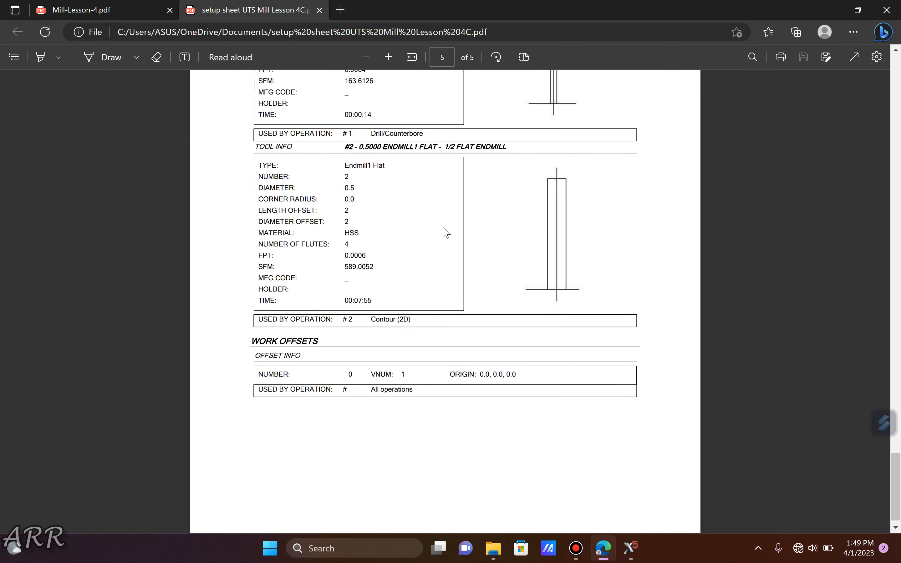
{"action": "scroll", "coordinate": [447, 226], "scroll_direction": "up", "scroll_amount": 10}
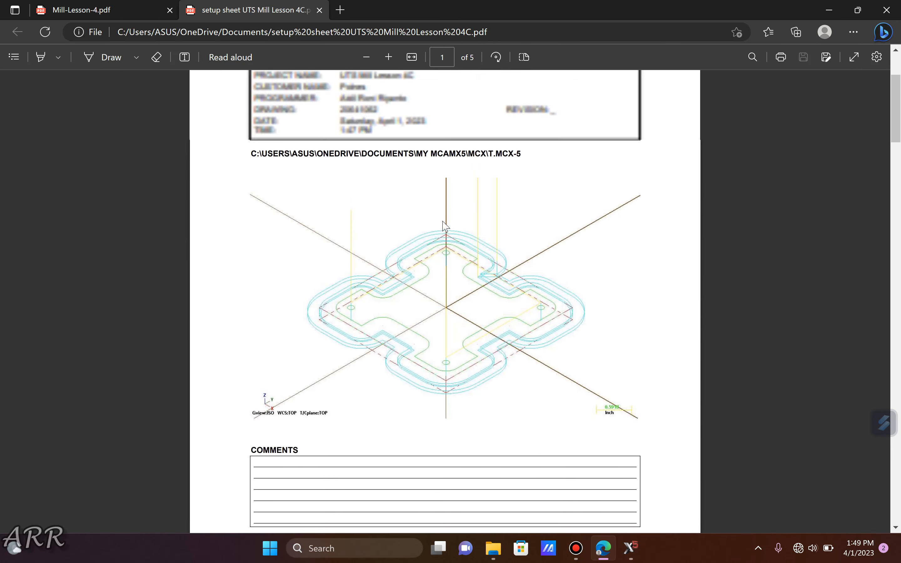
{"action": "left_click", "coordinate": [828, 10]}
{"action": "left_click", "coordinate": [829, 10]}
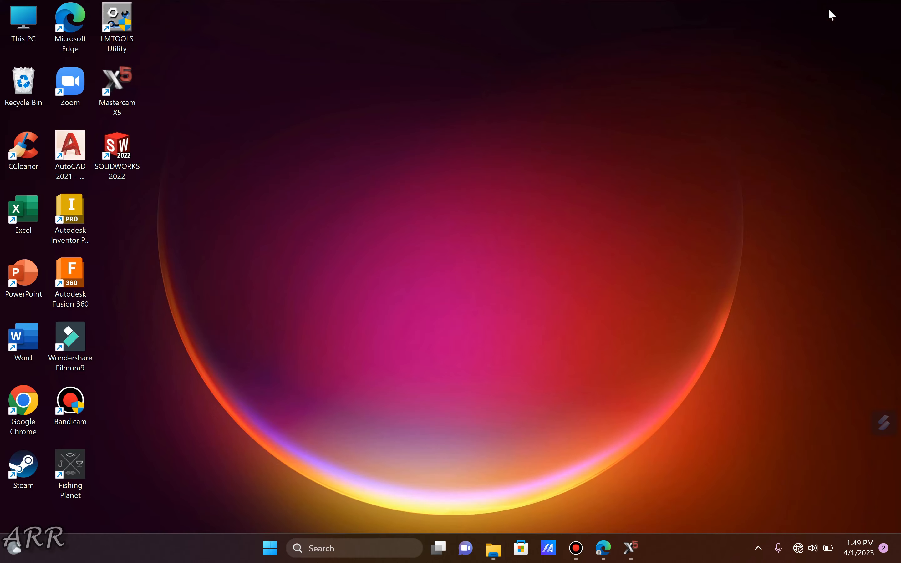
- Return to Mastercam and post the selected toolpaths with both NC and NCI file output enabled
{"action": "left_click", "coordinate": [630, 547]}
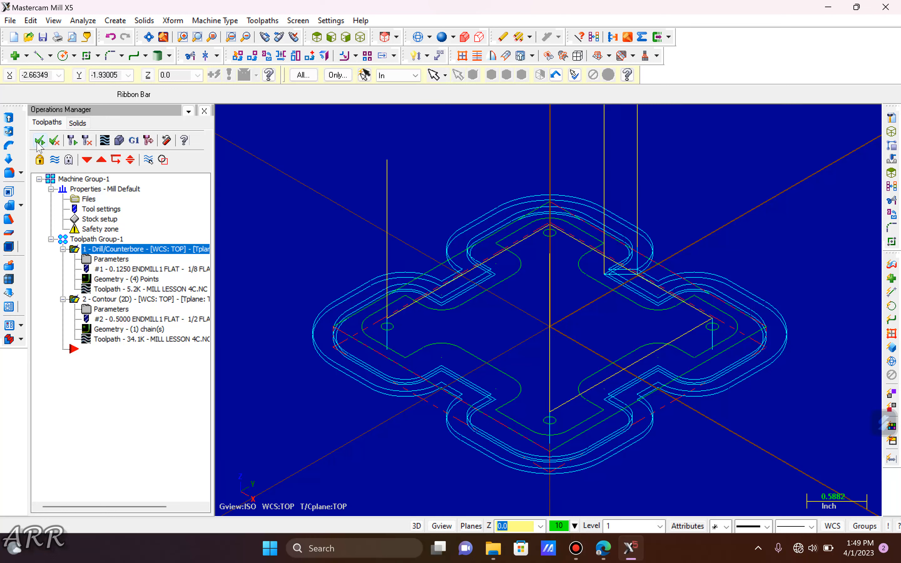
{"action": "left_click", "coordinate": [135, 141]}
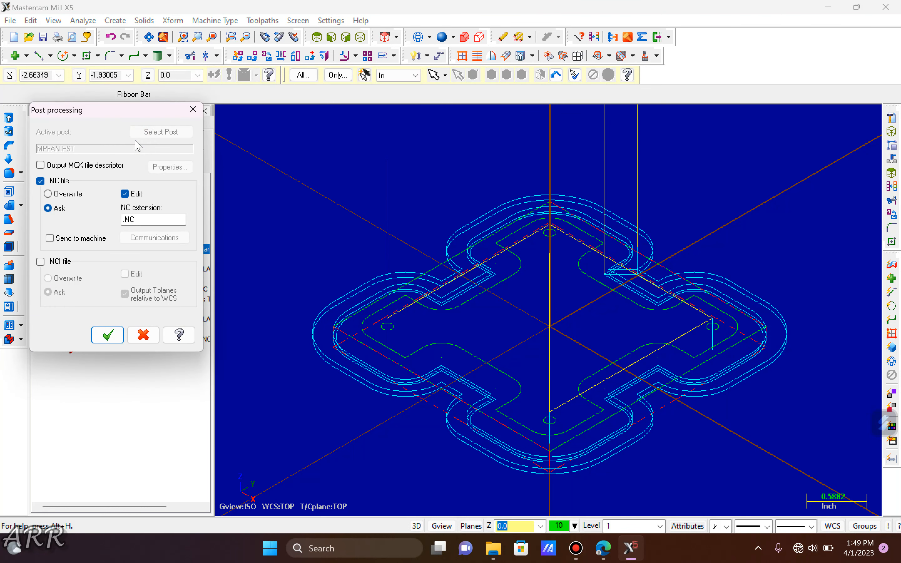
{"action": "left_click", "coordinate": [41, 262]}
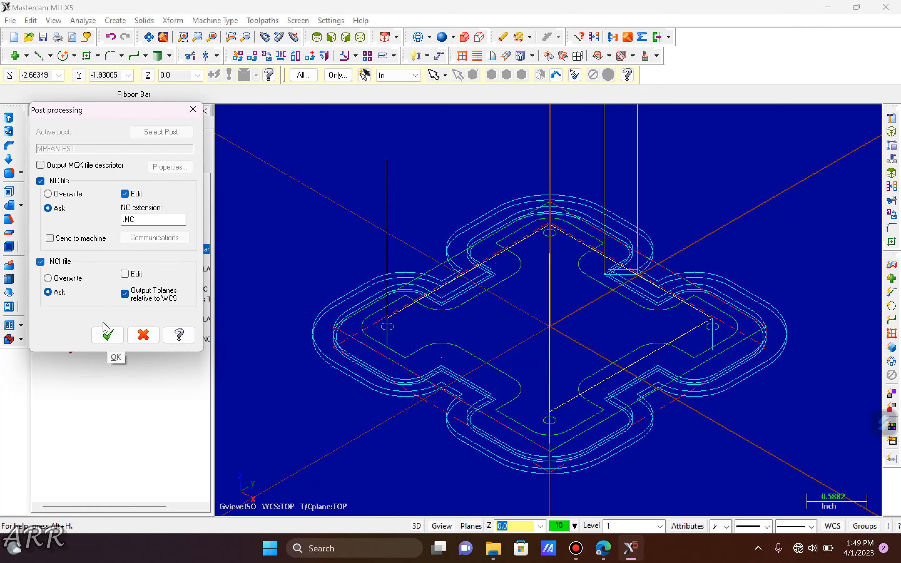
{"action": "left_click", "coordinate": [104, 337]}
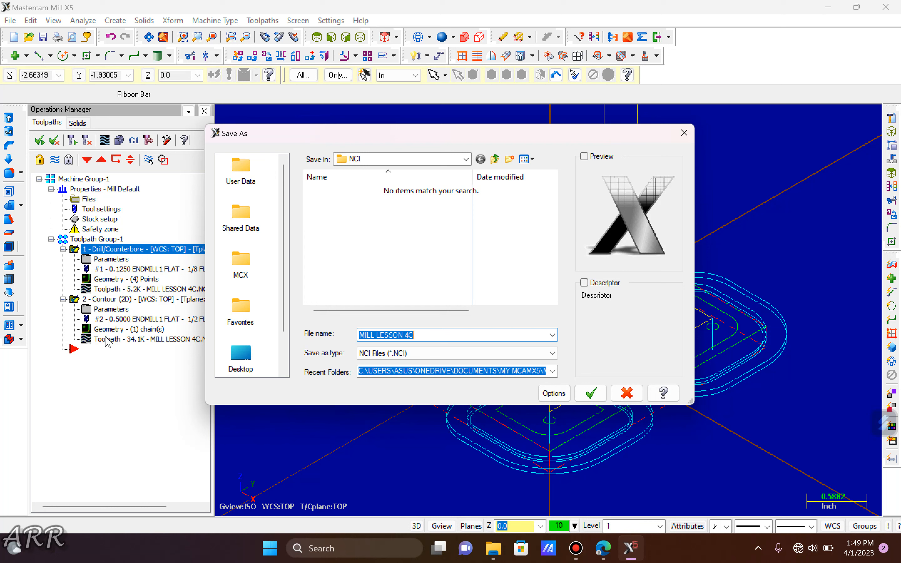
- Save the NCI file in the Documents folder as UTS MILL LESSON 4C
{"action": "left_click", "coordinate": [466, 160]}
{"action": "left_click", "coordinate": [382, 213]}
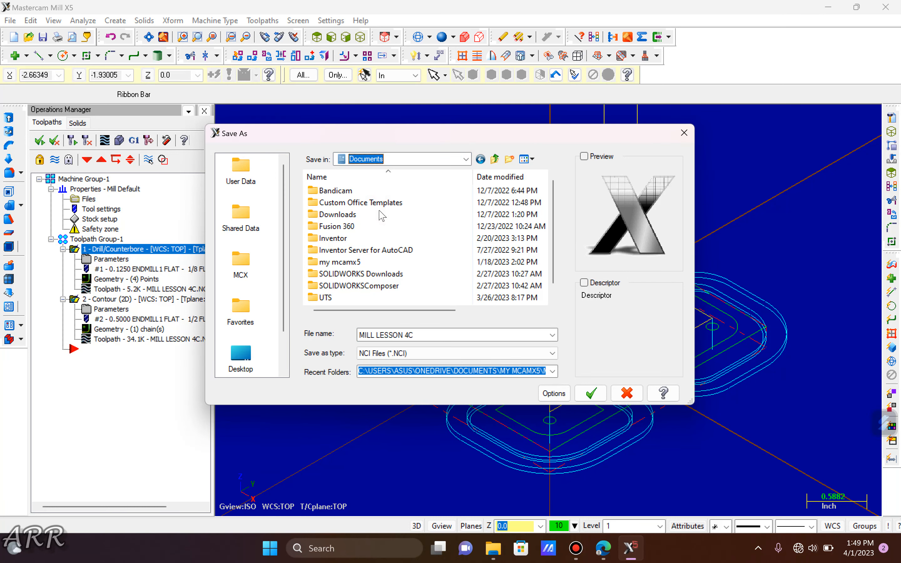
{"action": "scroll", "coordinate": [382, 216], "scroll_direction": "down", "scroll_amount": 1}
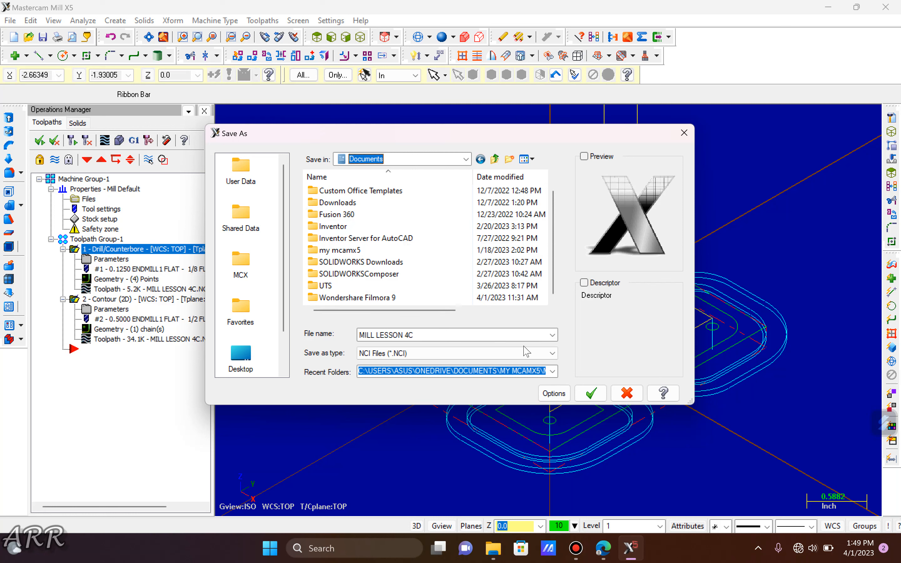
{"action": "left_click", "coordinate": [361, 334]}
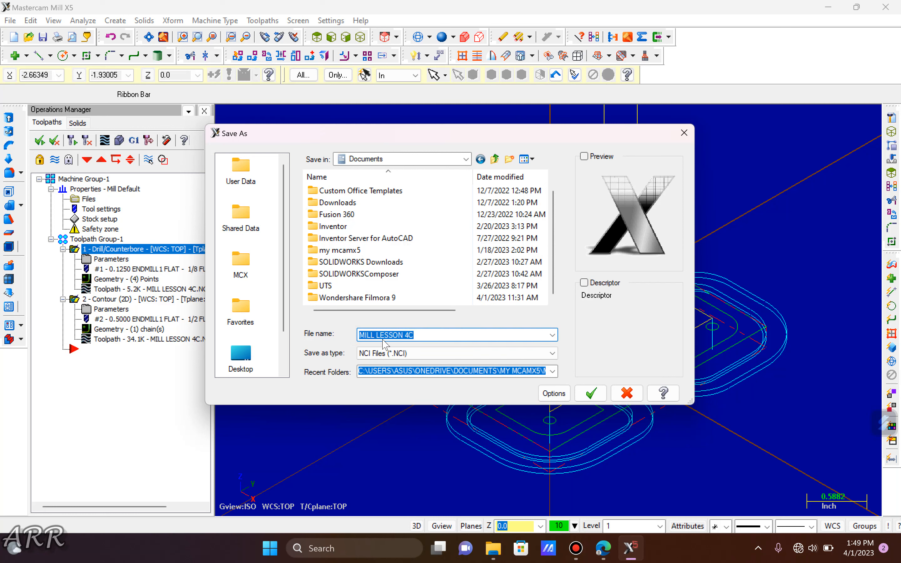
{"action": "key", "text": "Home"}
{"action": "type", "text": "UTS"}
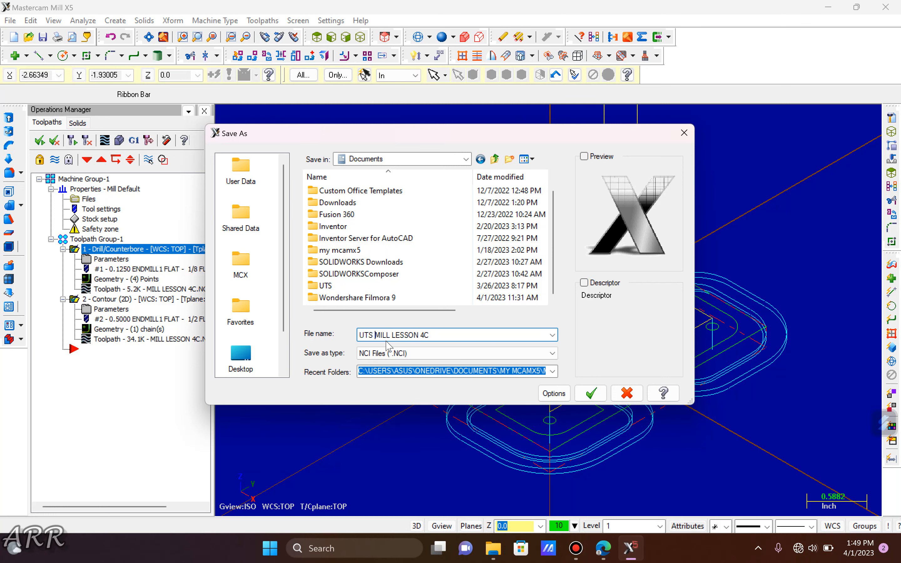
{"action": "left_click", "coordinate": [596, 391]}
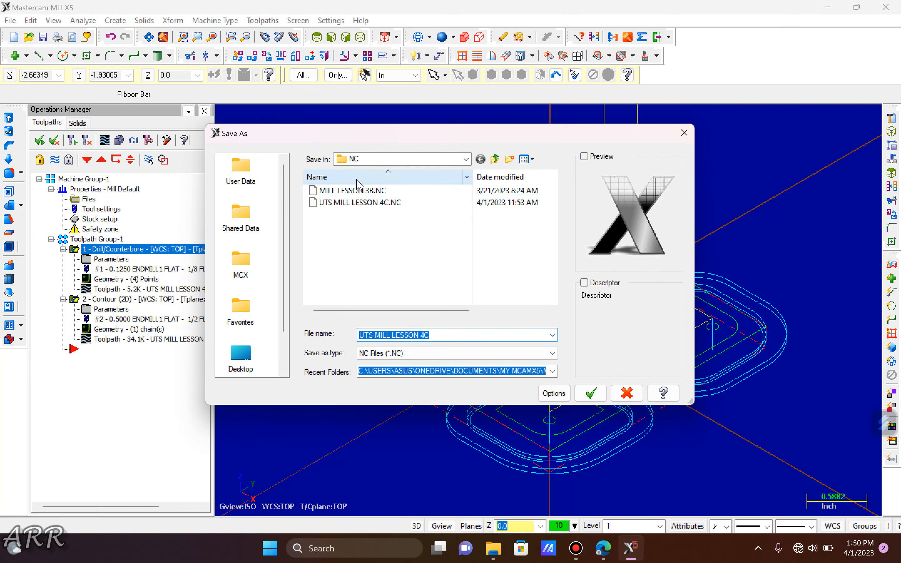
- Save the NC file as UTS MILL LESSON 4C in the Documents folder
{"action": "left_click", "coordinate": [466, 159]}
{"action": "left_click", "coordinate": [372, 211]}
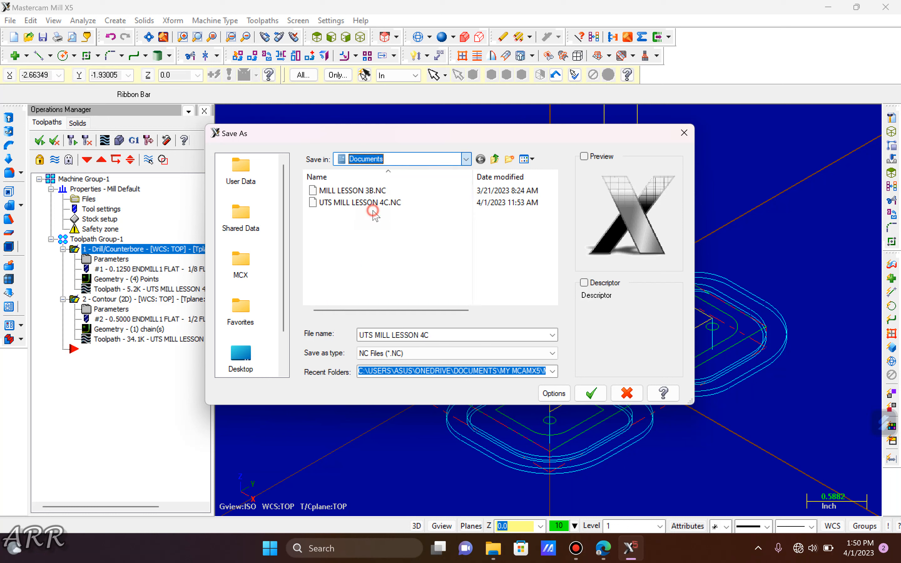
{"action": "left_click", "coordinate": [598, 394]}
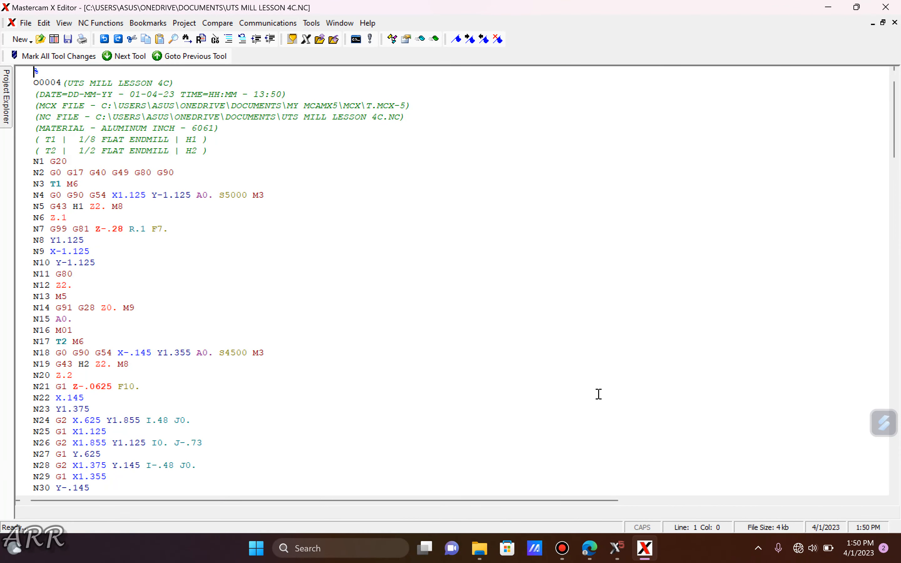
- Review the posted NC program, from its header comments and tool list through the drilling and contour blocks
{"action": "scroll", "coordinate": [160, 177], "scroll_direction": "down", "scroll_amount": 1}
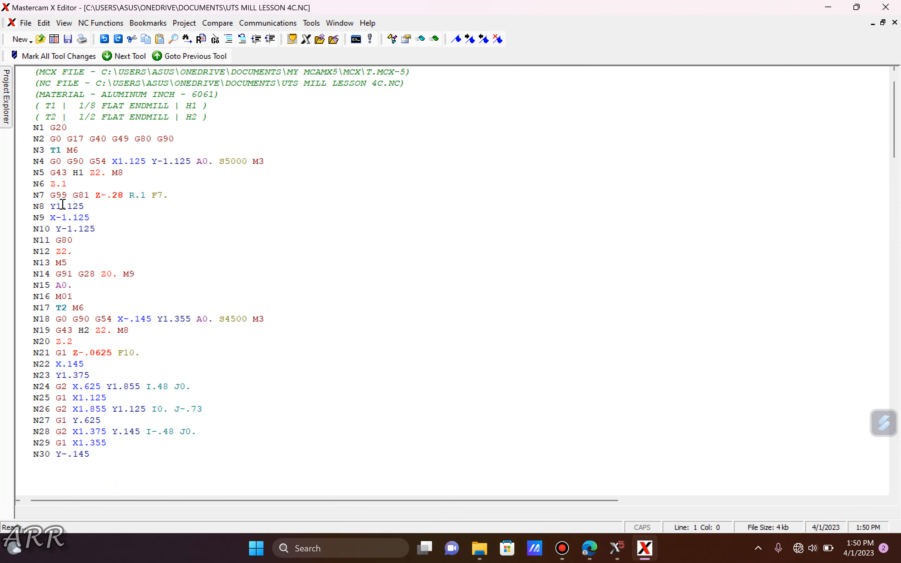
{"action": "scroll", "coordinate": [111, 254], "scroll_direction": "up", "scroll_amount": 1}
{"action": "scroll", "coordinate": [116, 154], "scroll_direction": "down", "scroll_amount": 16}
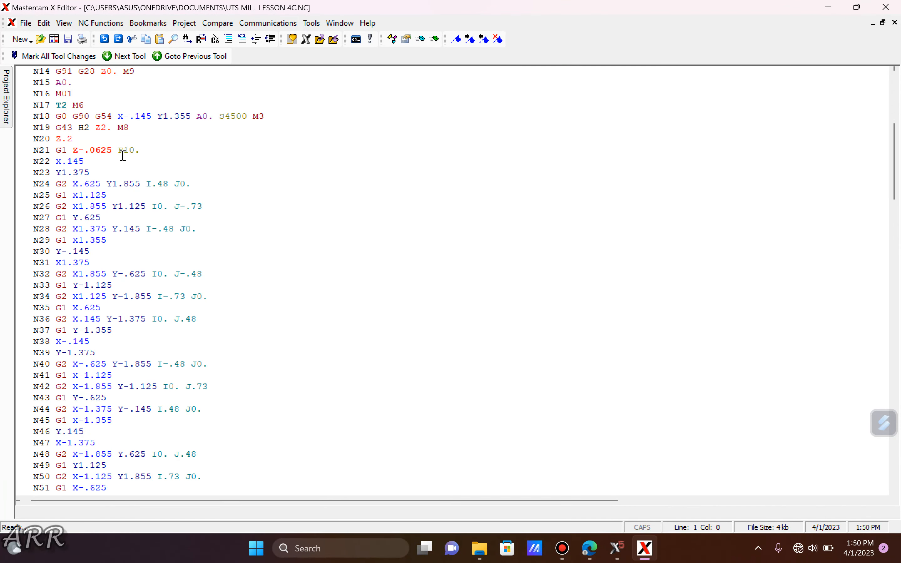
{"action": "scroll", "coordinate": [113, 194], "scroll_direction": "down", "scroll_amount": 20}
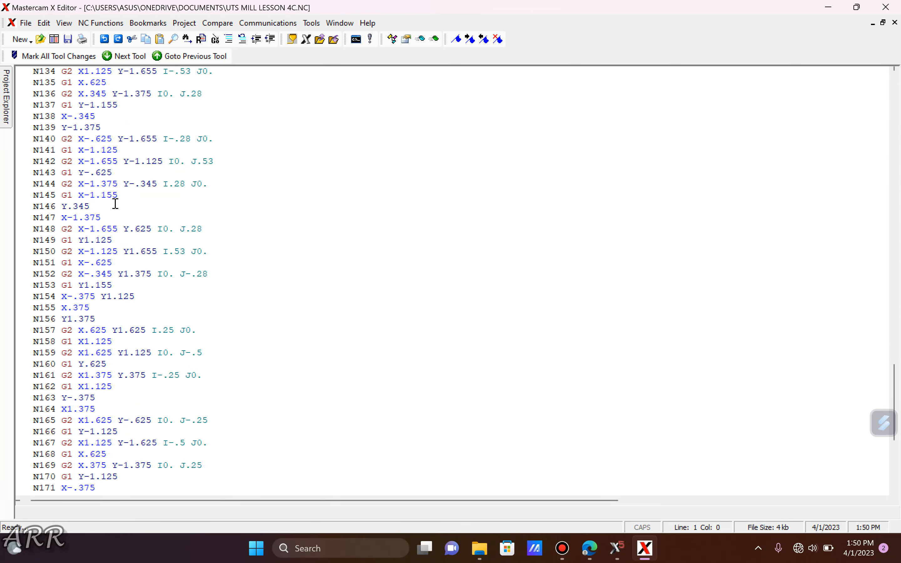
{"action": "scroll", "coordinate": [117, 197], "scroll_direction": "up", "scroll_amount": 20}
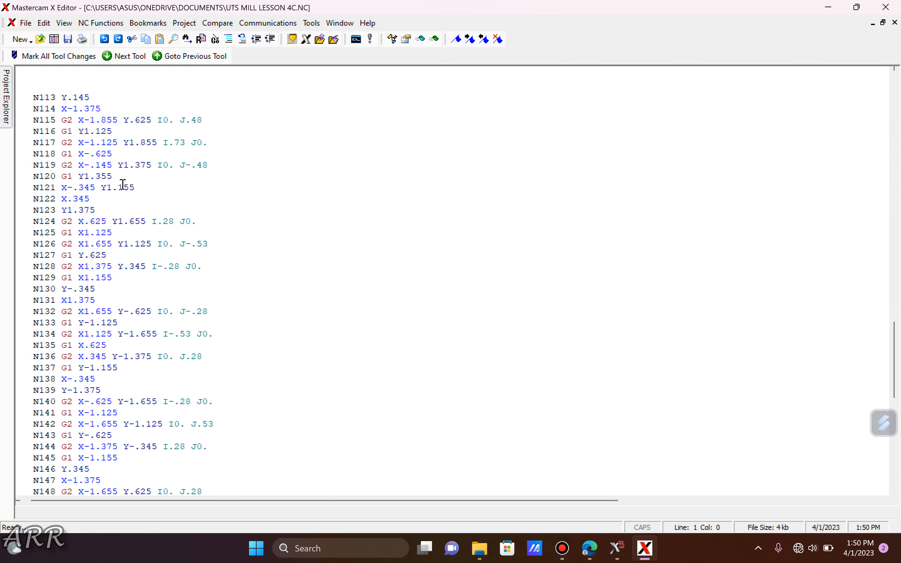
{"action": "scroll", "coordinate": [124, 184], "scroll_direction": "up", "scroll_amount": 13}
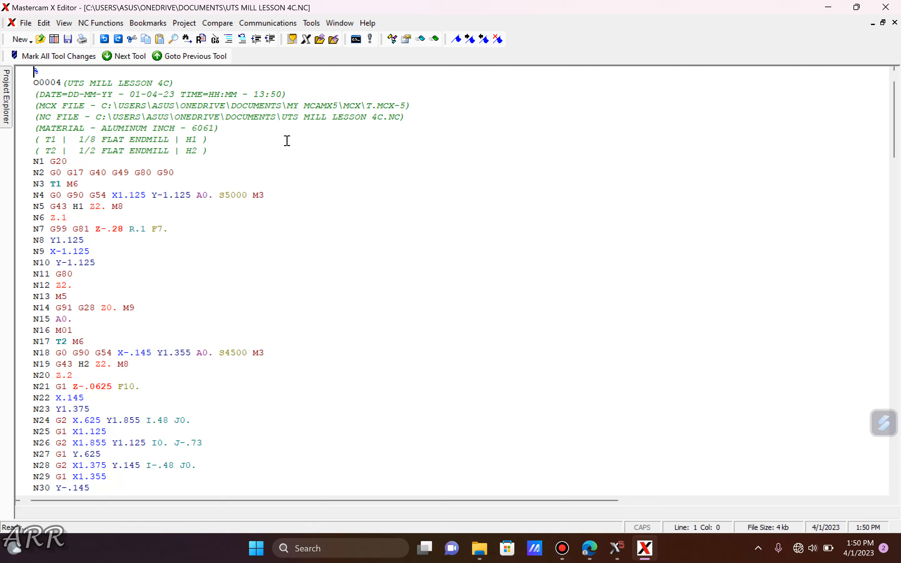
{"action": "left_click", "coordinate": [287, 151]}
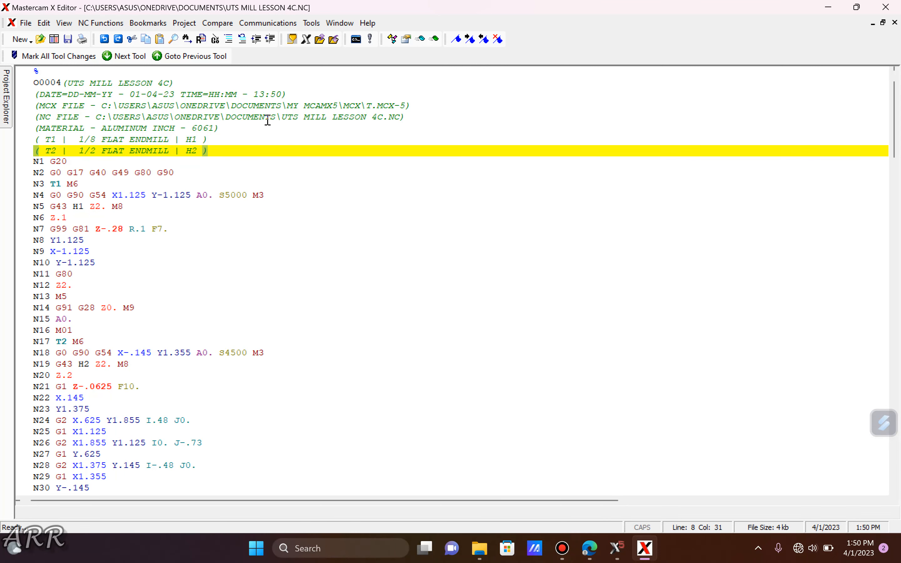
{"action": "left_click", "coordinate": [57, 80]}
{"action": "left_click", "coordinate": [208, 150]}
- Save the NC program as UTS MILL LESSON 4C in Documents, replacing the existing NC file
{"action": "left_click", "coordinate": [25, 22]}
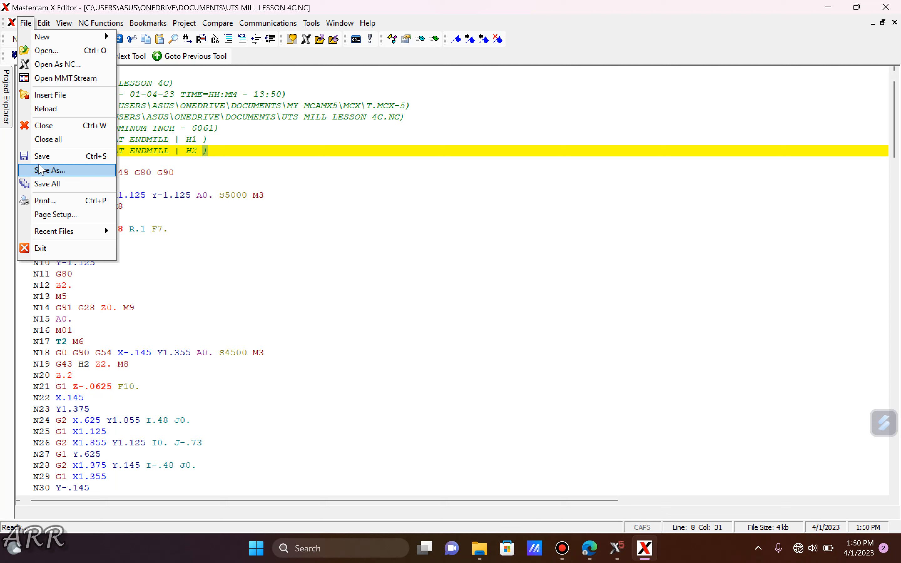
{"action": "left_click", "coordinate": [41, 170]}
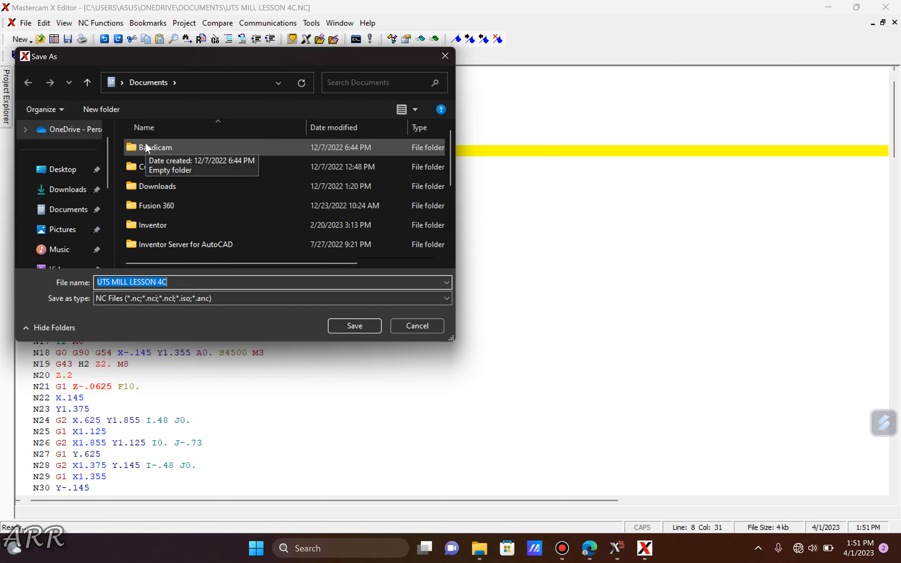
{"action": "scroll", "coordinate": [232, 208], "scroll_direction": "down", "scroll_amount": 5}
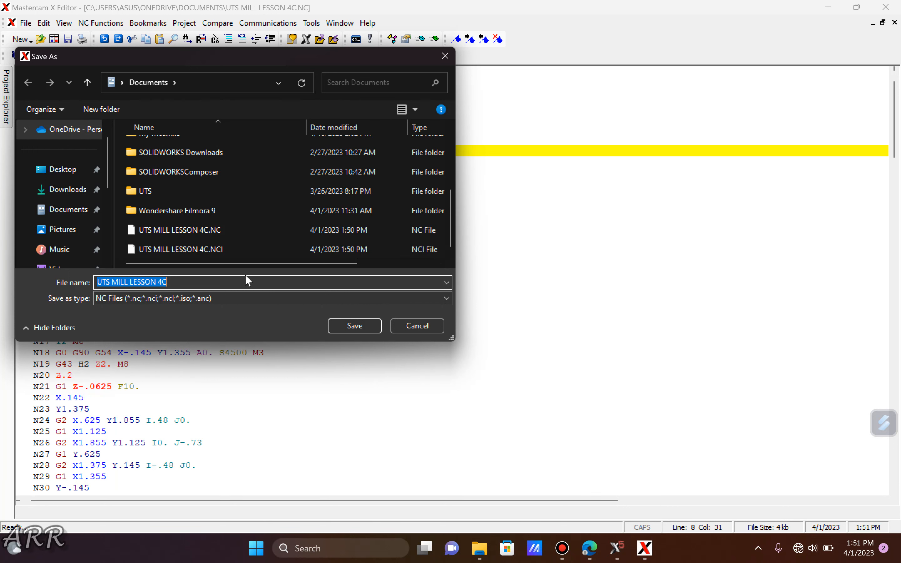
{"action": "left_click", "coordinate": [349, 329]}
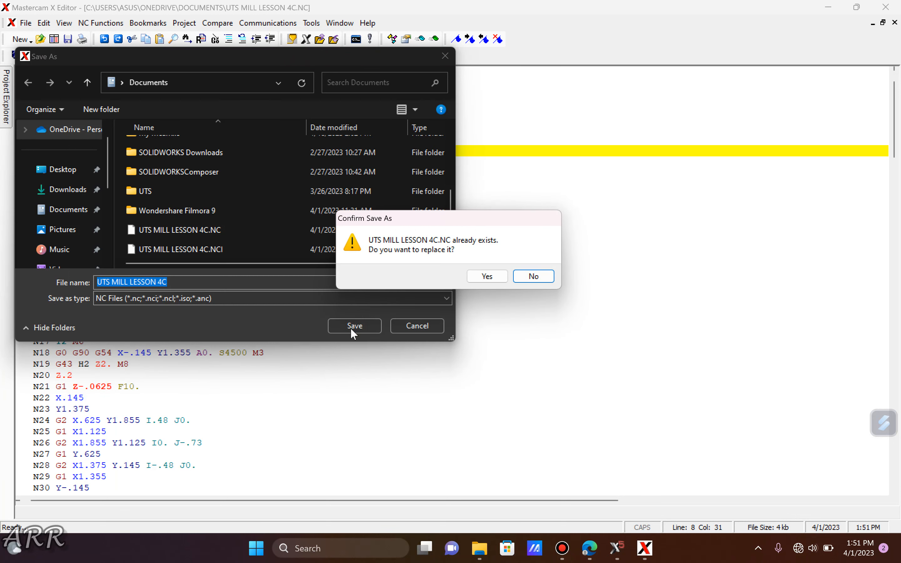
{"action": "left_click", "coordinate": [486, 277]}
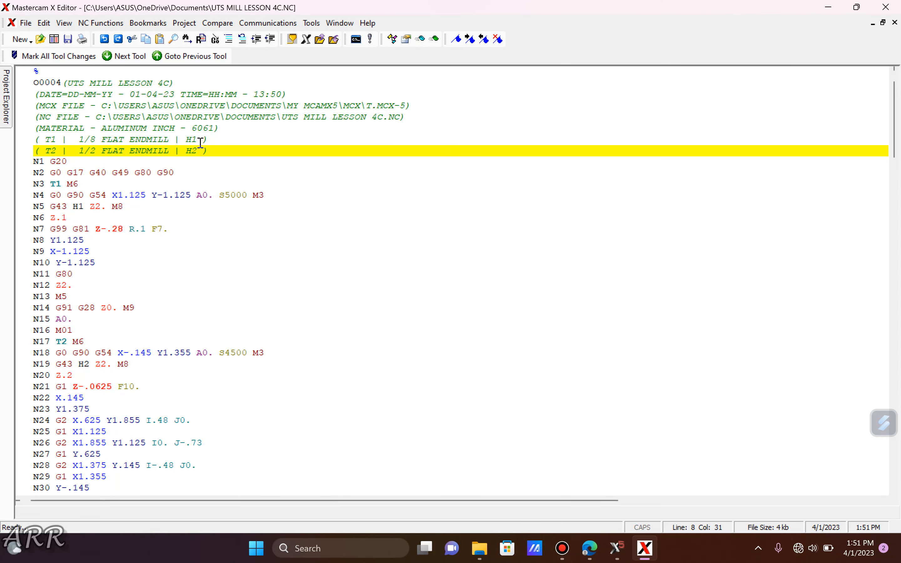
{"action": "left_click", "coordinate": [31, 42]}
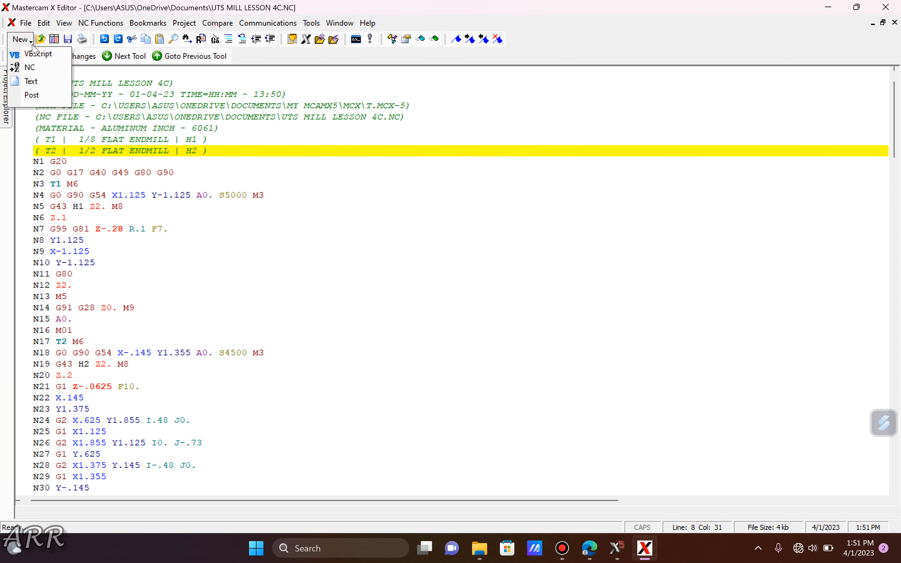
{"action": "left_click", "coordinate": [31, 42]}
{"action": "left_click", "coordinate": [25, 22]}
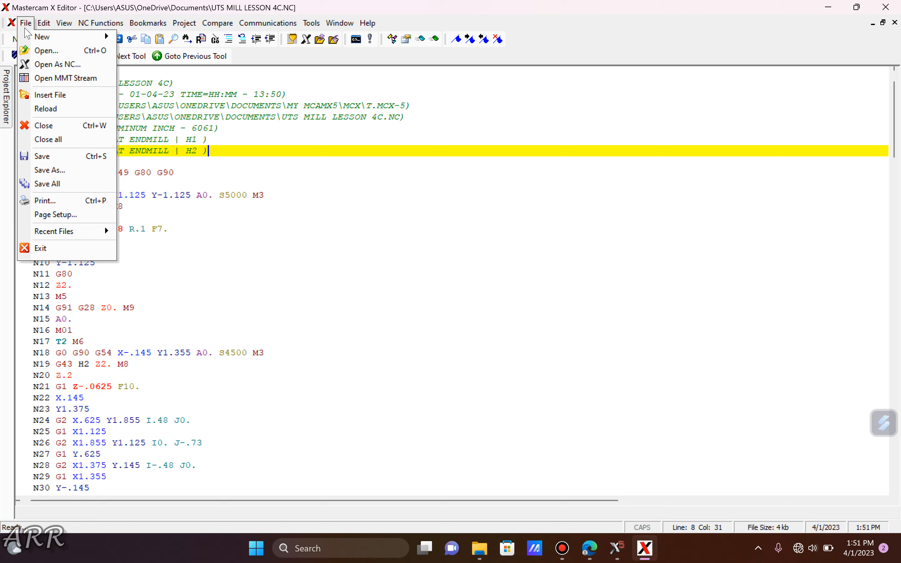
{"action": "left_click", "coordinate": [25, 23]}
{"action": "left_click", "coordinate": [44, 23]}
{"action": "left_click", "coordinate": [44, 23]}
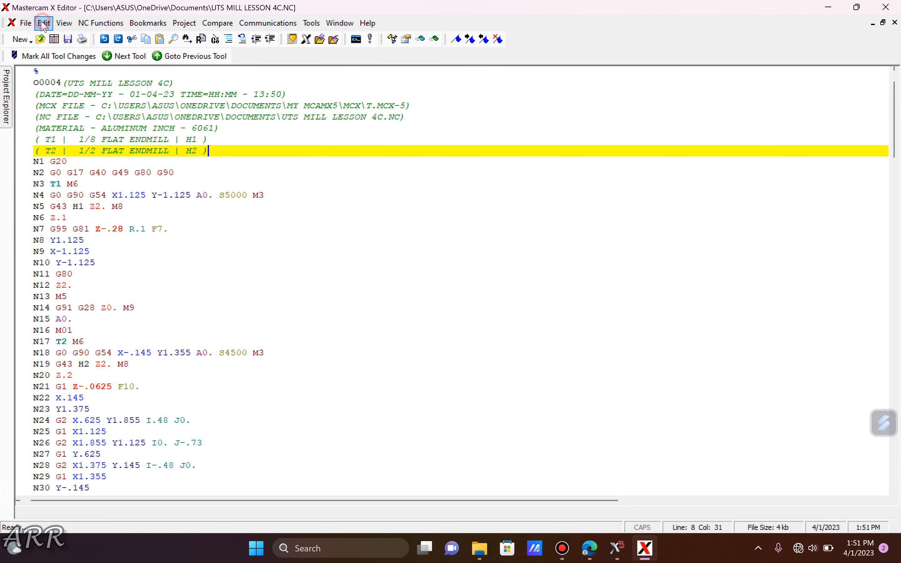
{"action": "left_click", "coordinate": [29, 27]}
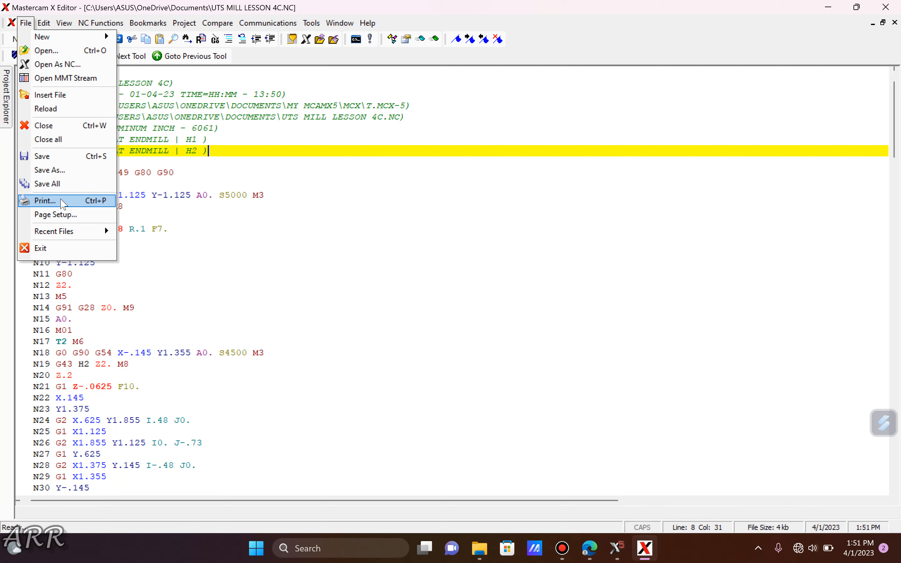
{"action": "left_click", "coordinate": [51, 203]}
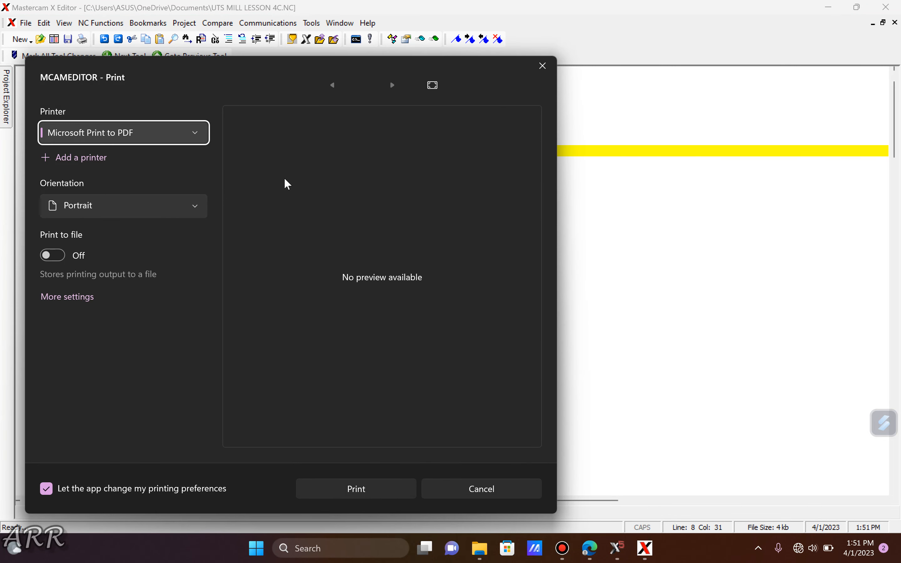
{"action": "left_click", "coordinate": [543, 65]}
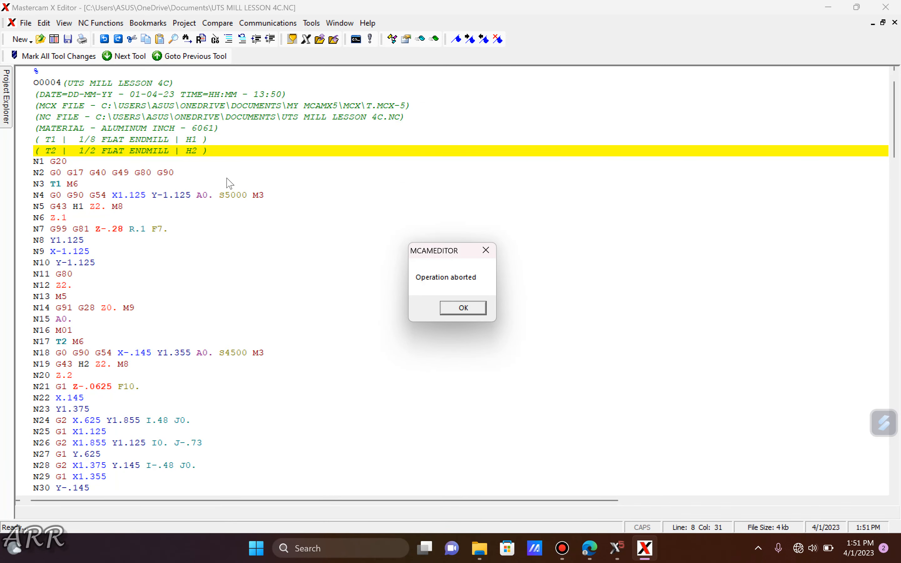
{"action": "left_click", "coordinate": [486, 250]}
- Send the NC program to the Microsoft Print to PDF printer in portrait orientation
{"action": "left_click", "coordinate": [26, 24]}
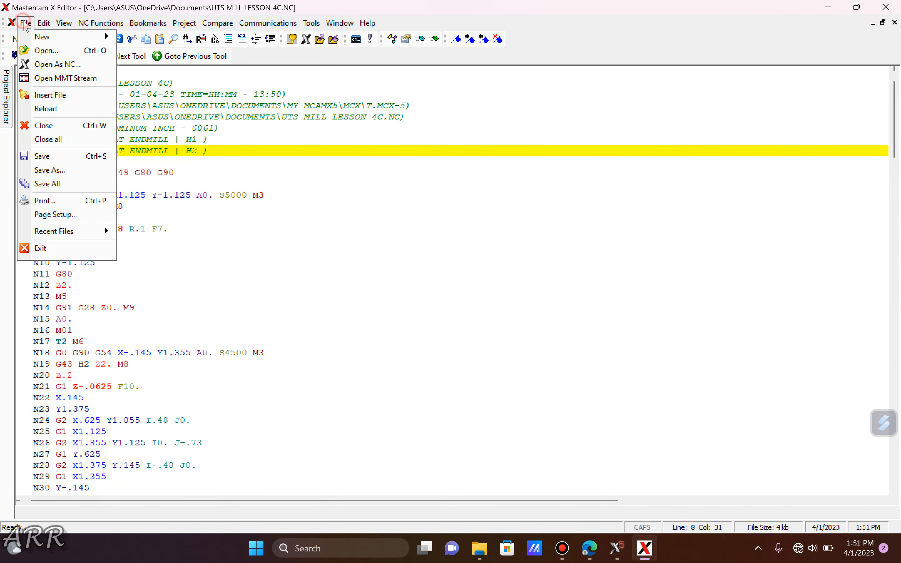
{"action": "left_click", "coordinate": [64, 200]}
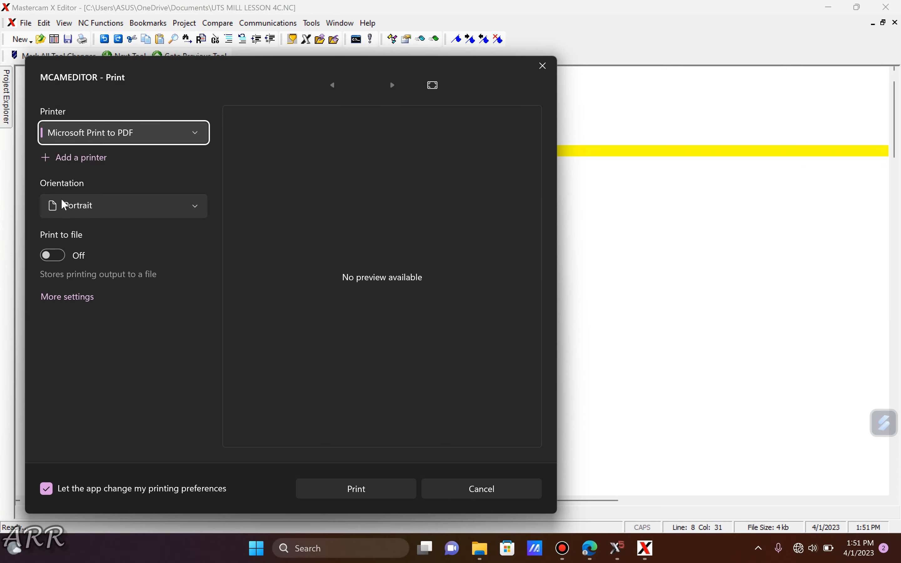
{"action": "left_click", "coordinate": [169, 140]}
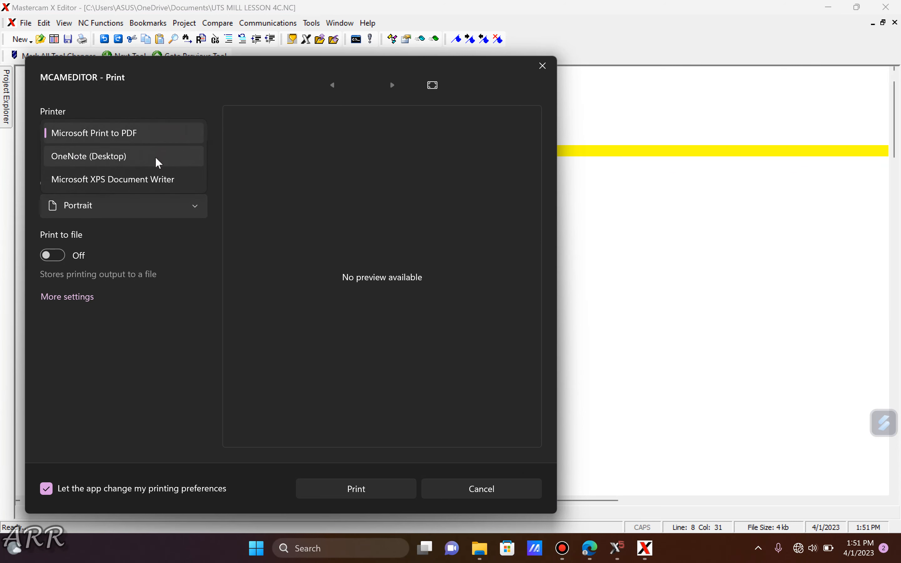
{"action": "left_click", "coordinate": [133, 139]}
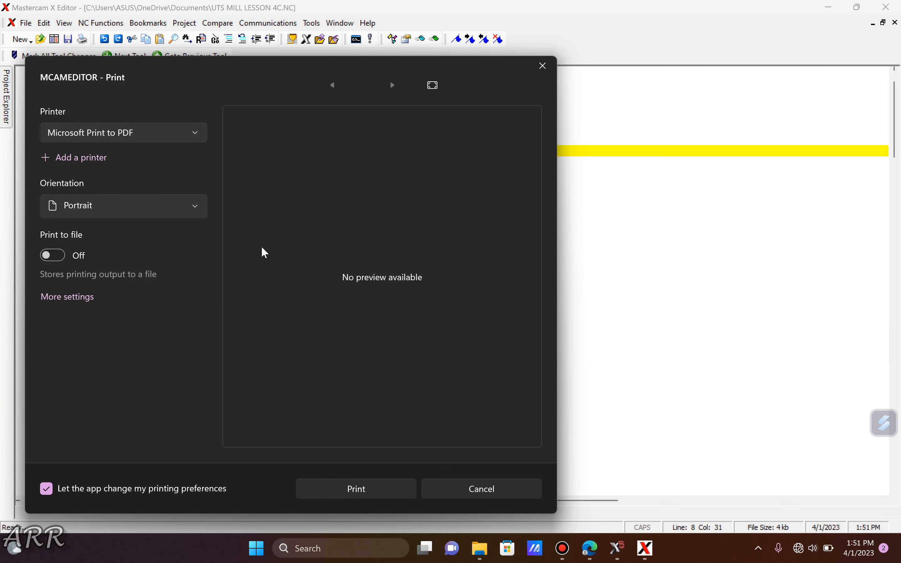
{"action": "left_click", "coordinate": [183, 217]}
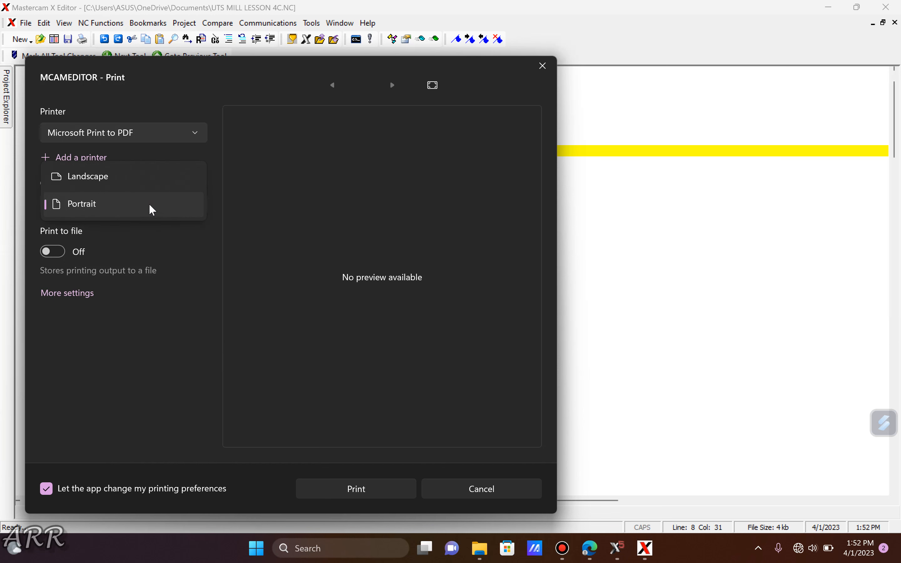
{"action": "left_click", "coordinate": [150, 206]}
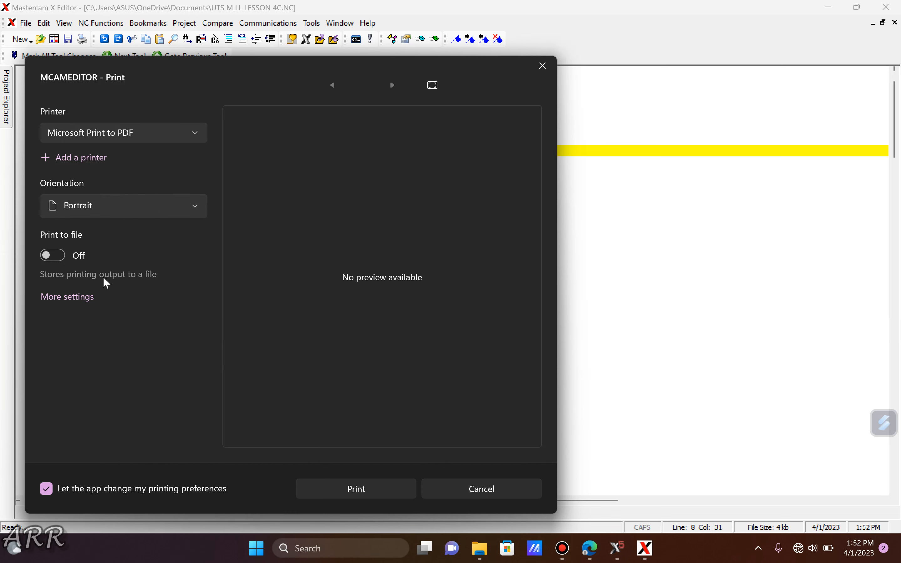
{"action": "left_click", "coordinate": [53, 256]}
{"action": "left_click", "coordinate": [372, 496]}
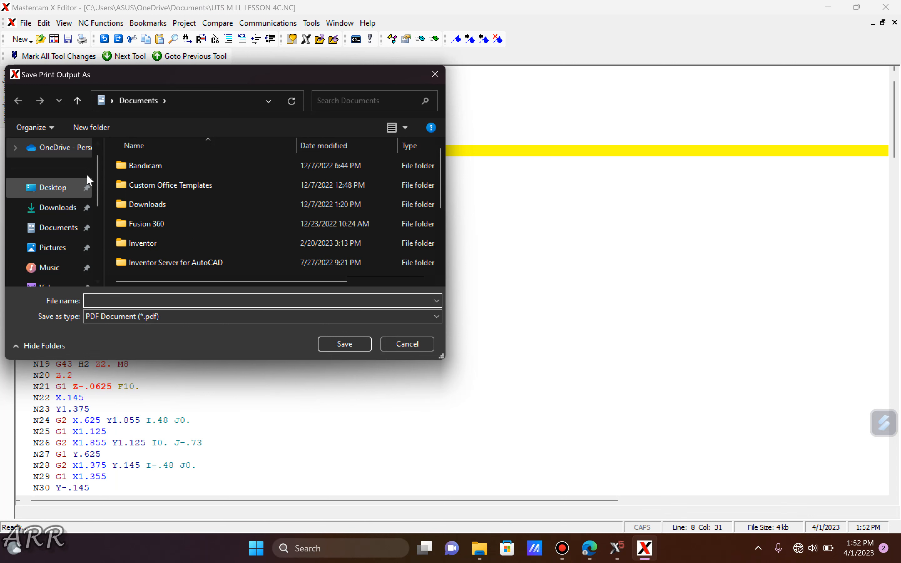
- Save the NC code printout as a PDF named G-Code UTS Mill Lesson 4C in the Documents folder
{"action": "scroll", "coordinate": [257, 217], "scroll_direction": "down", "scroll_amount": 2}
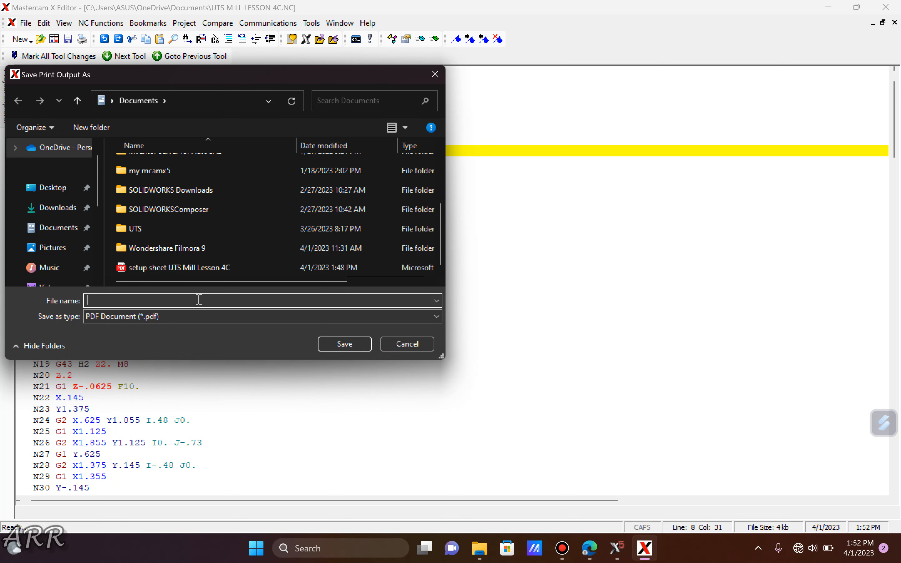
{"action": "type", "text": "G-Code UTS Mill Less"}
{"action": "type", "text": "on 4C"}
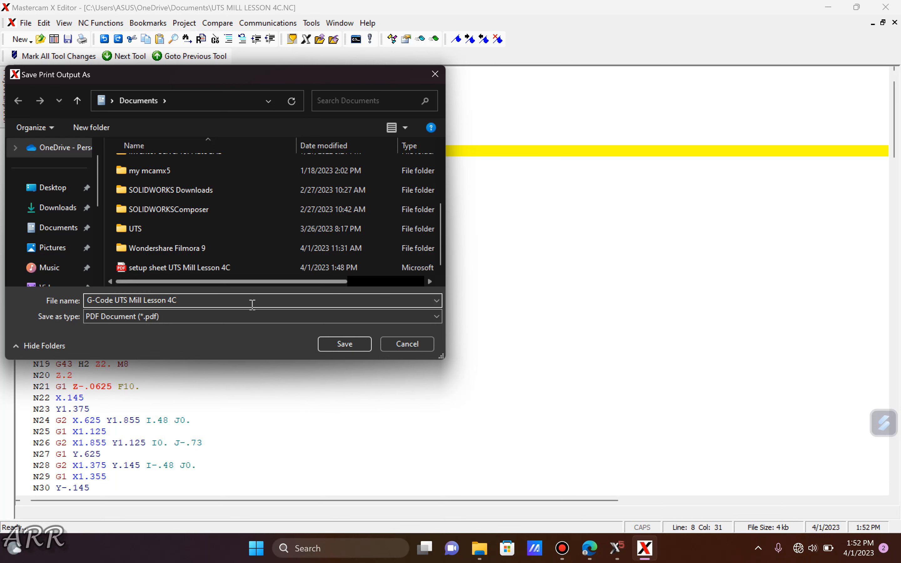
{"action": "left_click", "coordinate": [343, 344]}
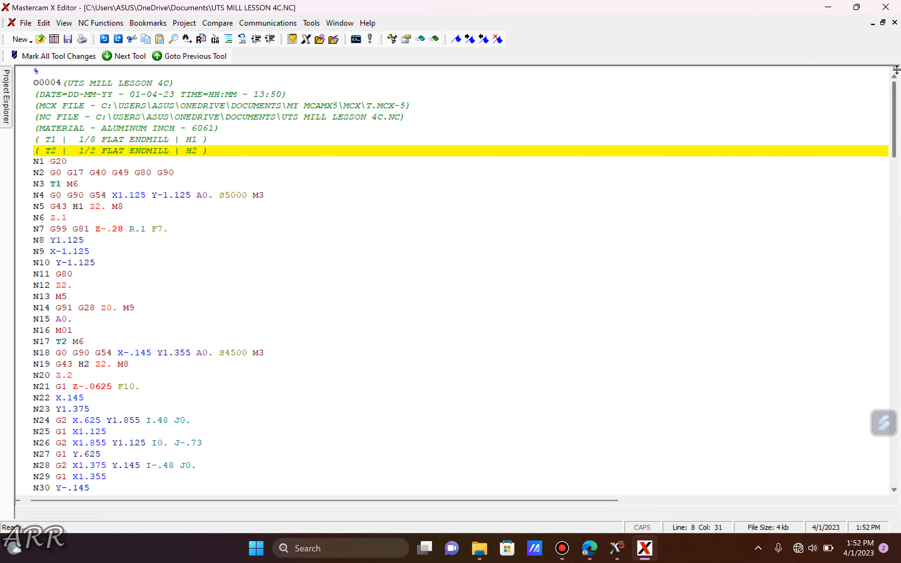
- Close the NC editor and open the G-Code UTS Mill Lesson 4C PDF from the Documents folder
{"action": "left_click", "coordinate": [893, 9]}
{"action": "left_click", "coordinate": [894, 9]}
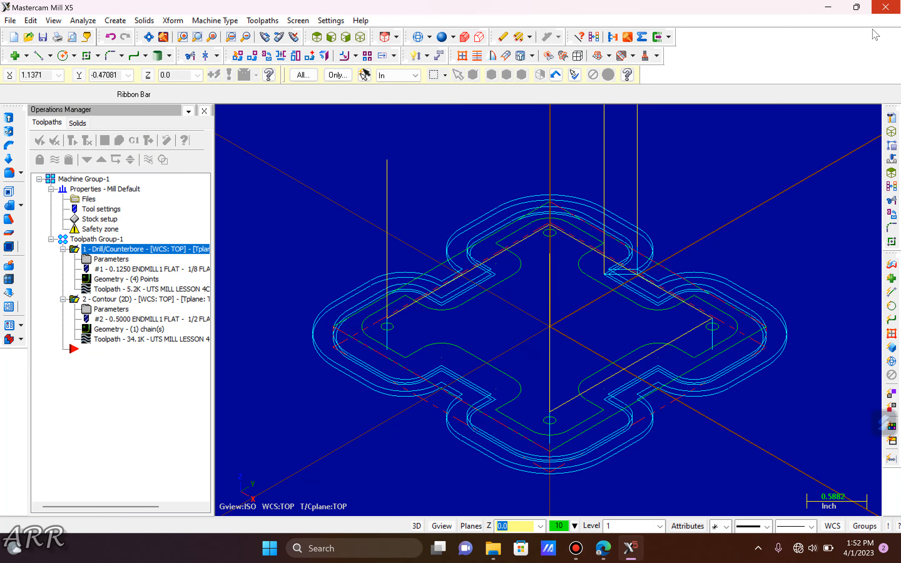
{"action": "left_click", "coordinate": [829, 7]}
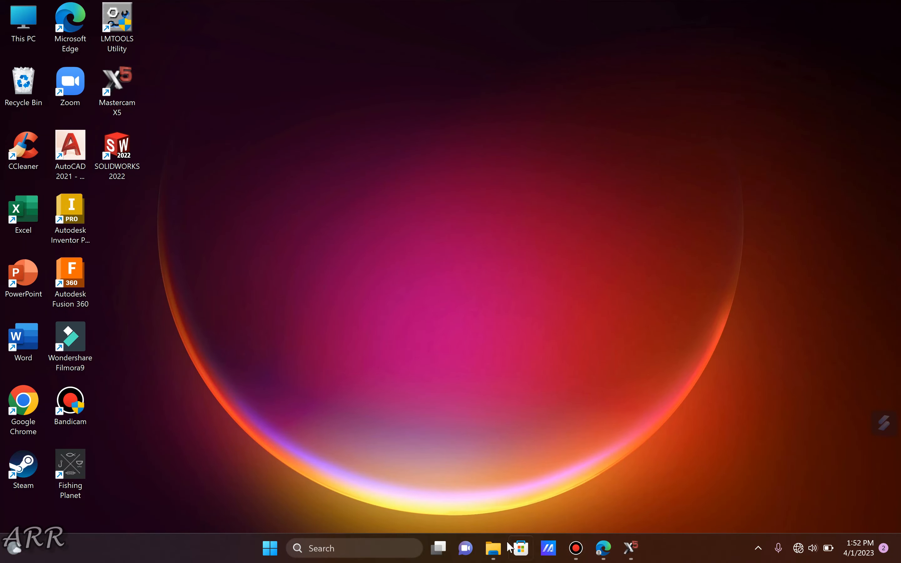
{"action": "left_click", "coordinate": [493, 548]}
{"action": "left_click", "coordinate": [57, 192]}
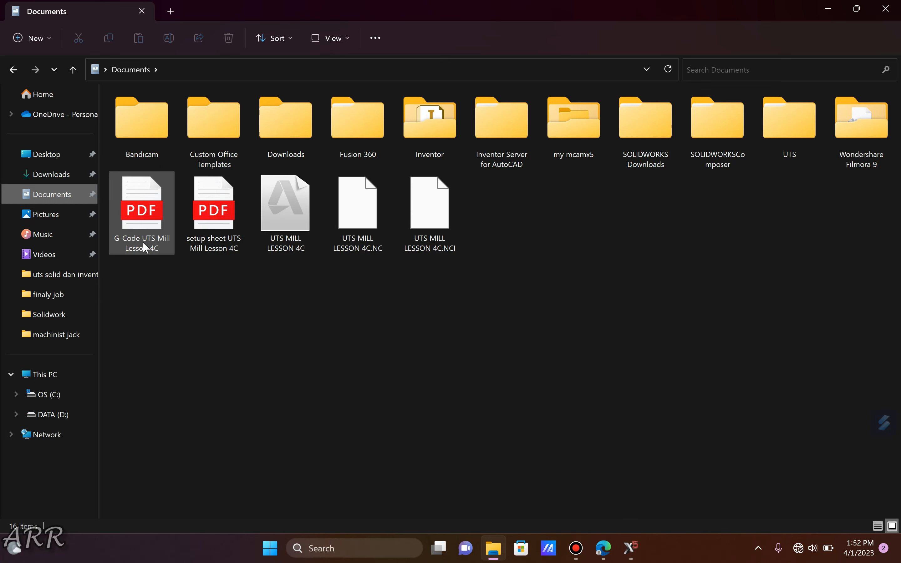
{"action": "double_click", "coordinate": [140, 207]}
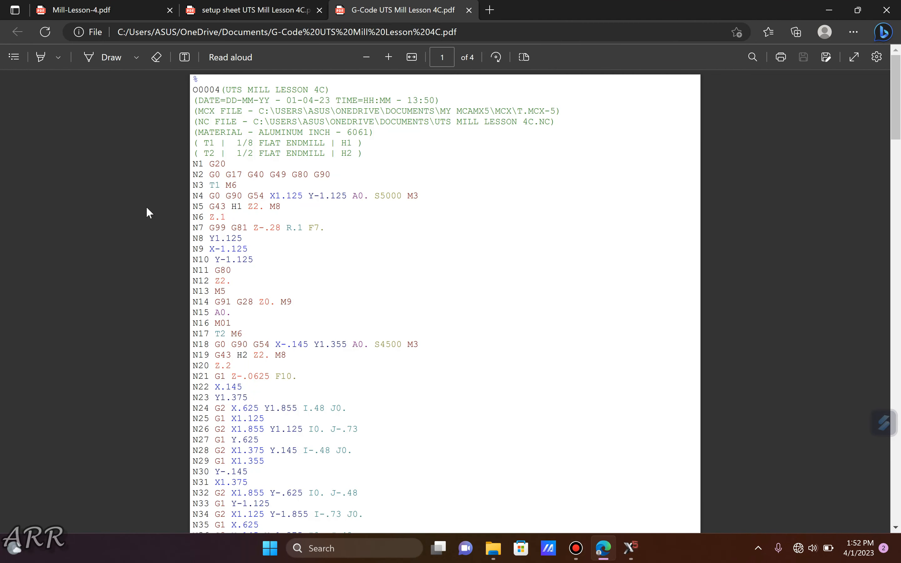
- Look through the G-code PDF's pages and the setup sheet report, from its general information to the operation list
{"action": "scroll", "coordinate": [327, 261], "scroll_direction": "down", "scroll_amount": 12}
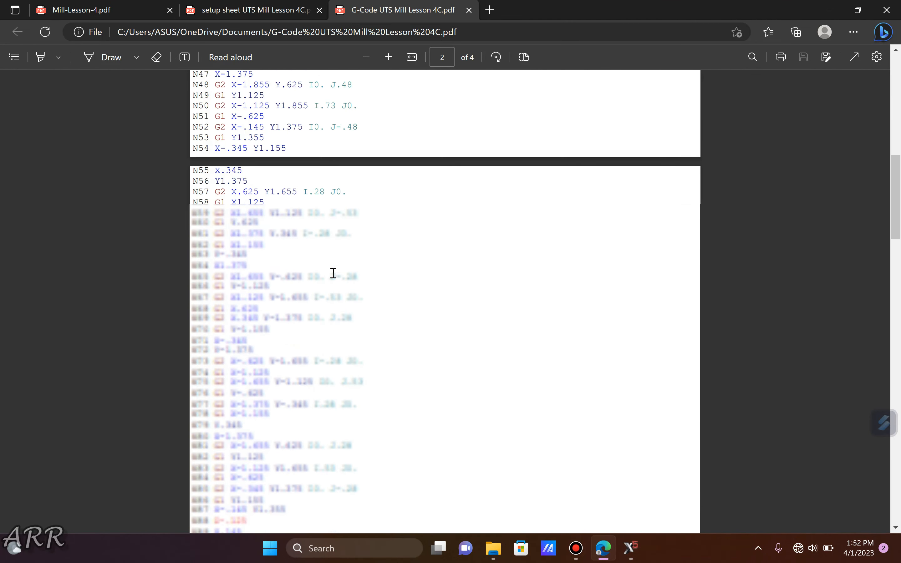
{"action": "scroll", "coordinate": [333, 273], "scroll_direction": "down", "scroll_amount": 10}
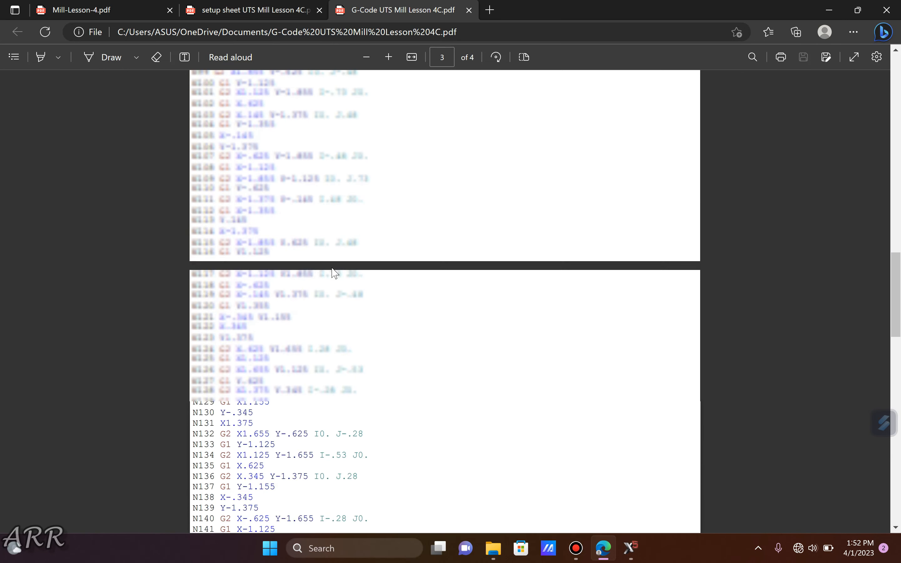
{"action": "scroll", "coordinate": [335, 273], "scroll_direction": "up", "scroll_amount": 20}
{"action": "key", "text": "ctrl+shift+Tab"}
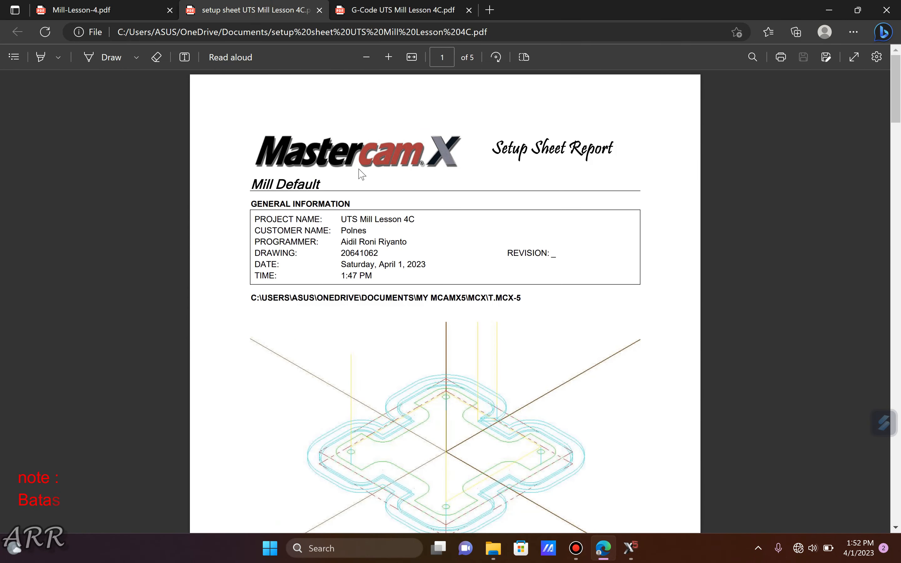
{"action": "scroll", "coordinate": [425, 253], "scroll_direction": "down", "scroll_amount": 12}
{"action": "scroll", "coordinate": [424, 255], "scroll_direction": "up", "scroll_amount": 12}
{"action": "scroll", "coordinate": [409, 278], "scroll_direction": "down", "scroll_amount": 15}
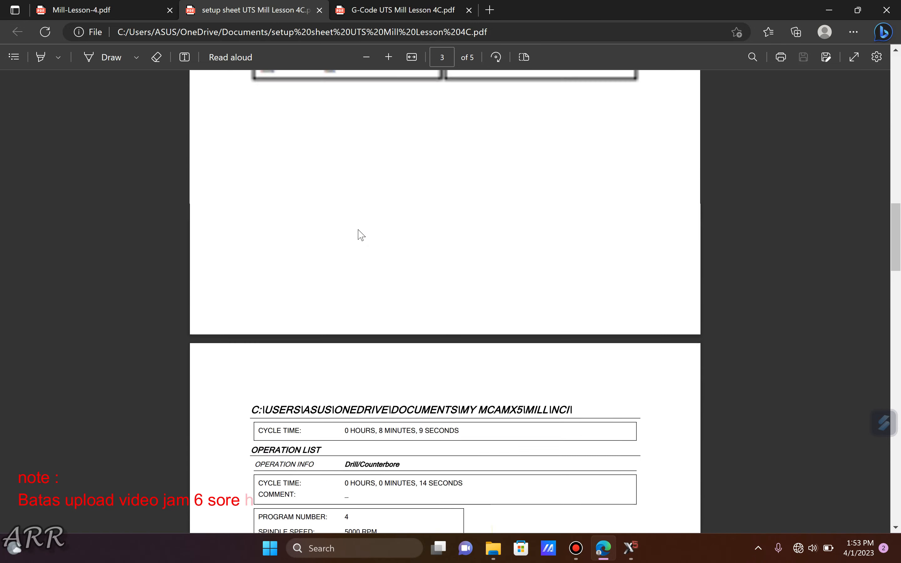
{"action": "scroll", "coordinate": [361, 235], "scroll_direction": "up", "scroll_amount": 15}
- Examine the G-code PDF through to its last page and compare its header with the setup sheet's first page
{"action": "left_click", "coordinate": [398, 9]}
{"action": "scroll", "coordinate": [273, 203], "scroll_direction": "down", "scroll_amount": 4}
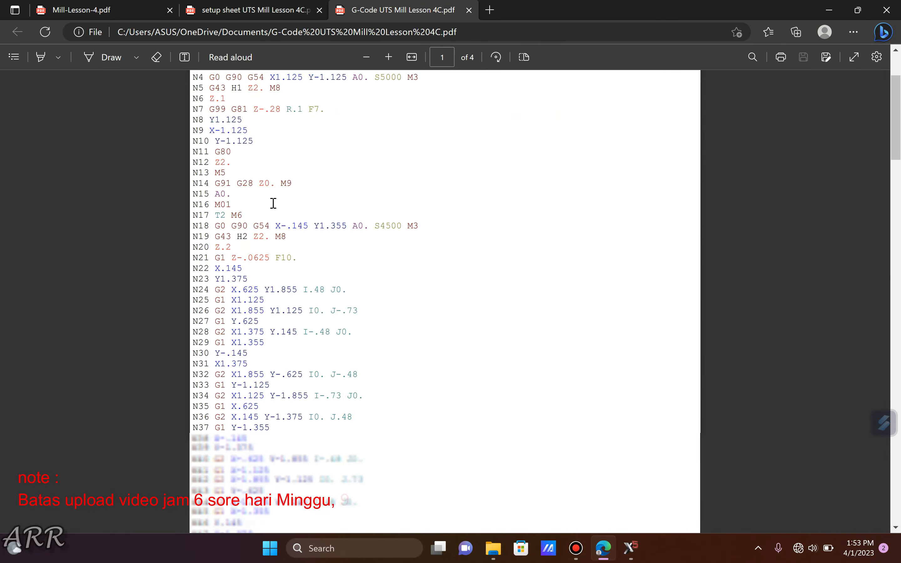
{"action": "scroll", "coordinate": [273, 203], "scroll_direction": "down", "scroll_amount": 20}
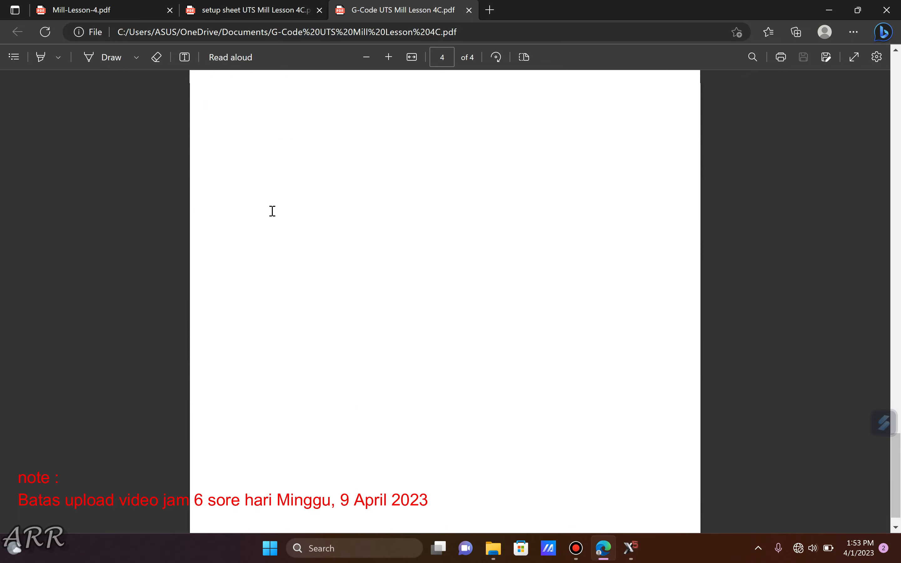
{"action": "scroll", "coordinate": [272, 211], "scroll_direction": "up", "scroll_amount": 20}
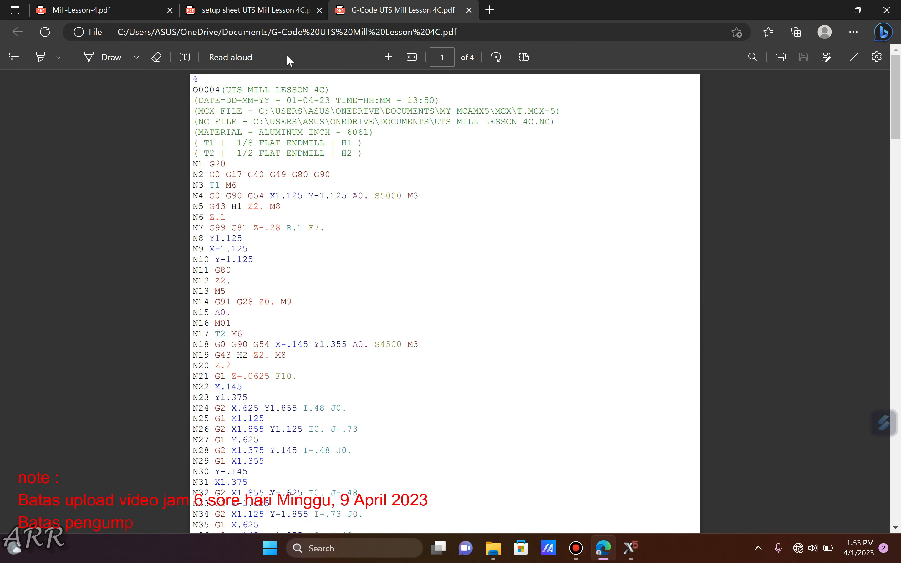
{"action": "left_click", "coordinate": [268, 8]}
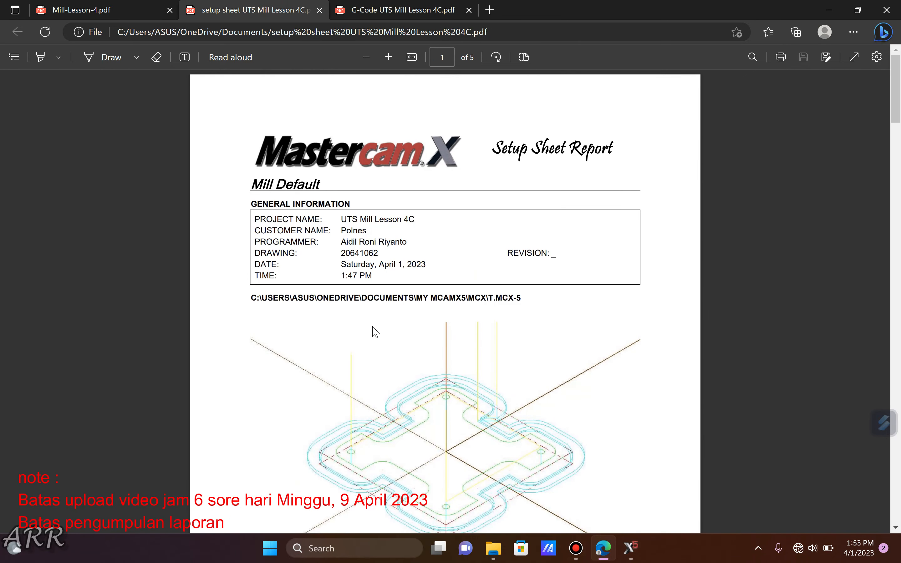
{"action": "left_click", "coordinate": [400, 10]}
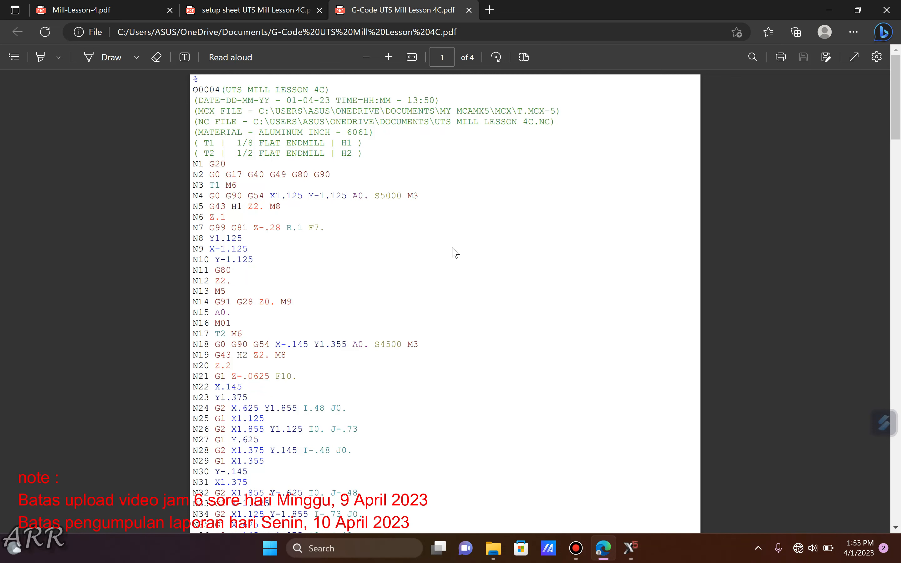
{"action": "left_click", "coordinate": [242, 9]}
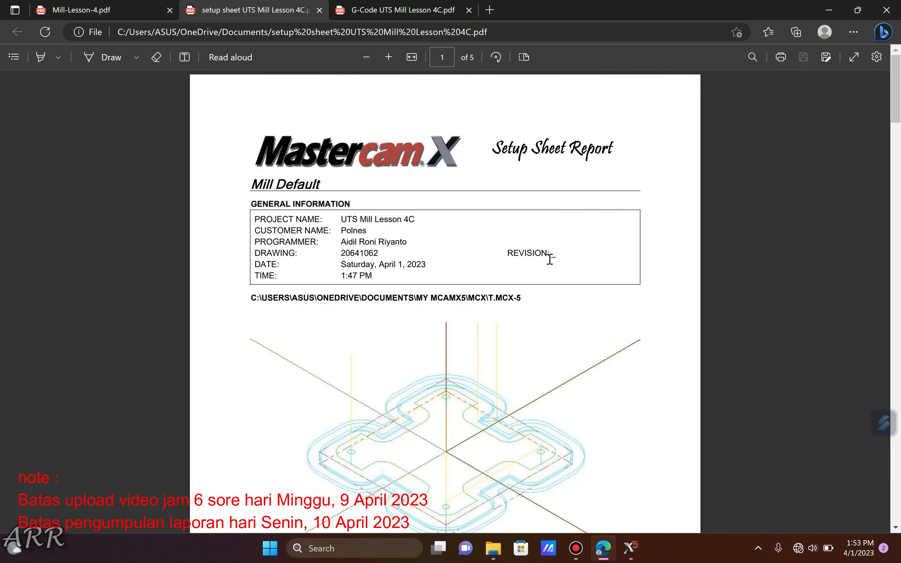
- Check the dates in the April 2023 system calendar and close it
{"action": "left_click", "coordinate": [851, 551]}
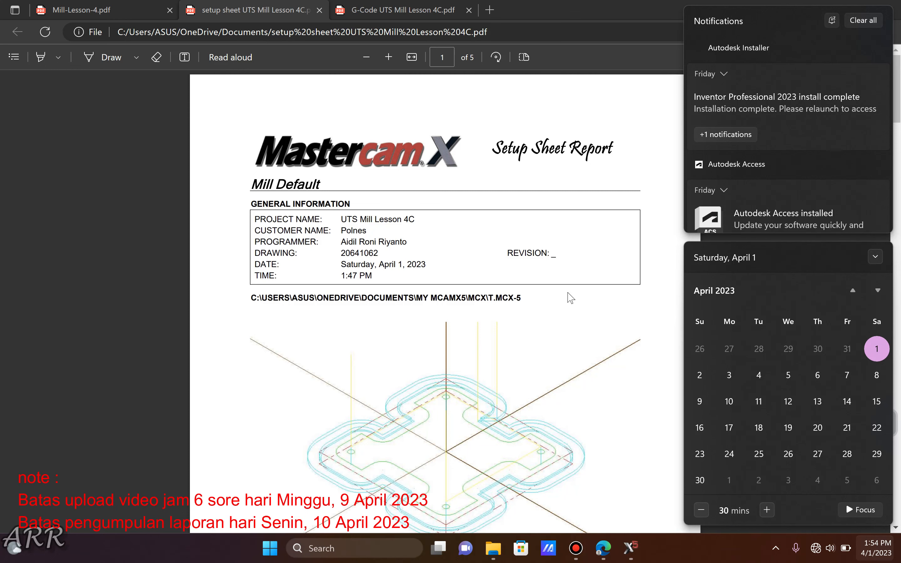
{"action": "left_click", "coordinate": [620, 353]}
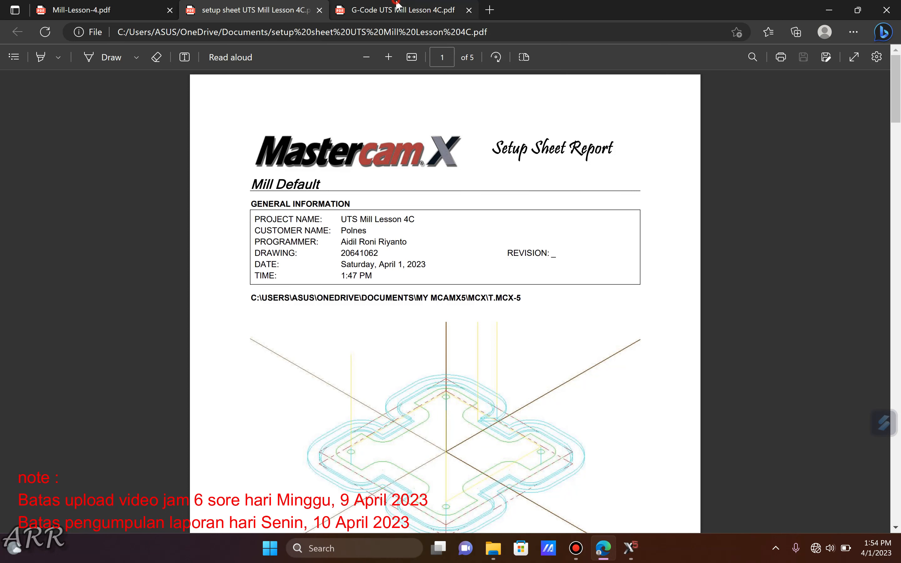
- Recheck the G-code PDF against the setup sheet report, ending on the report's general information
{"action": "left_click", "coordinate": [395, 10]}
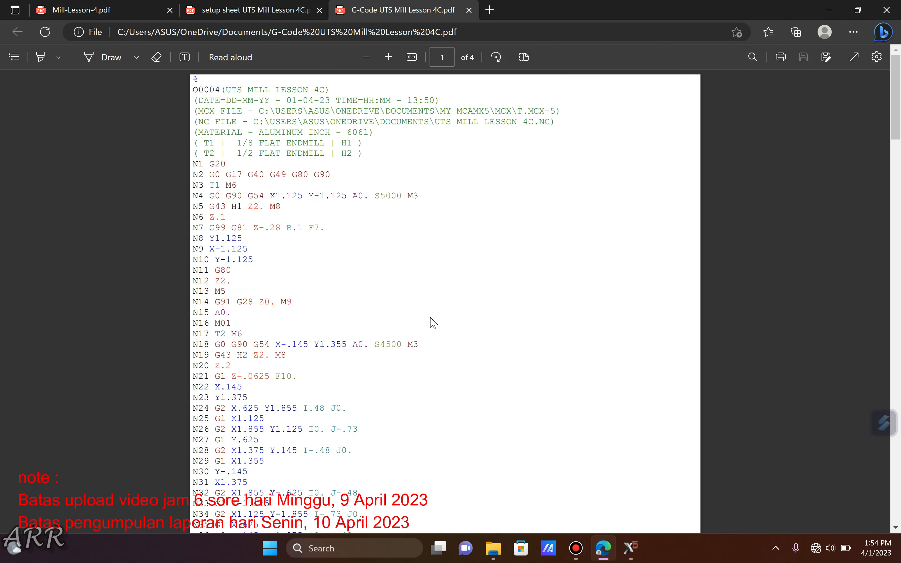
{"action": "left_click", "coordinate": [263, 10]}
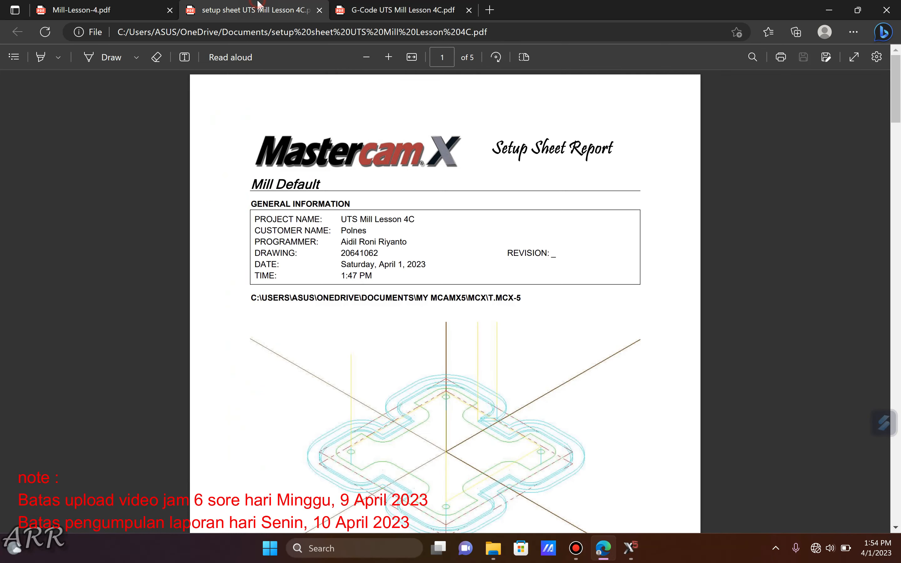
{"action": "left_click", "coordinate": [382, 17]}
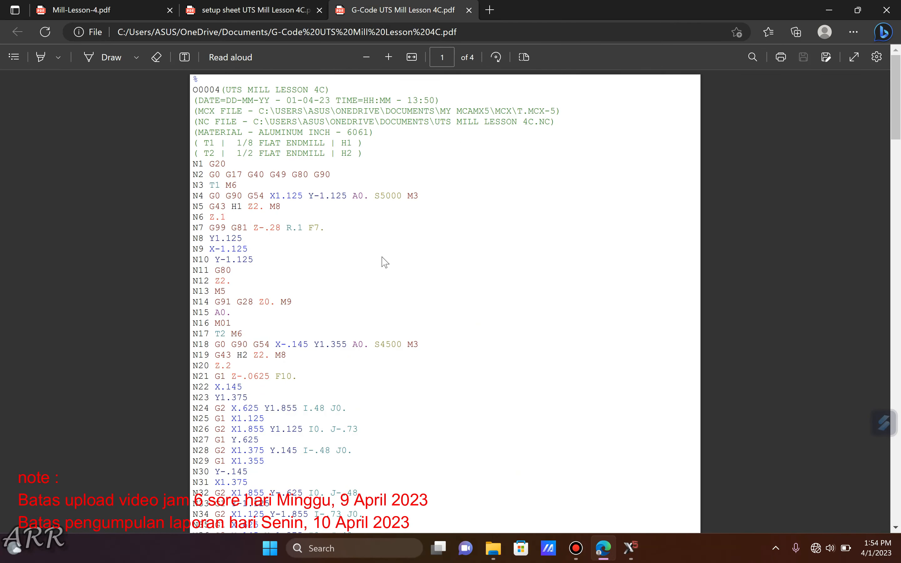
{"action": "scroll", "coordinate": [382, 257], "scroll_direction": "down", "scroll_amount": 10}
{"action": "scroll", "coordinate": [382, 258], "scroll_direction": "up", "scroll_amount": 10}
{"action": "left_click", "coordinate": [261, 10]}
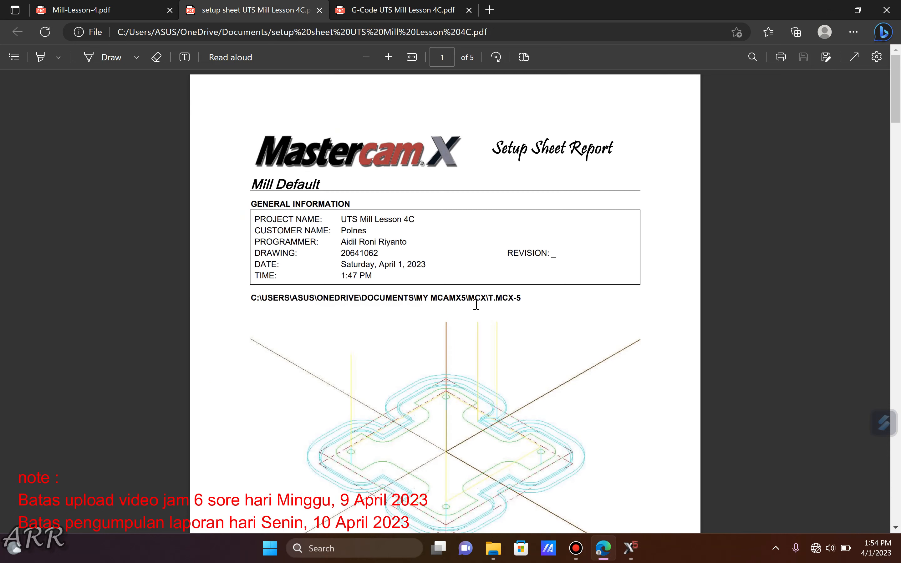
- Minimize the PDF viewer and the Documents folder and return to the toolpath model in Mastercam
{"action": "left_click", "coordinate": [828, 10]}
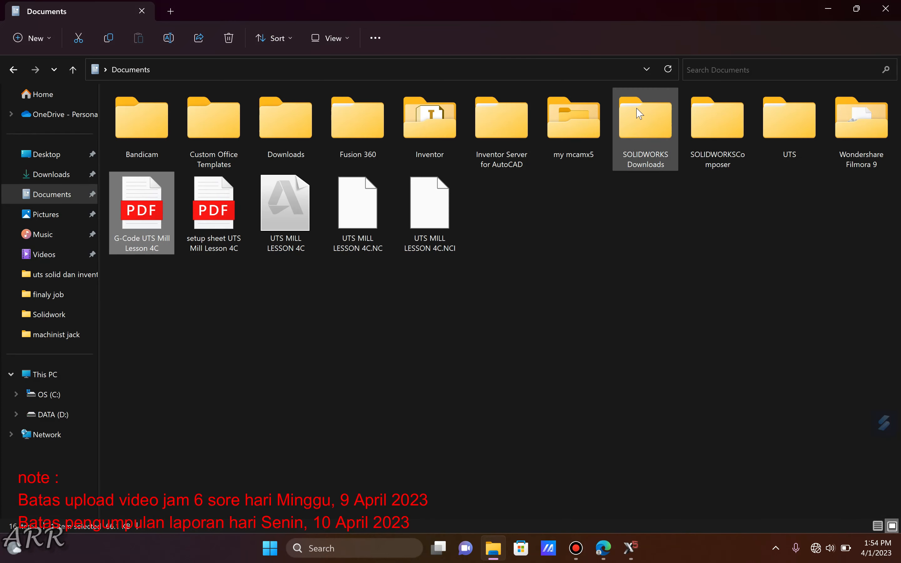
{"action": "left_click", "coordinate": [827, 7]}
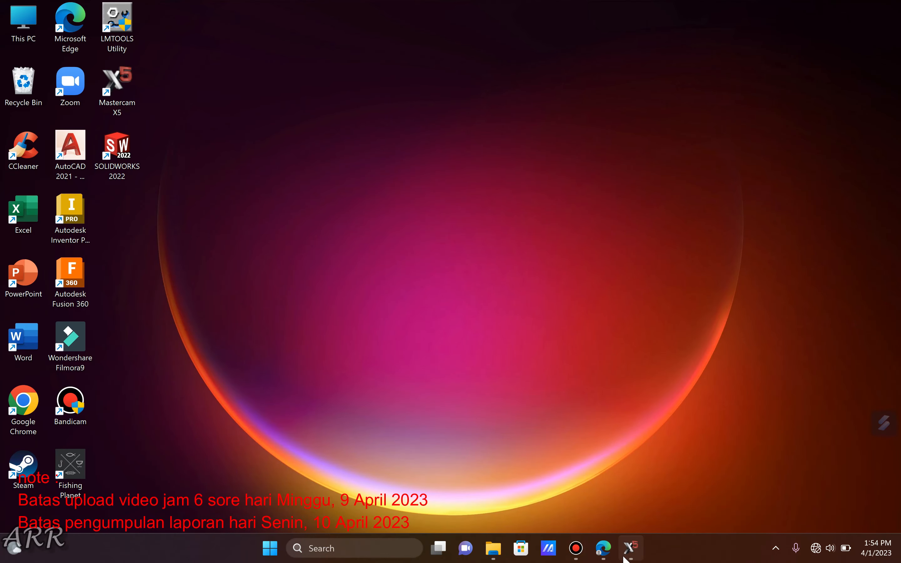
{"action": "left_click", "coordinate": [630, 547]}
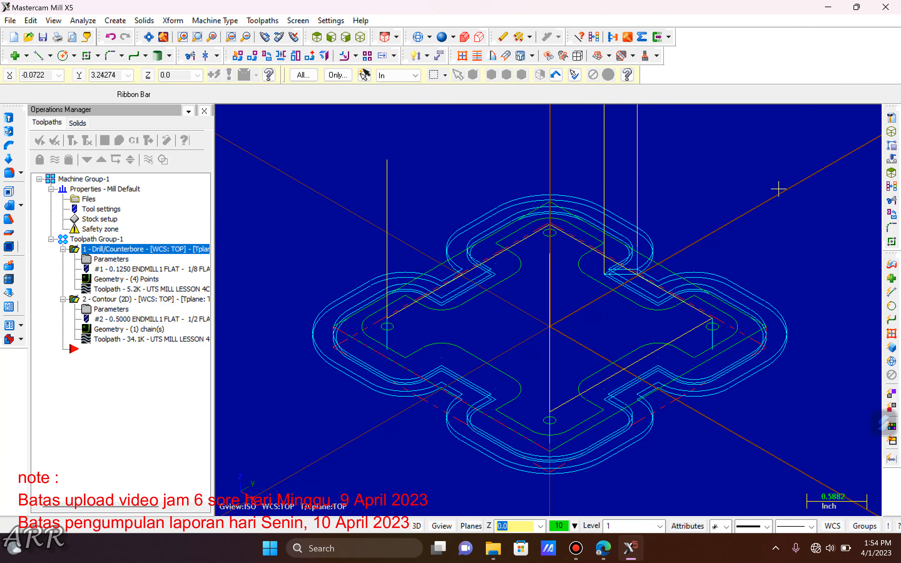